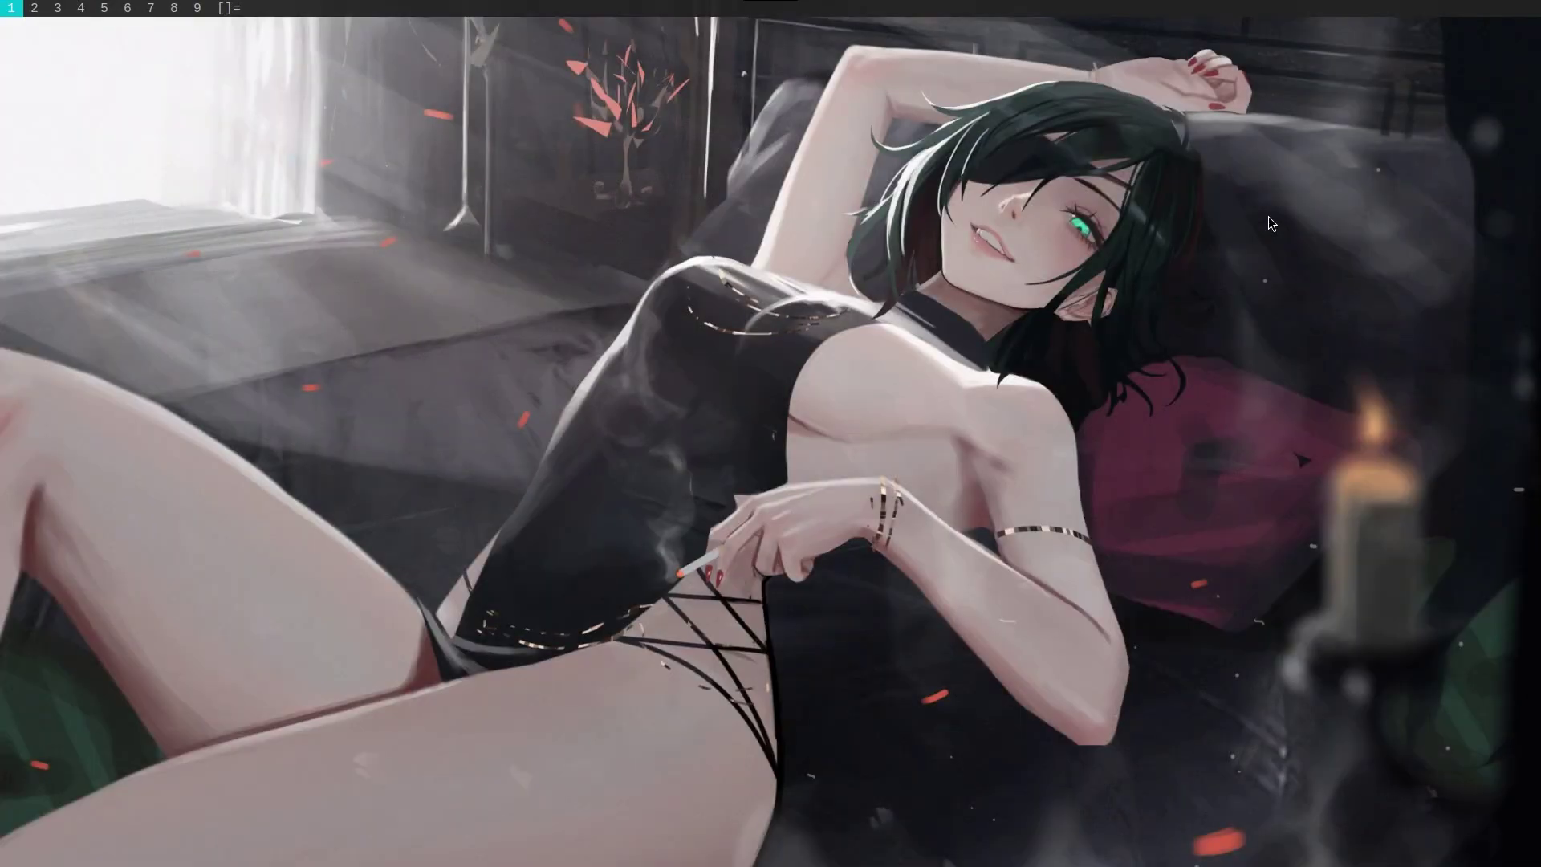
Step: Launch Zen Browser from the dmenu launcher by typing 'zen'
key("alt+p")
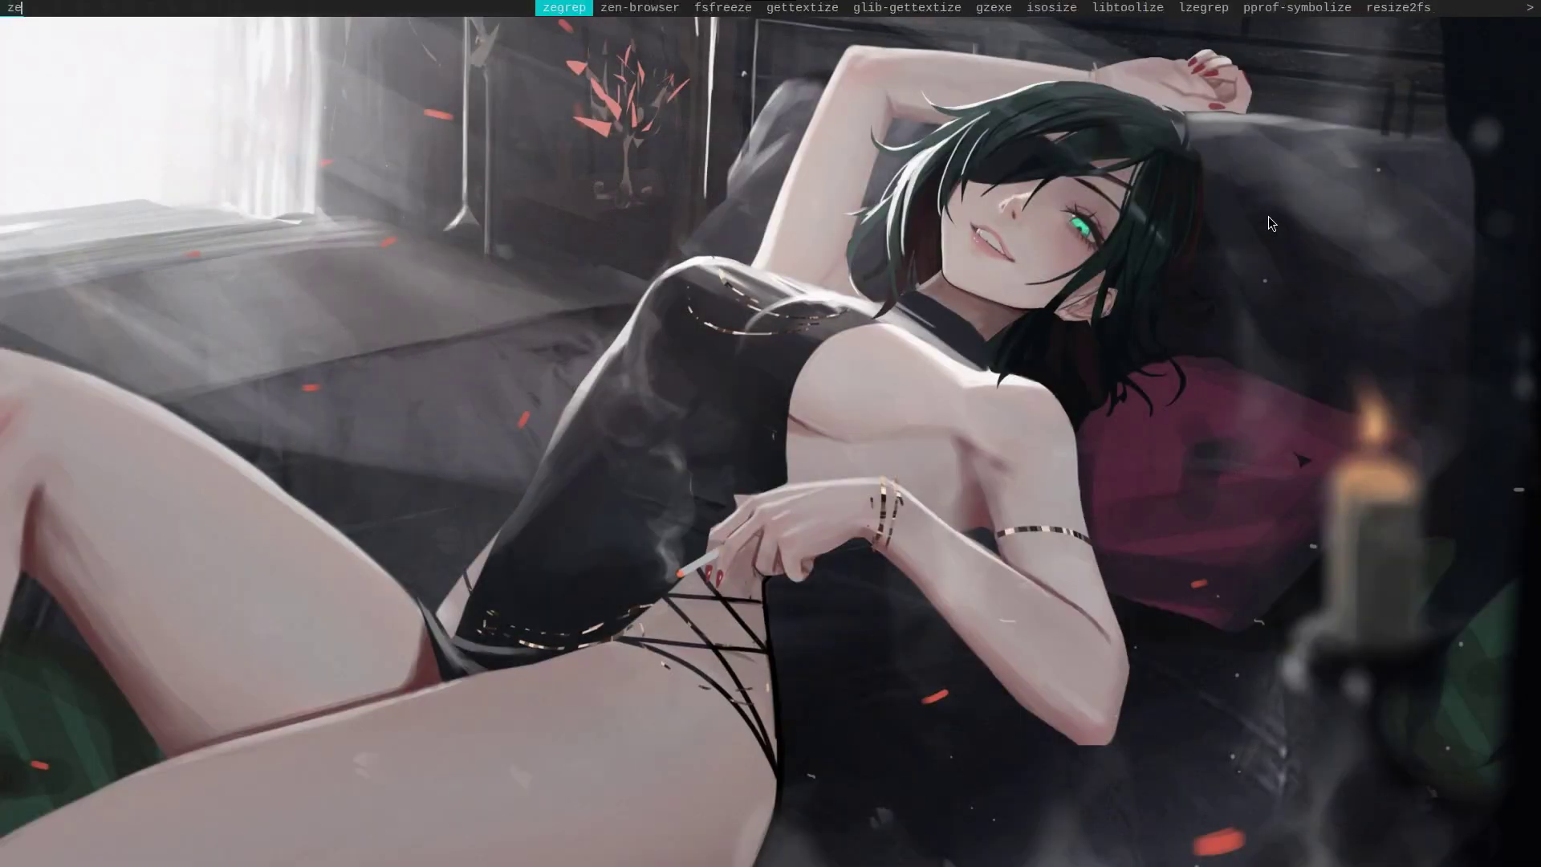
type("zen")
key("Return")
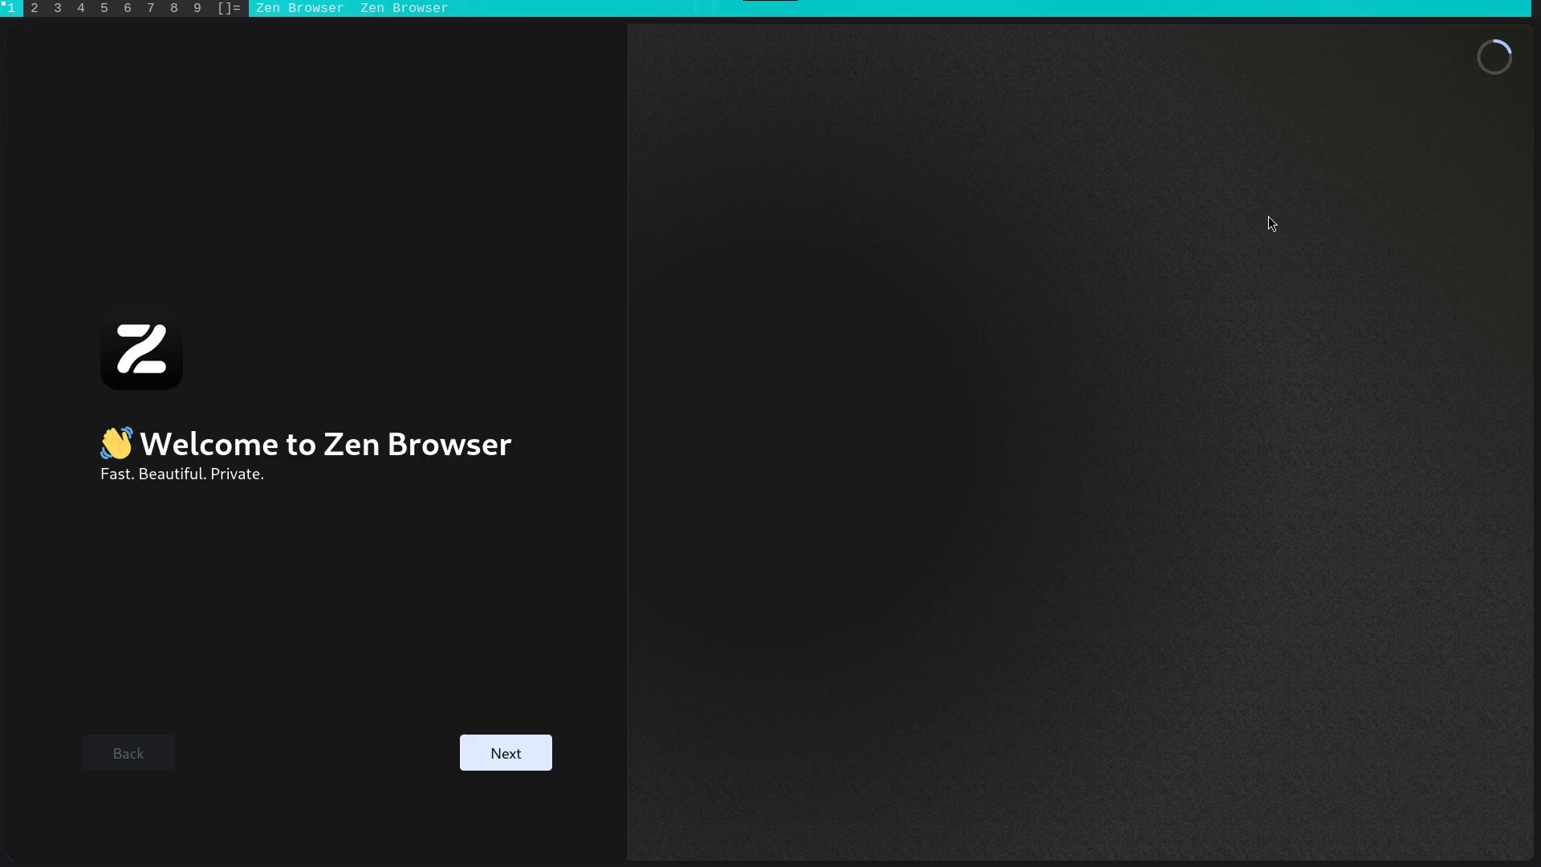
Step: Get past the welcome screen and choose the teal accent colour with the dark theme
left_click(536, 744)
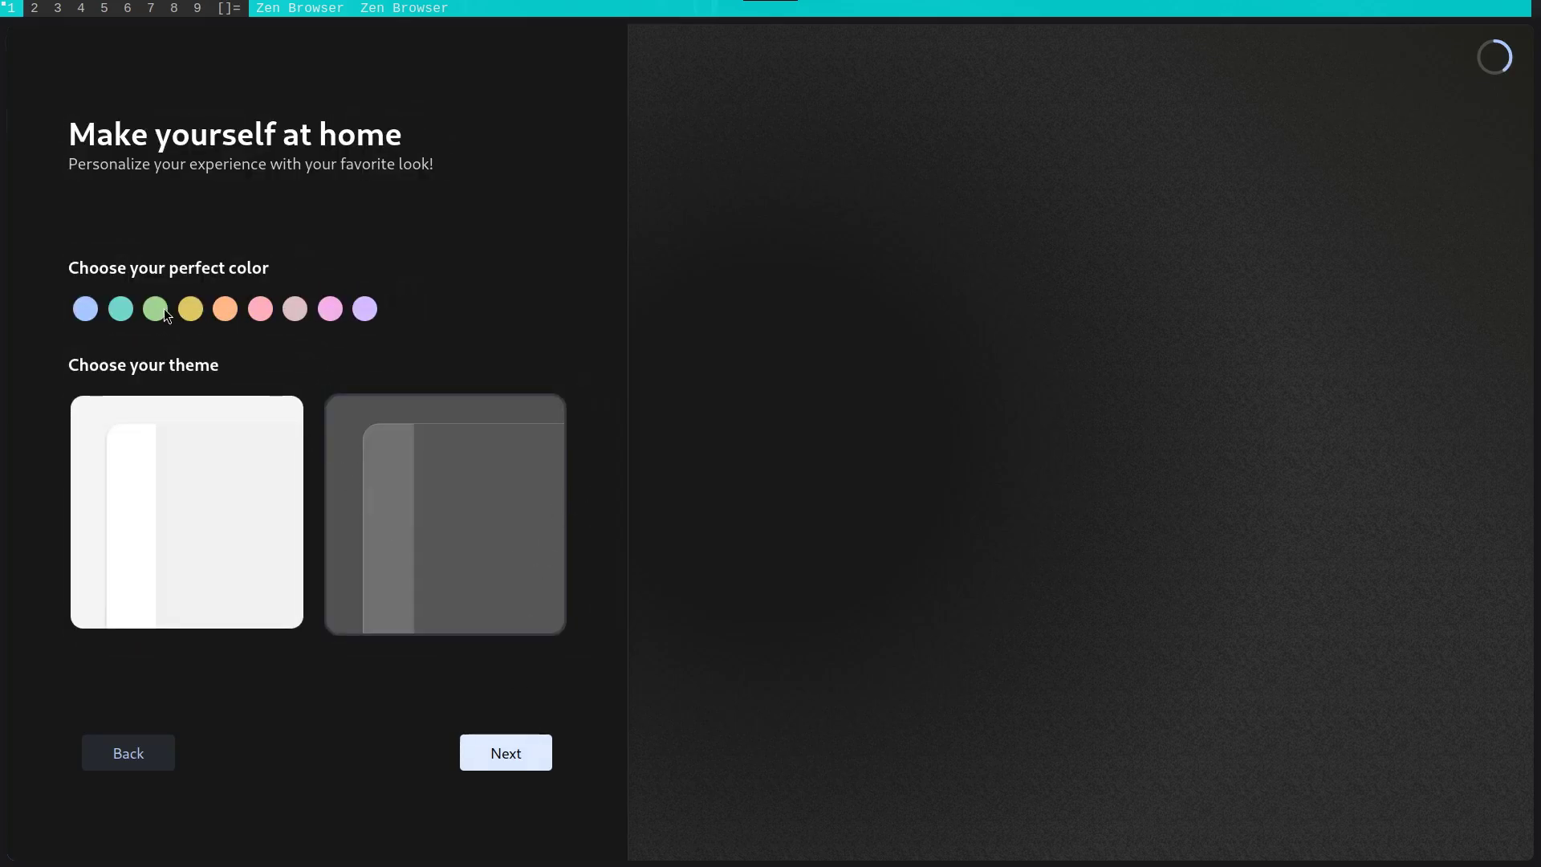
left_click(119, 307)
left_click(229, 597)
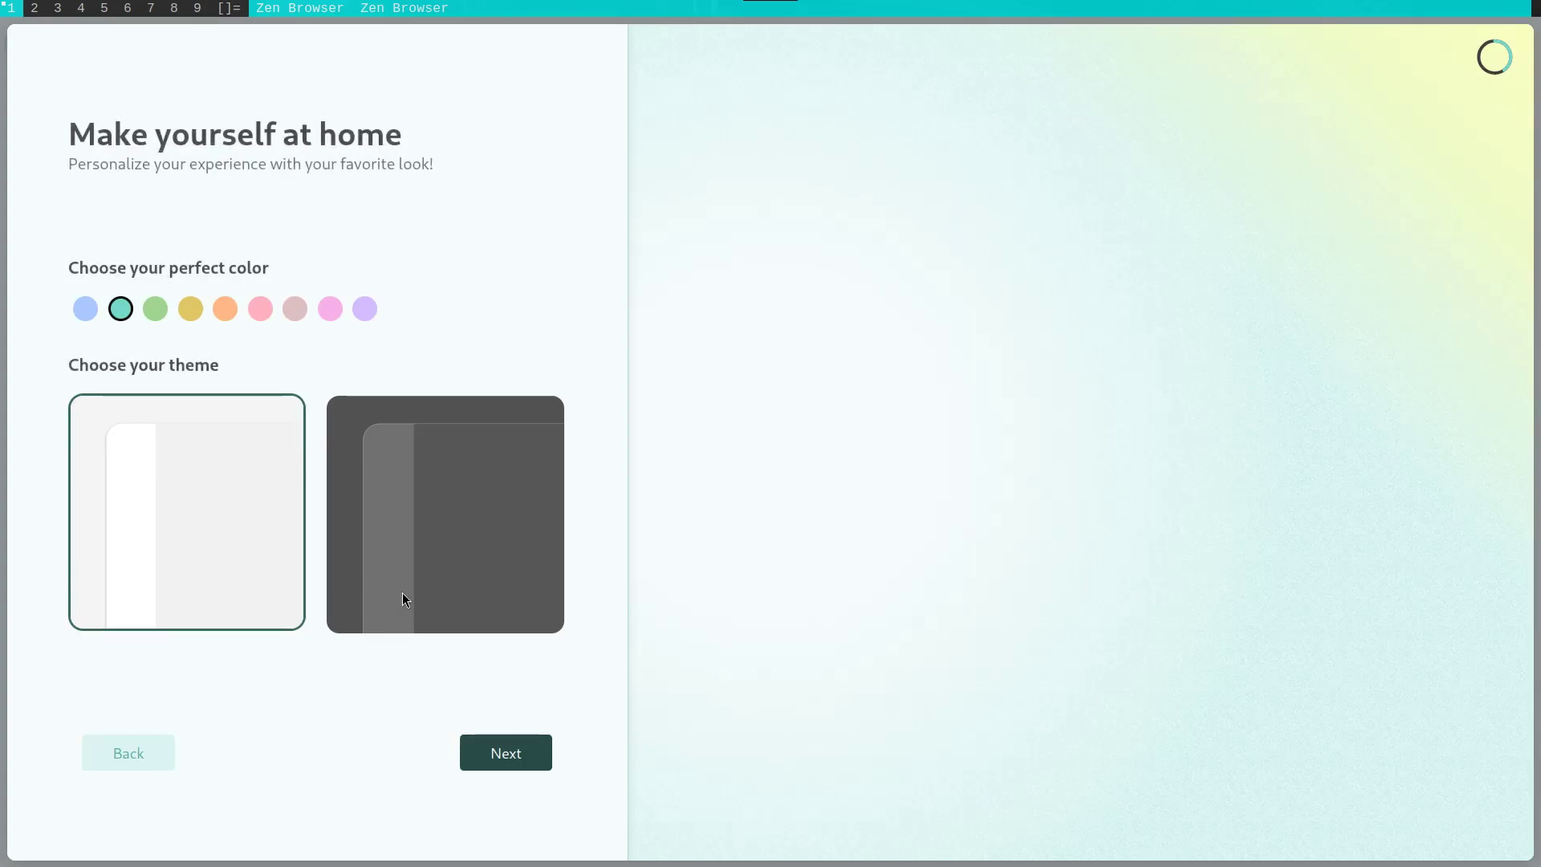
left_click(402, 594)
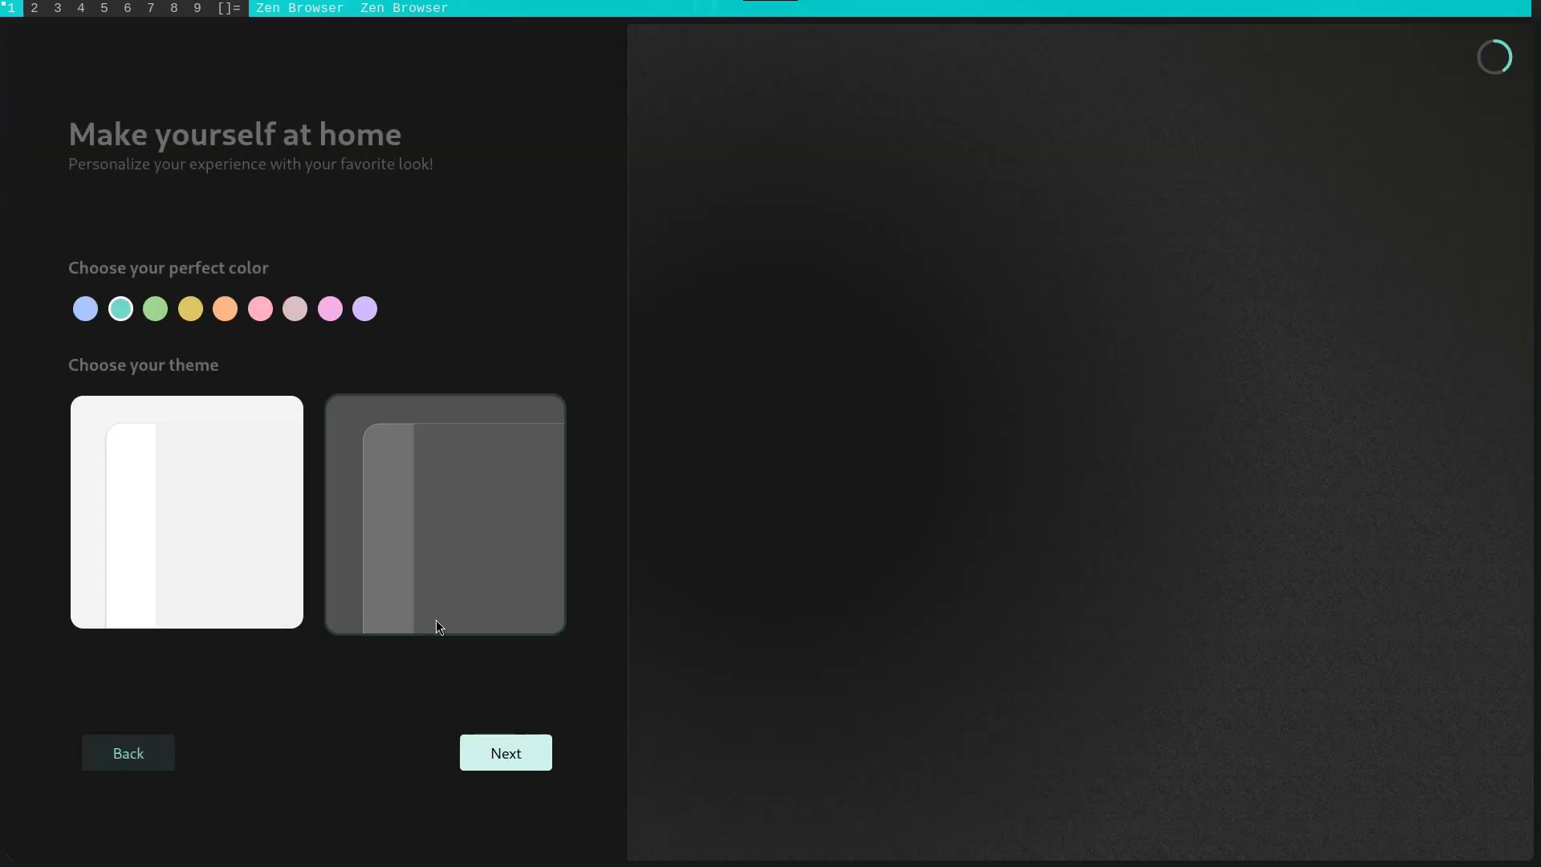
left_click(516, 760)
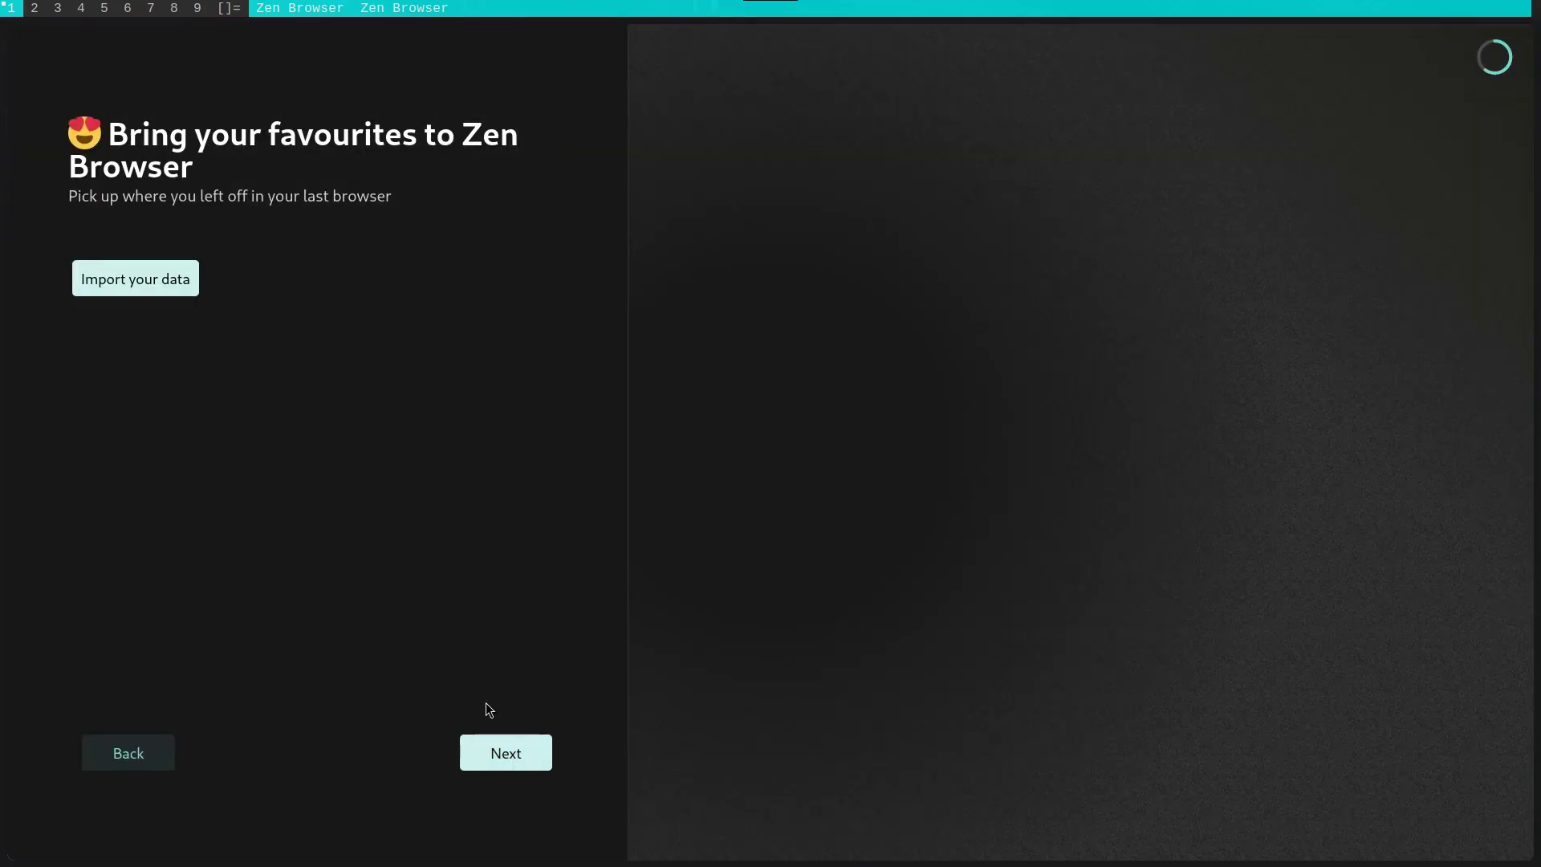
Step: Skip data import, make DuckDuckGo the search engine, and finish setup
left_click(506, 761)
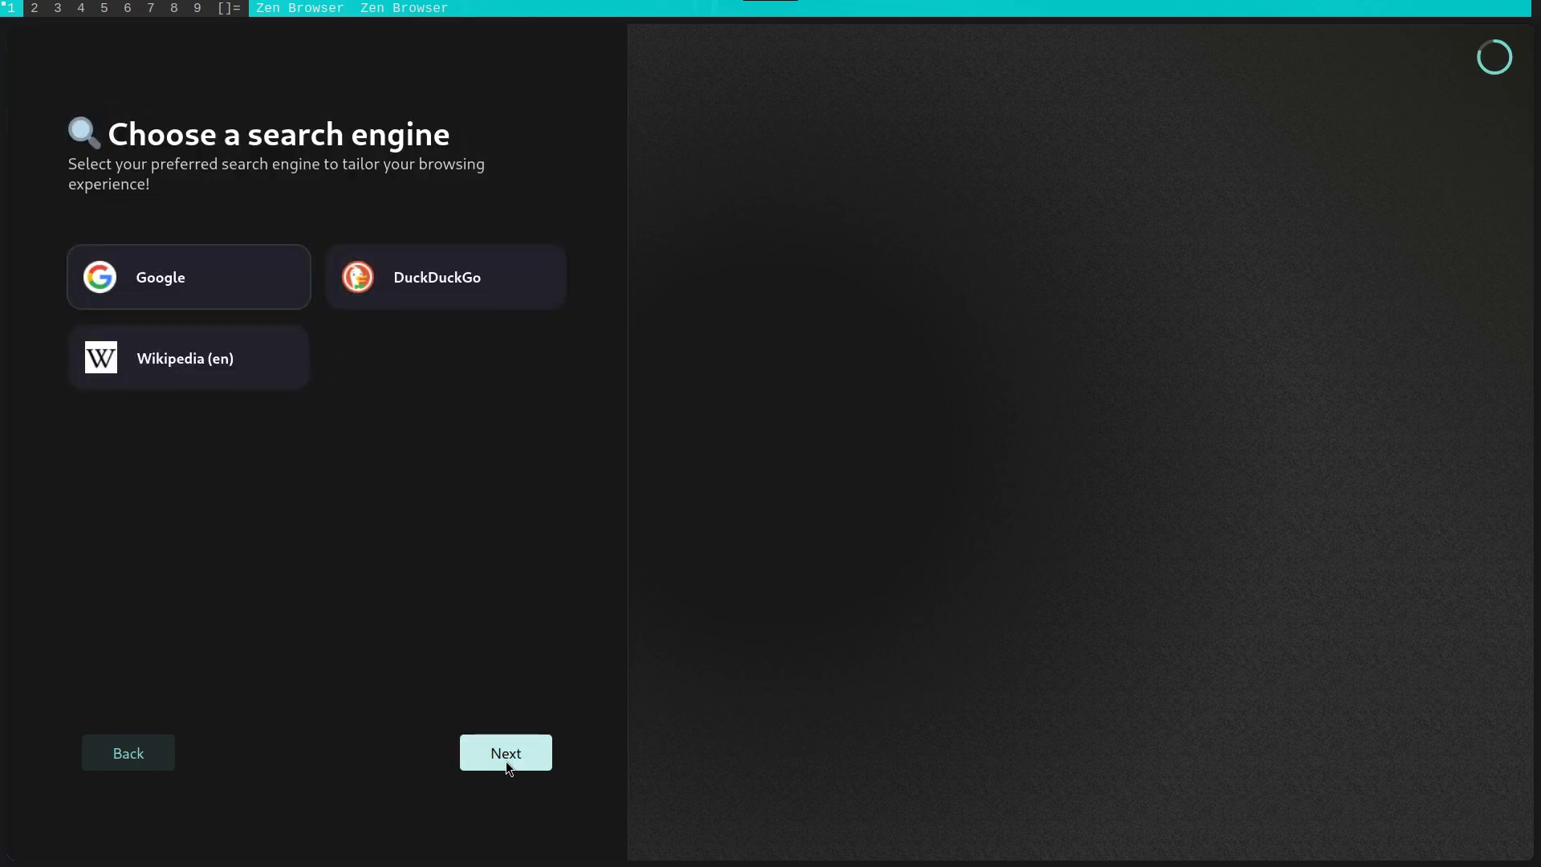
left_click(497, 281)
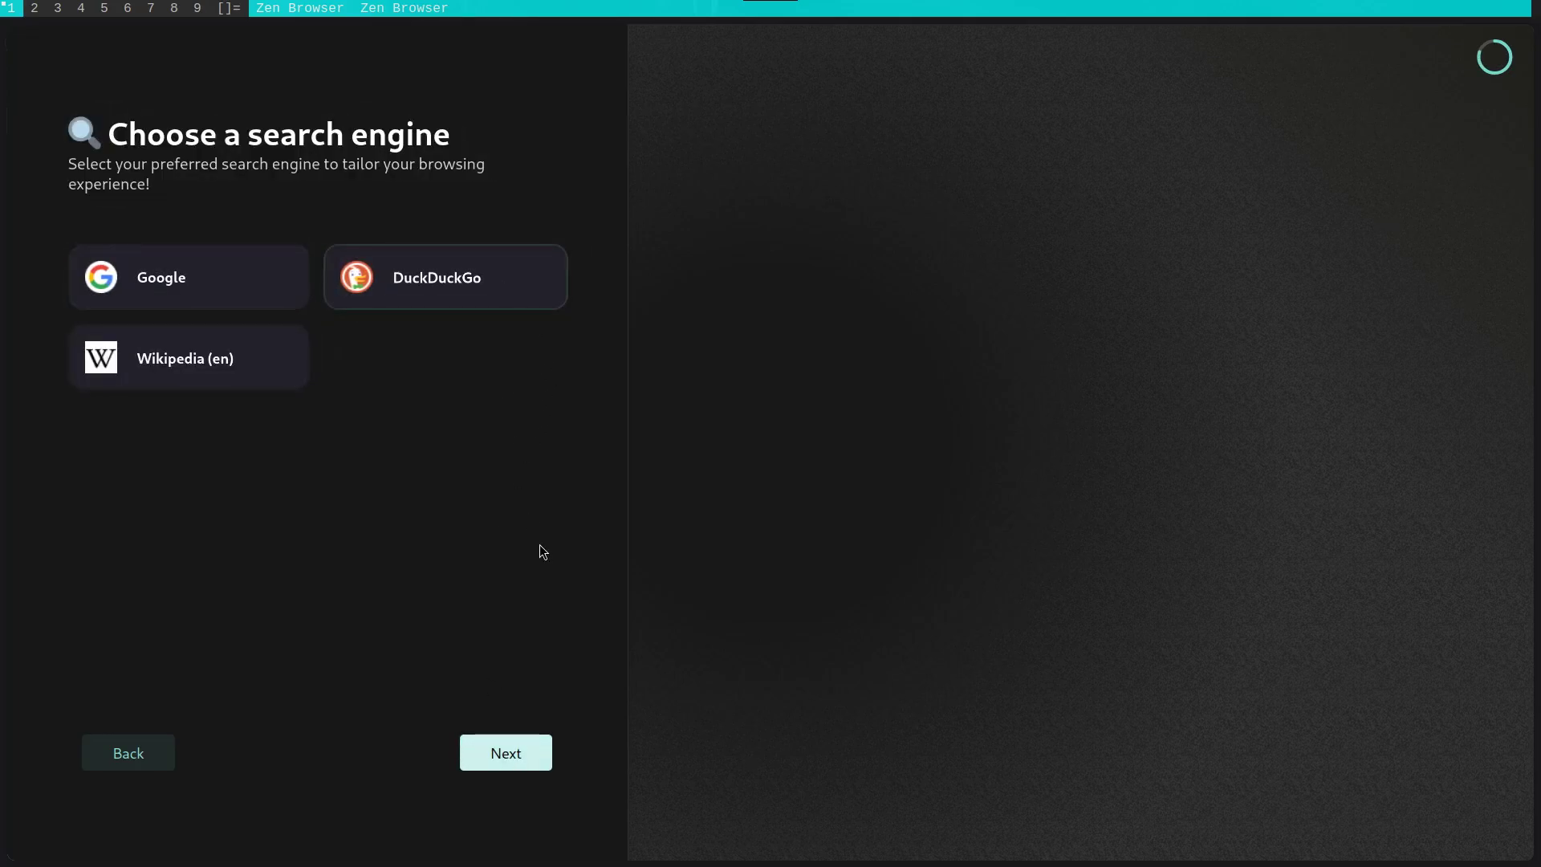
left_click(518, 736)
left_click(518, 737)
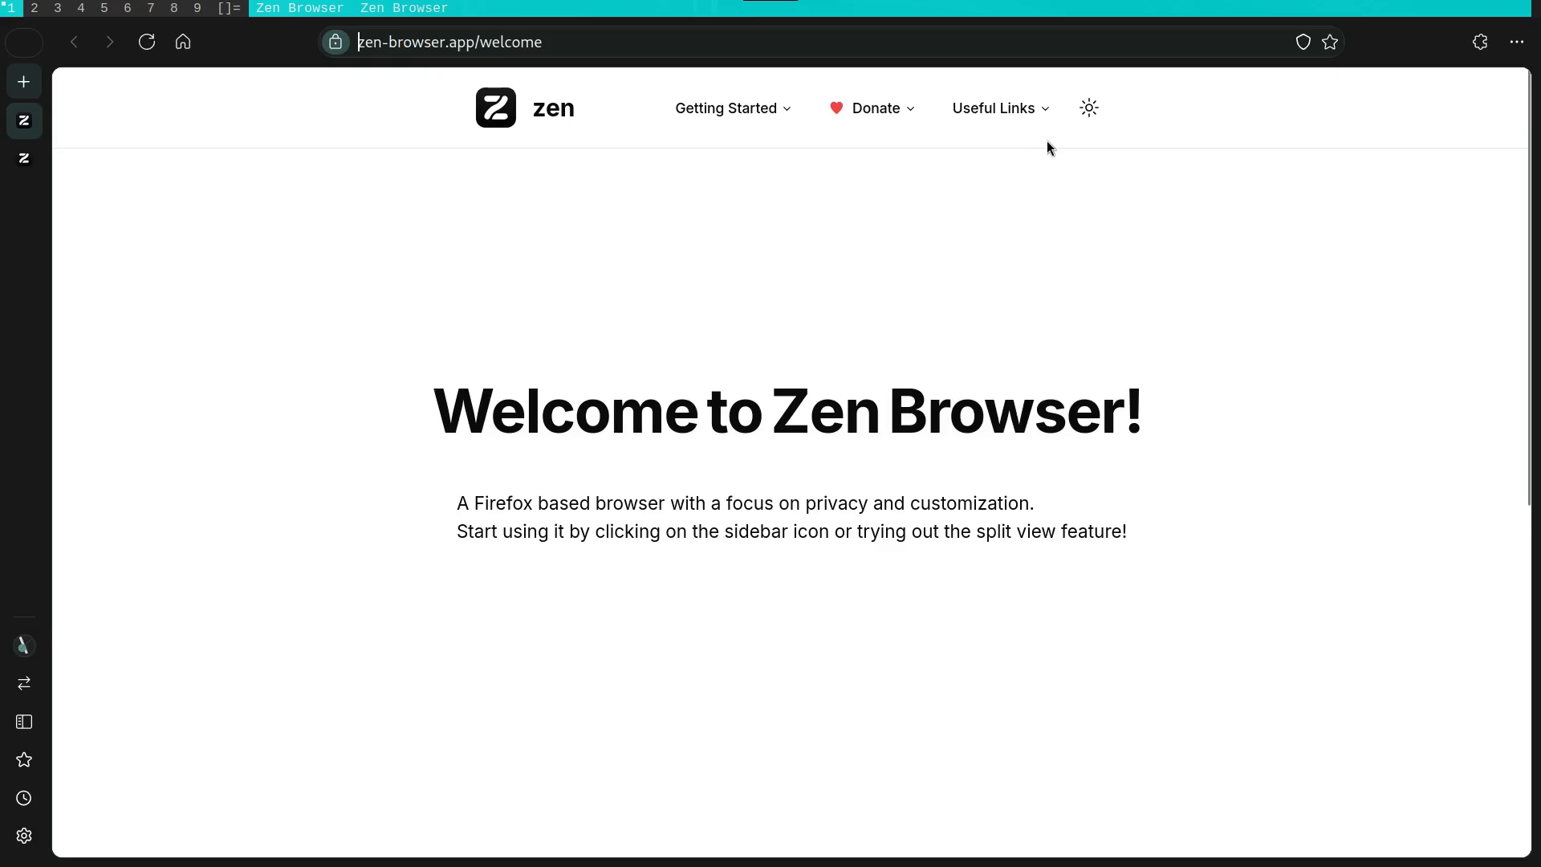
Step: Toggle the zen-browser.app welcome page to dark mode with the header's sun icon
left_click(1089, 109)
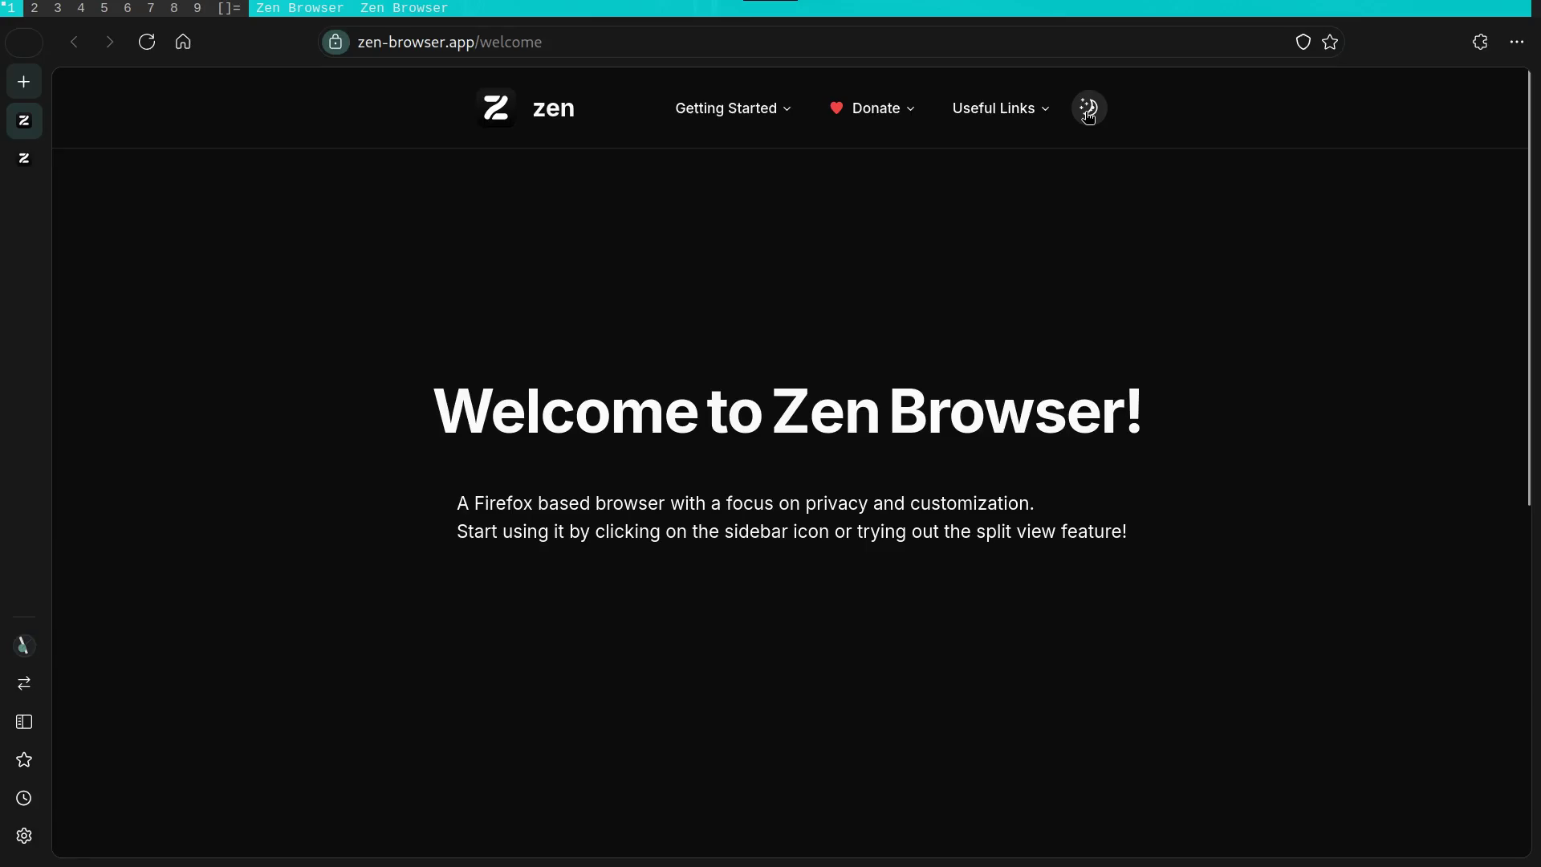
mouse_move(735, 108)
mouse_move(887, 122)
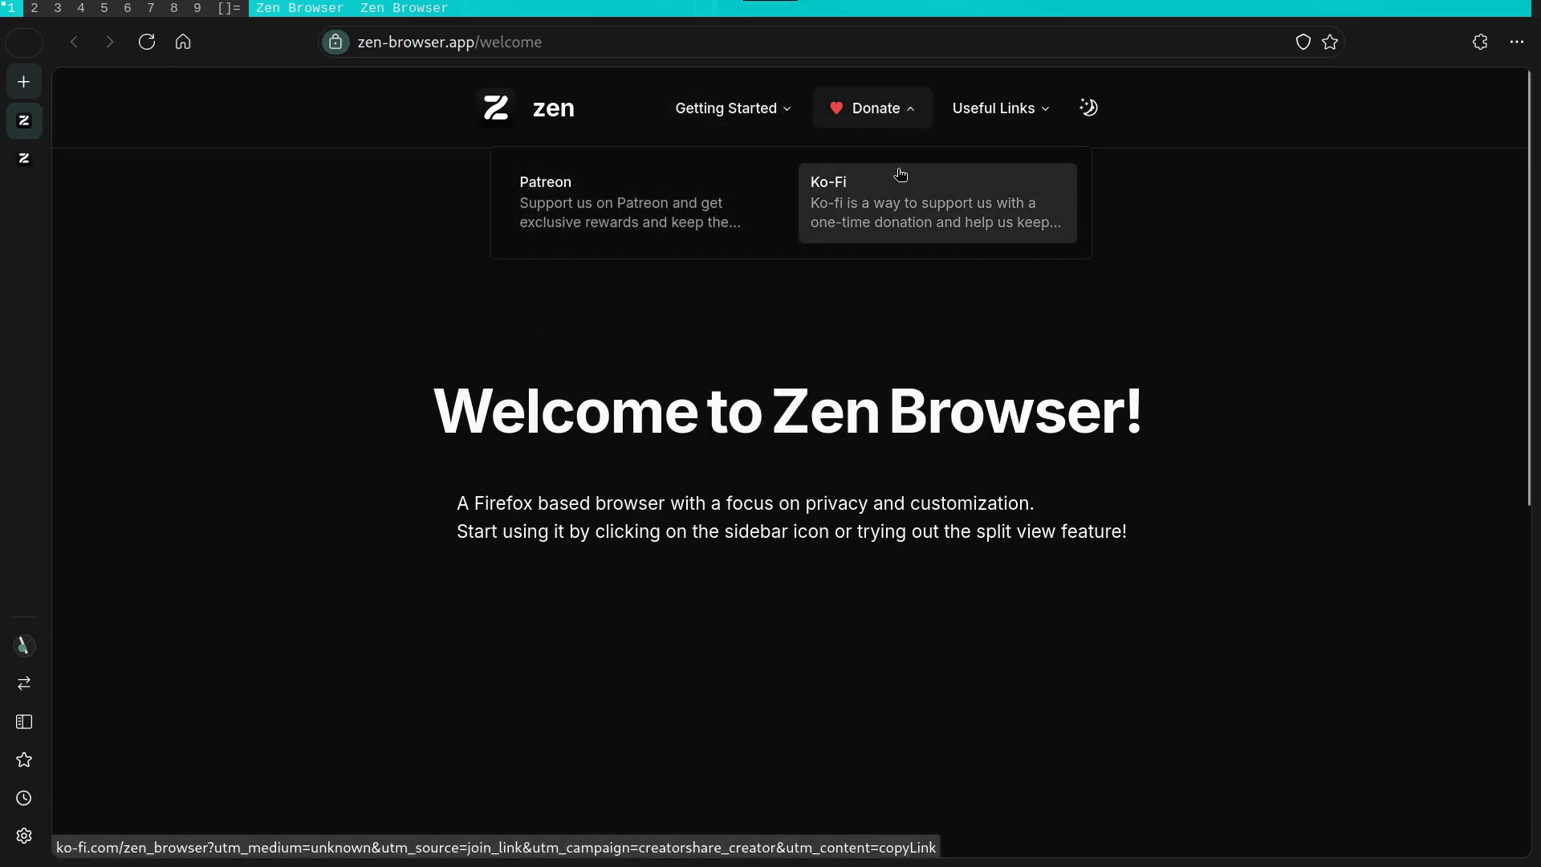
mouse_move(997, 126)
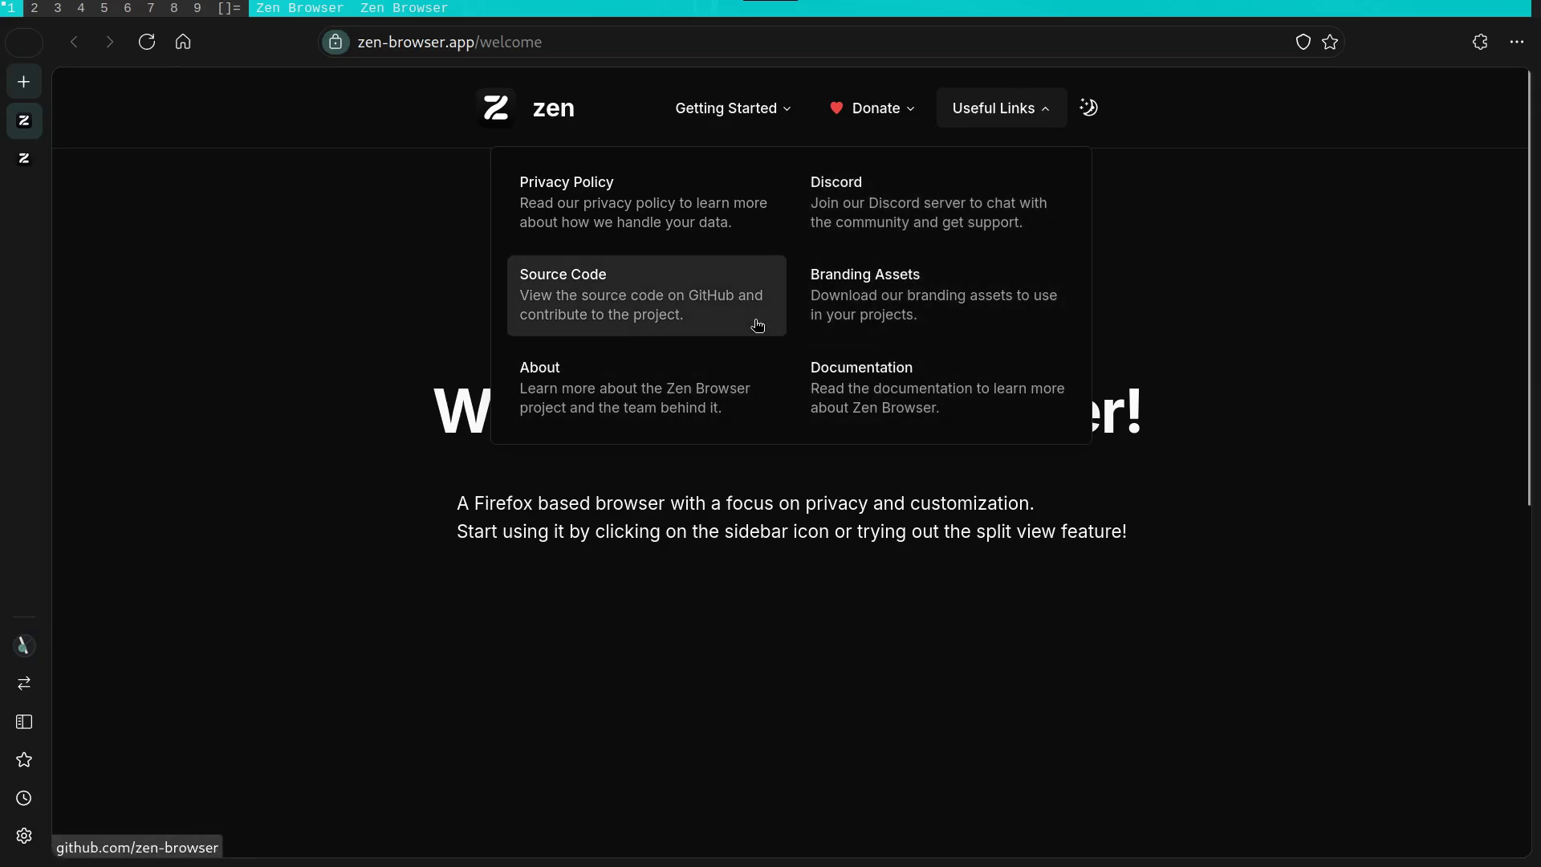
Step: Read the Privacy Policy from Useful Links to its end, then bring up the add-ons manager
left_click(718, 231)
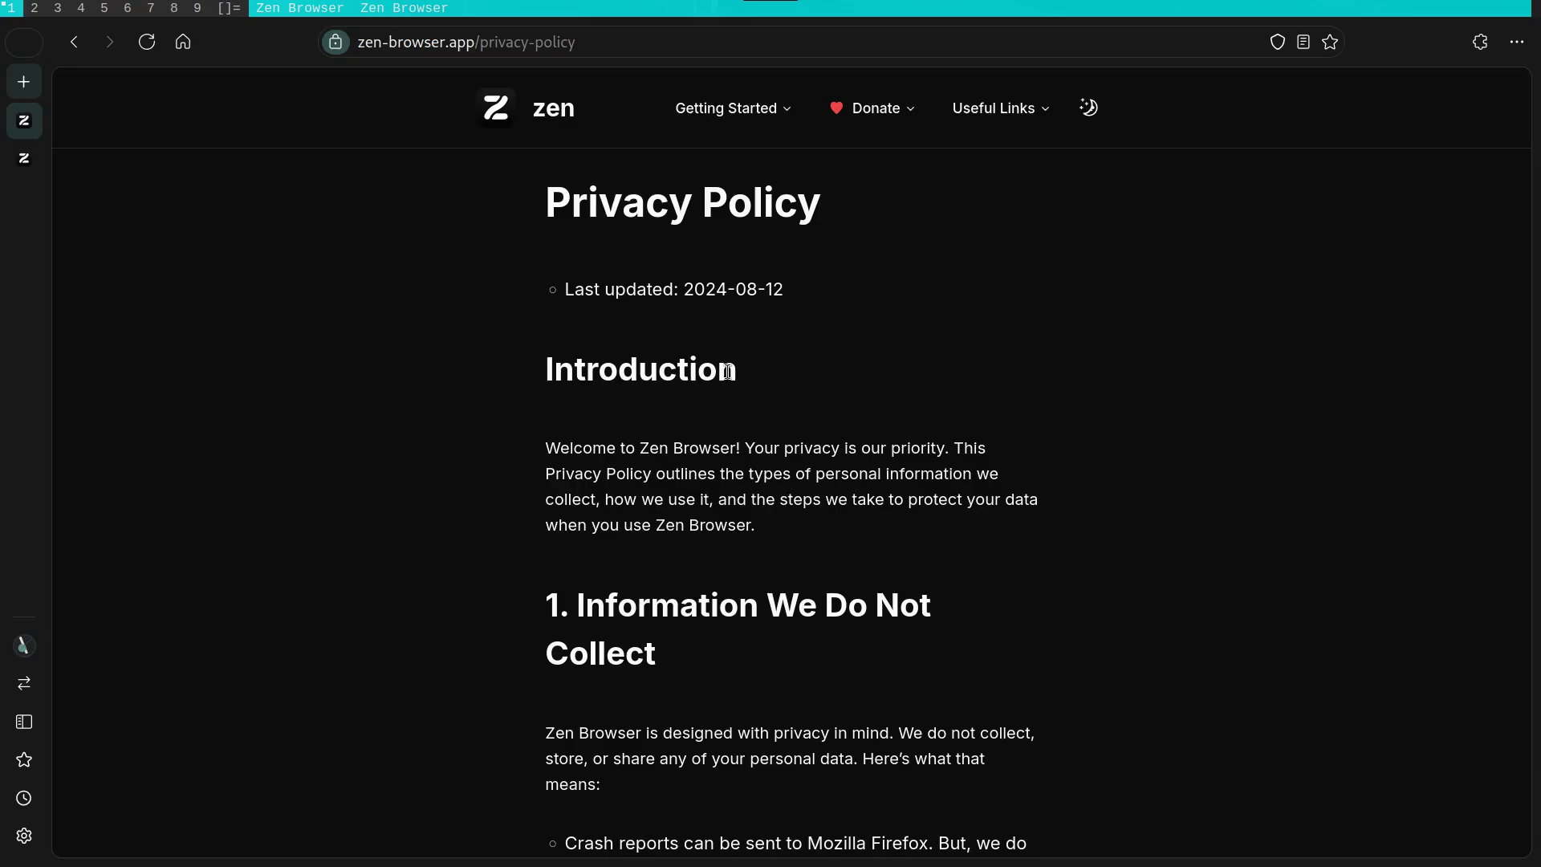
scroll(753, 447, "down", 5)
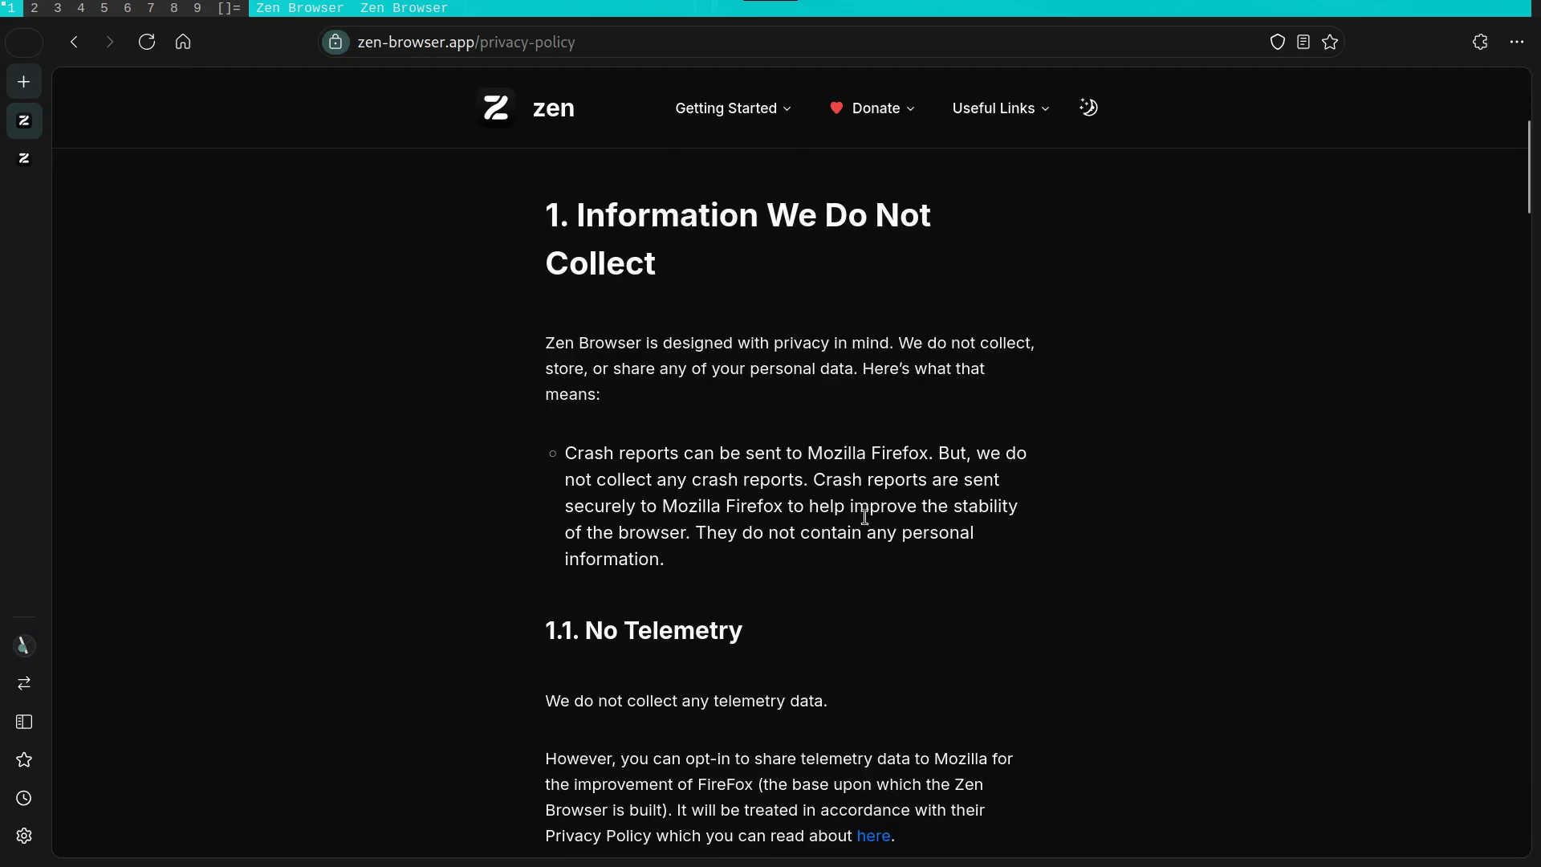
scroll(672, 320, "down", 5)
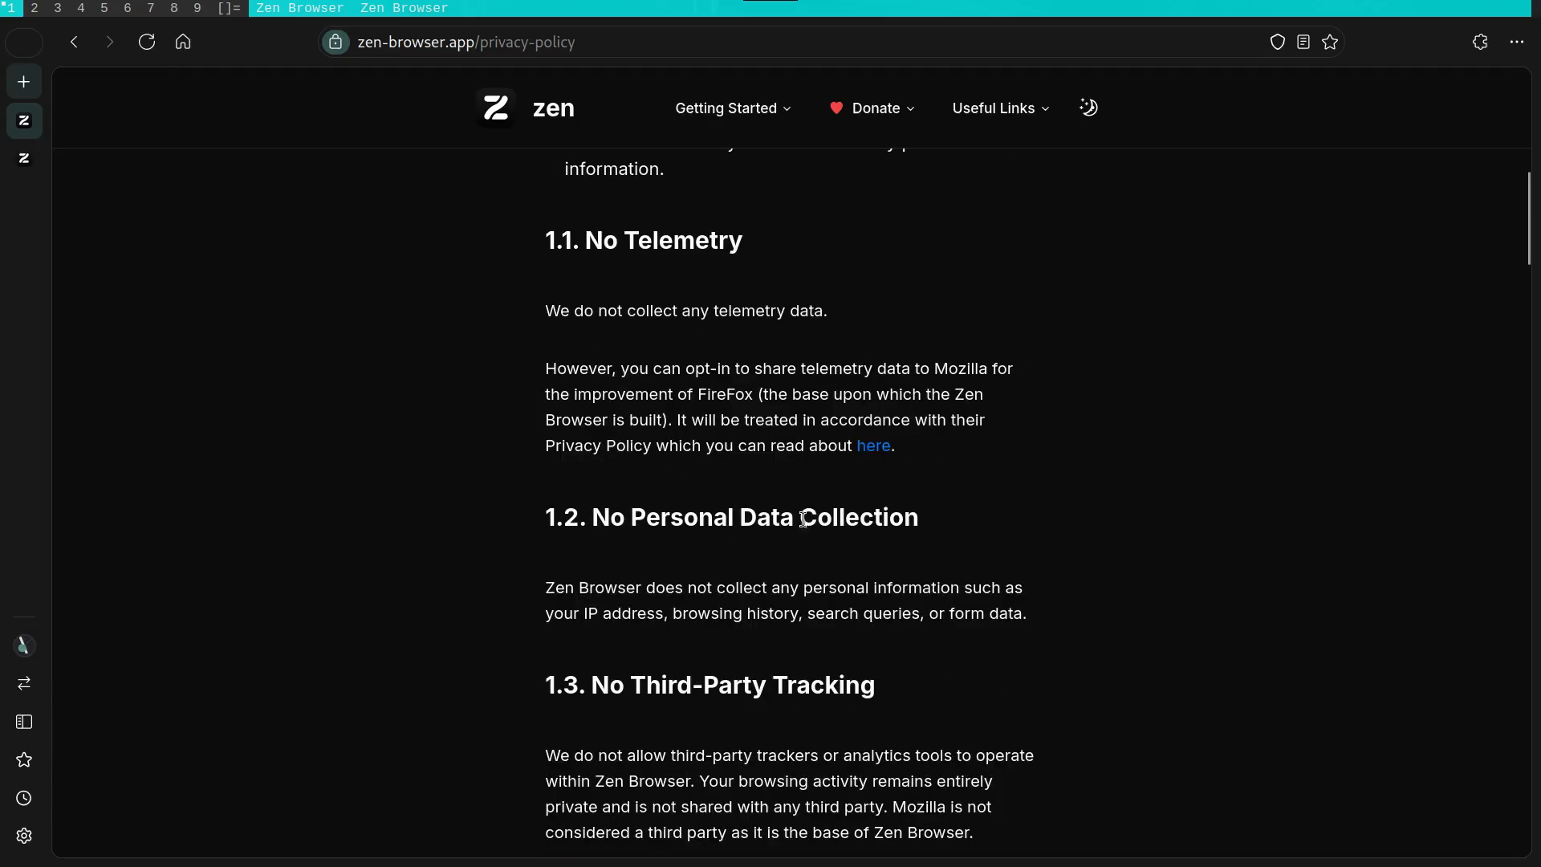
scroll(698, 384, "down", 3)
scroll(697, 379, "down", 7)
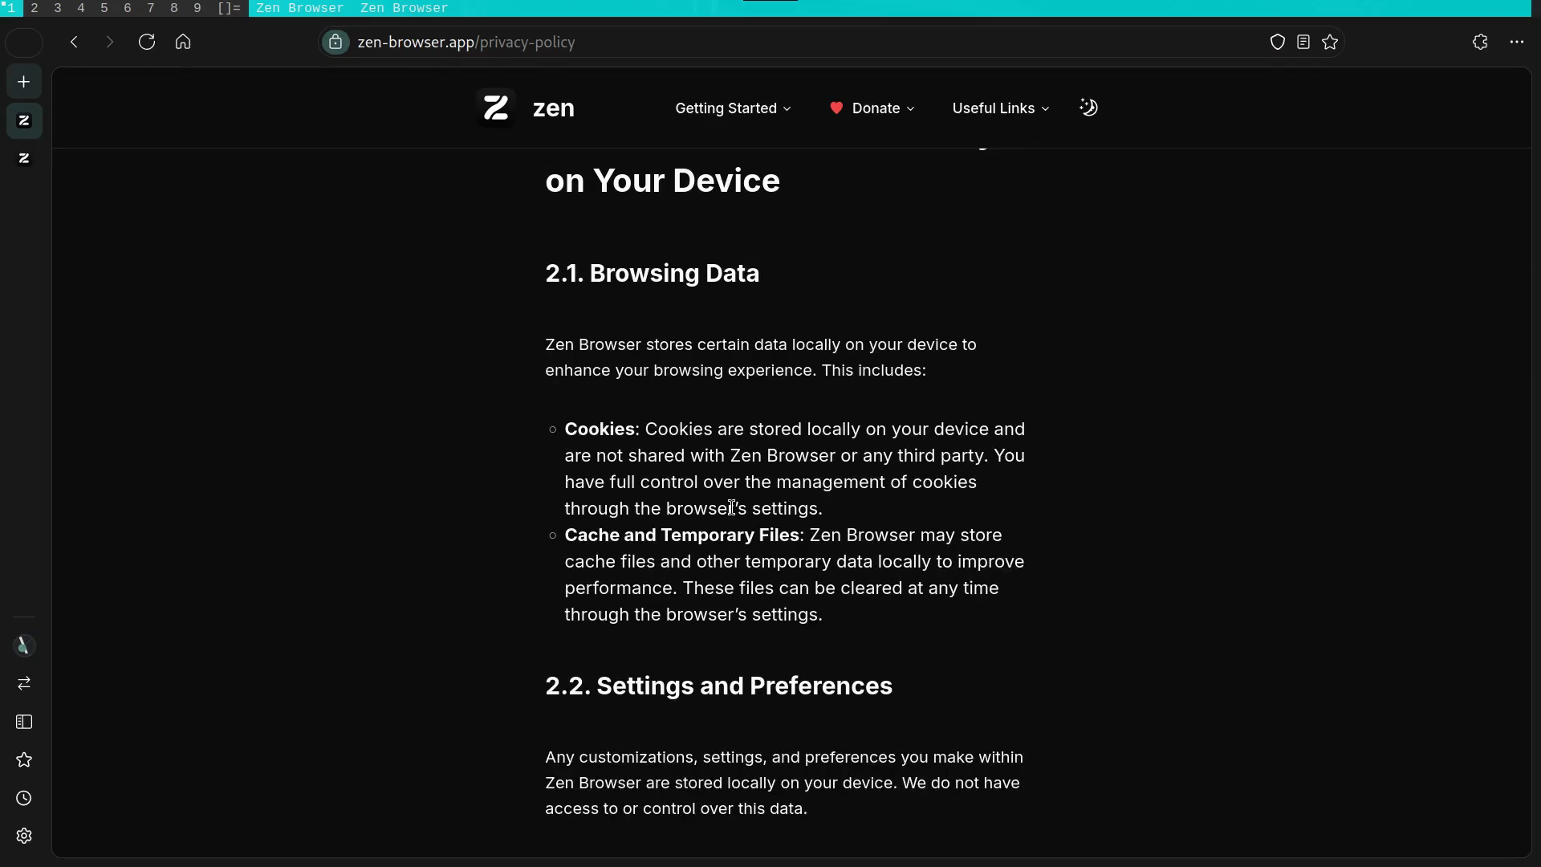
scroll(759, 474, "down", 10)
scroll(806, 513, "down", 12)
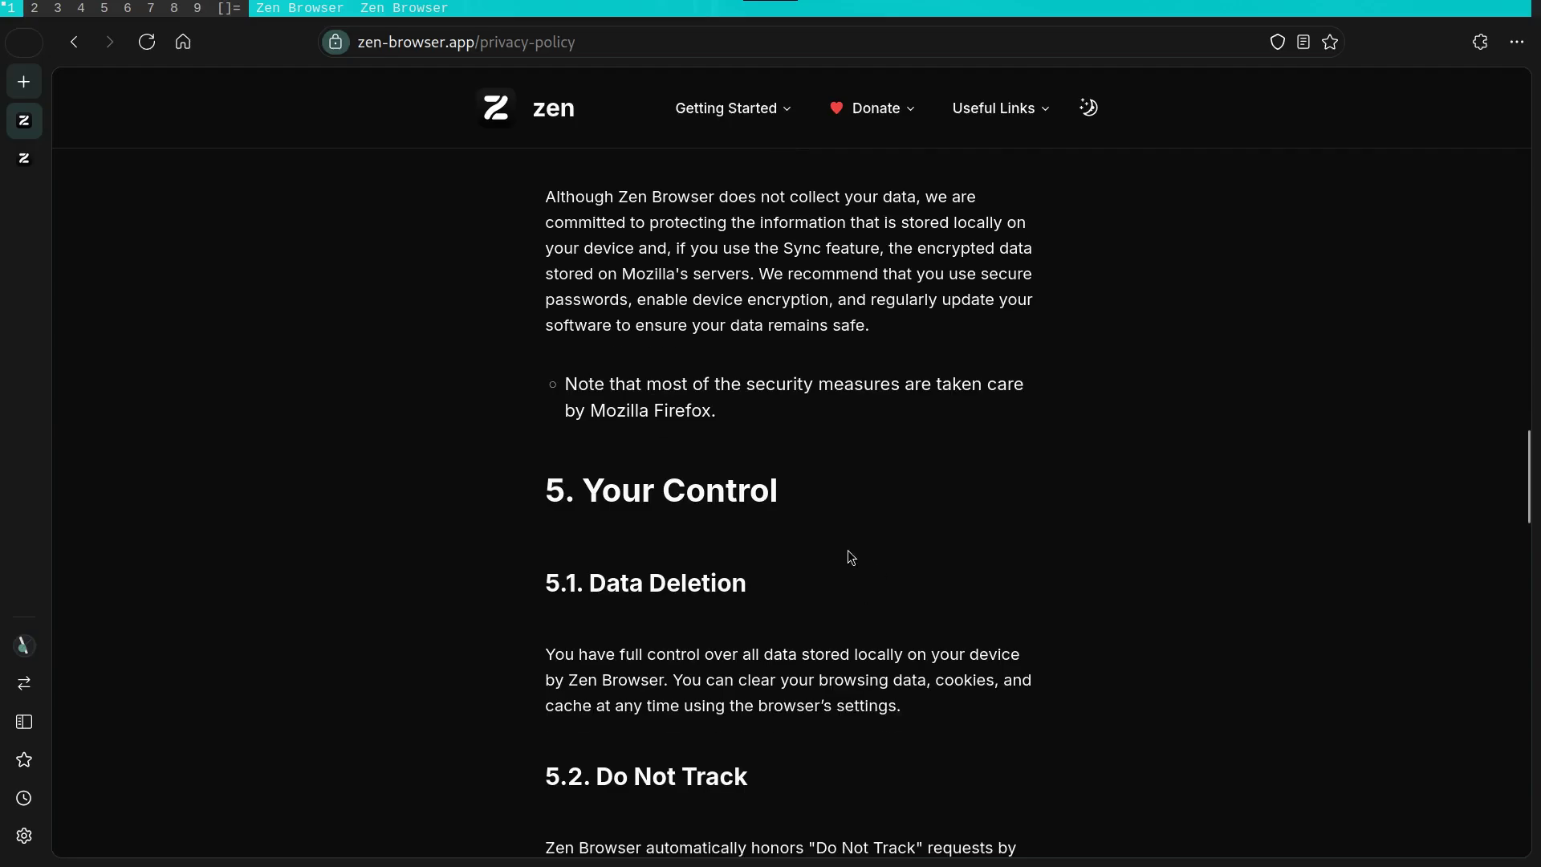
scroll(814, 527, "down", 13)
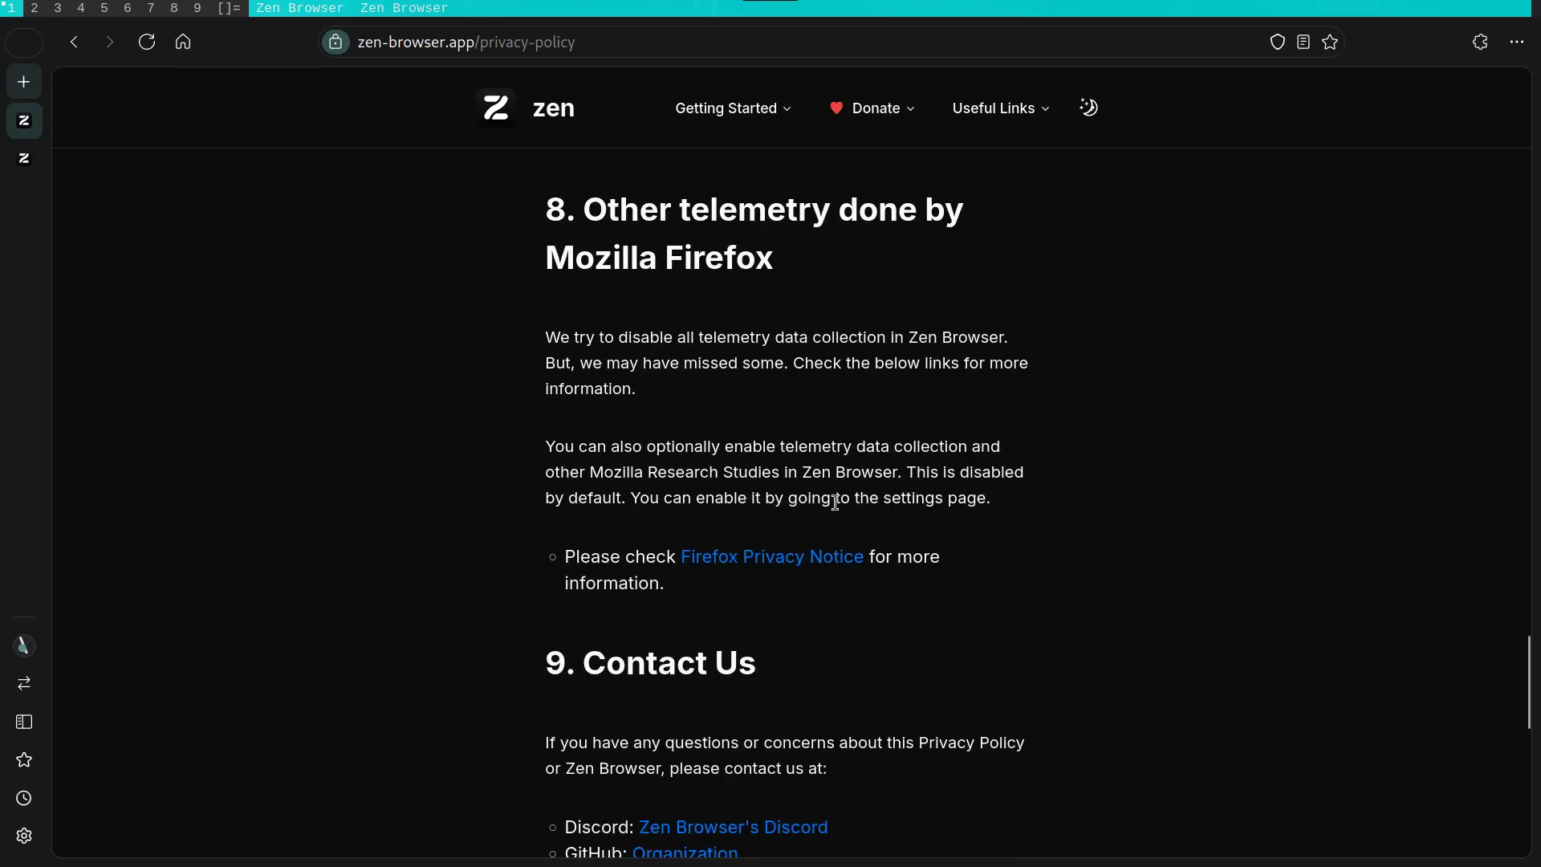
left_click(1481, 43)
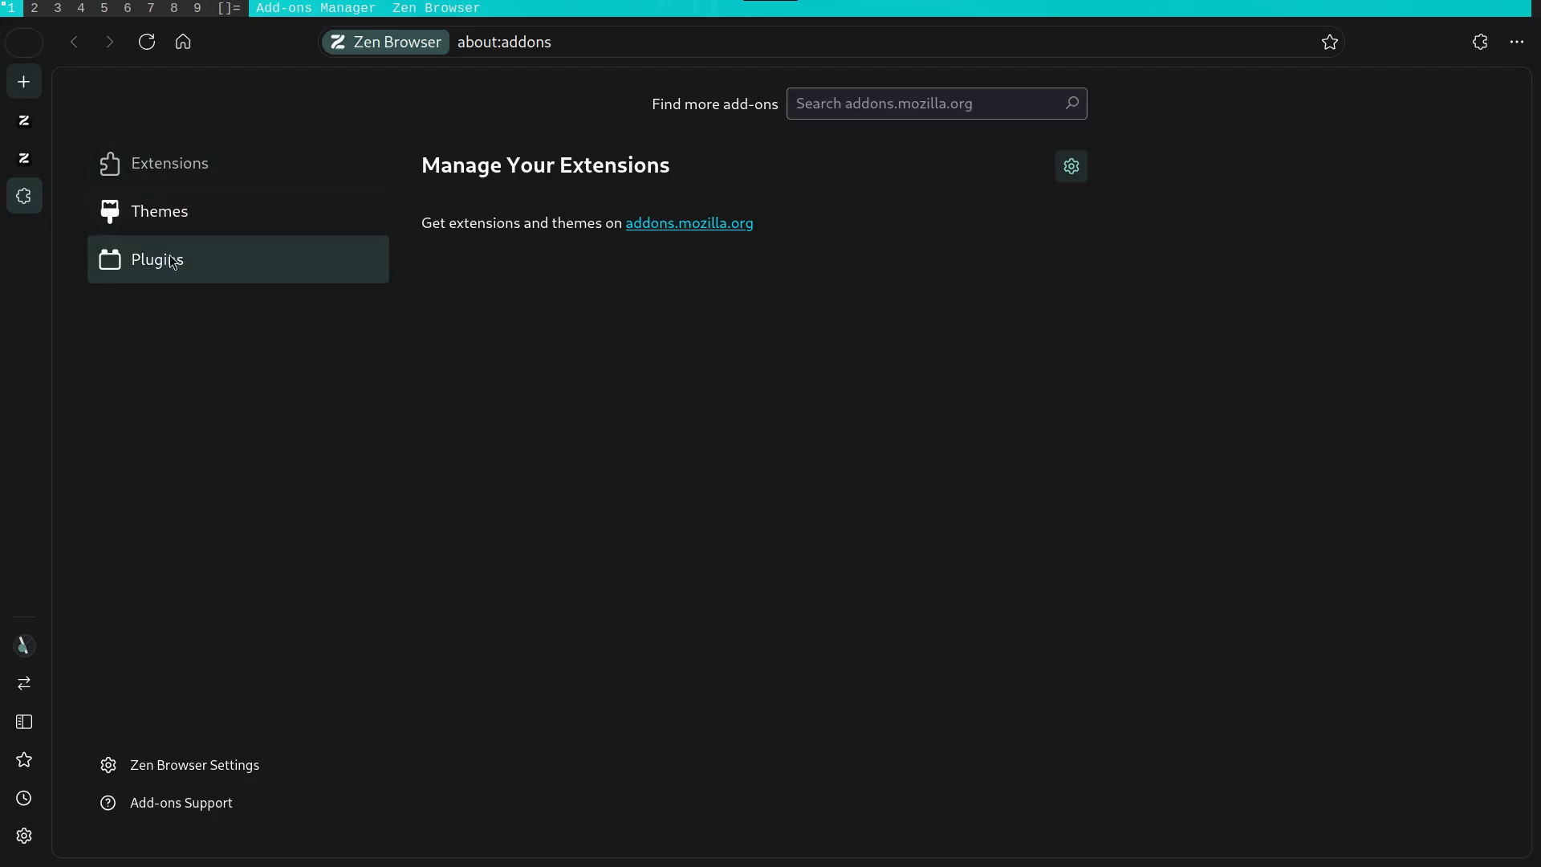
Step: Check Themes and Plugins in about:addons, ending on the OpenH264 and Widevine plugin list
left_click(180, 217)
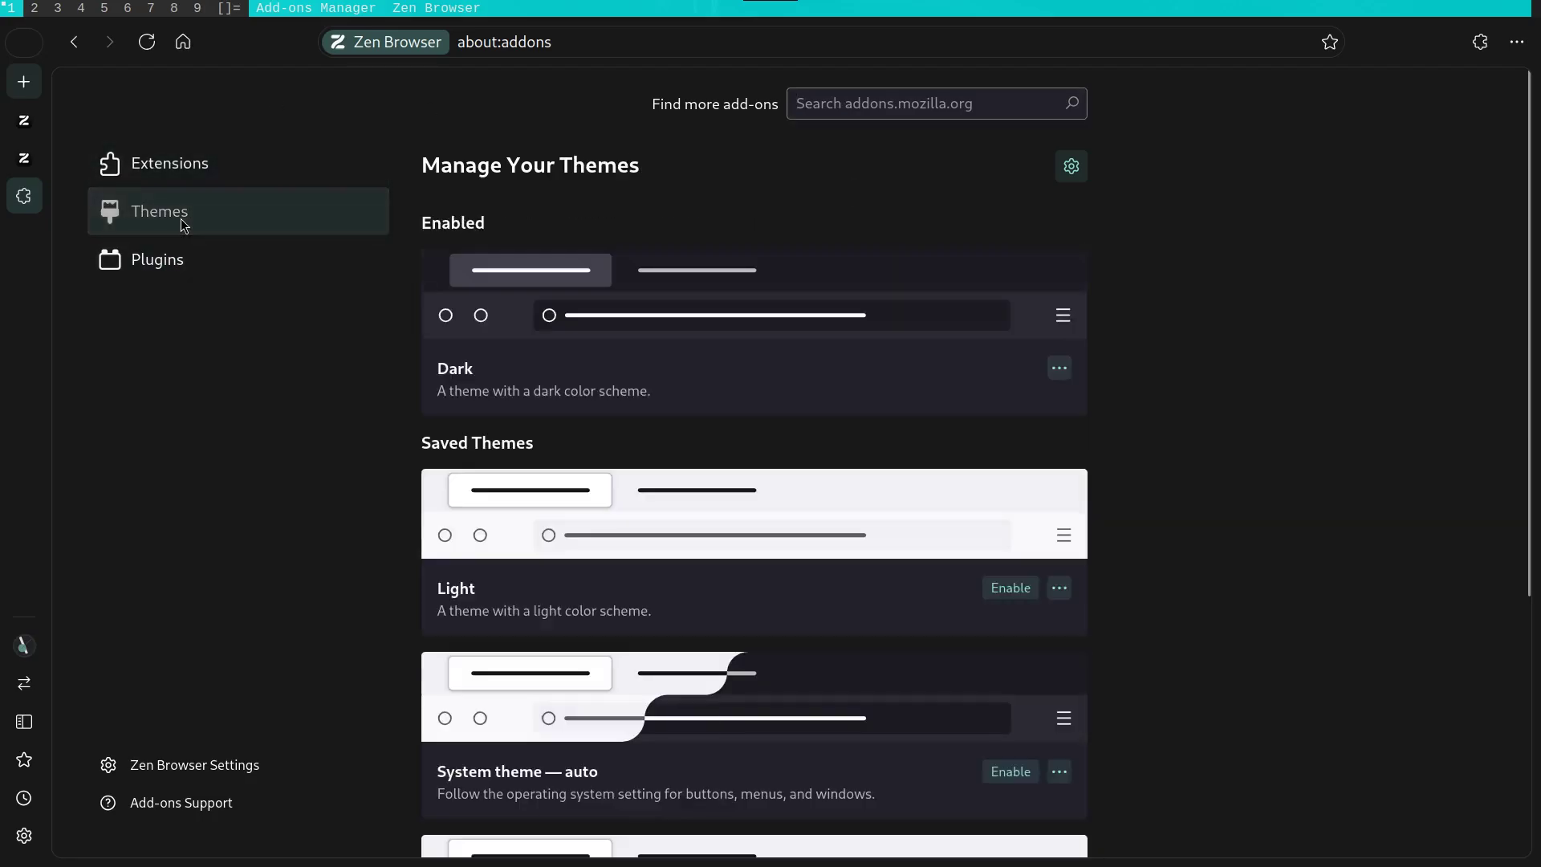
left_click(189, 268)
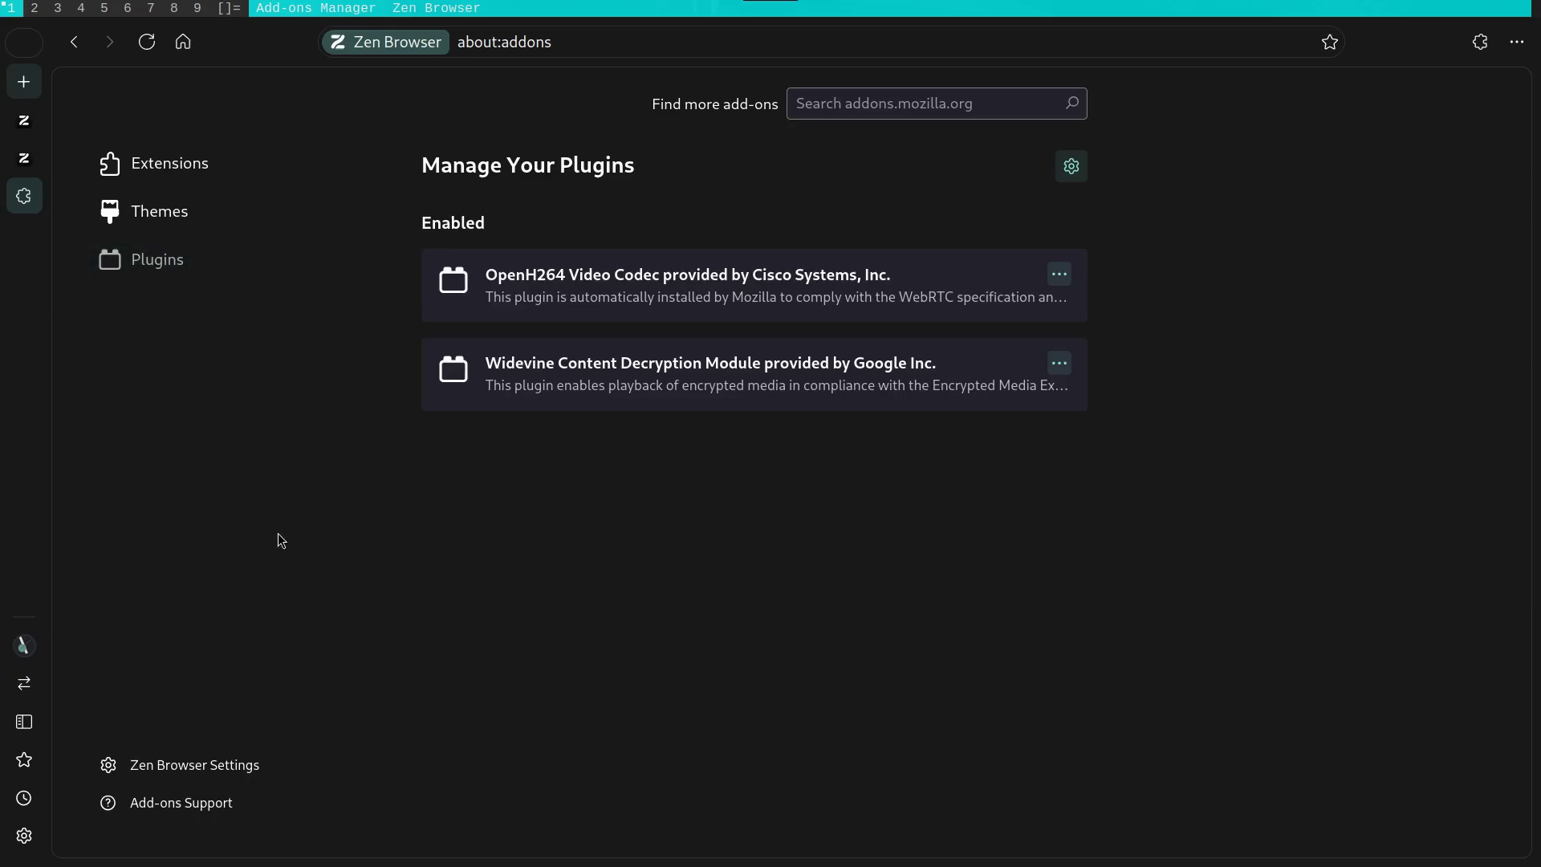
key("ctrl+w")
scroll(812, 519, "down", 10)
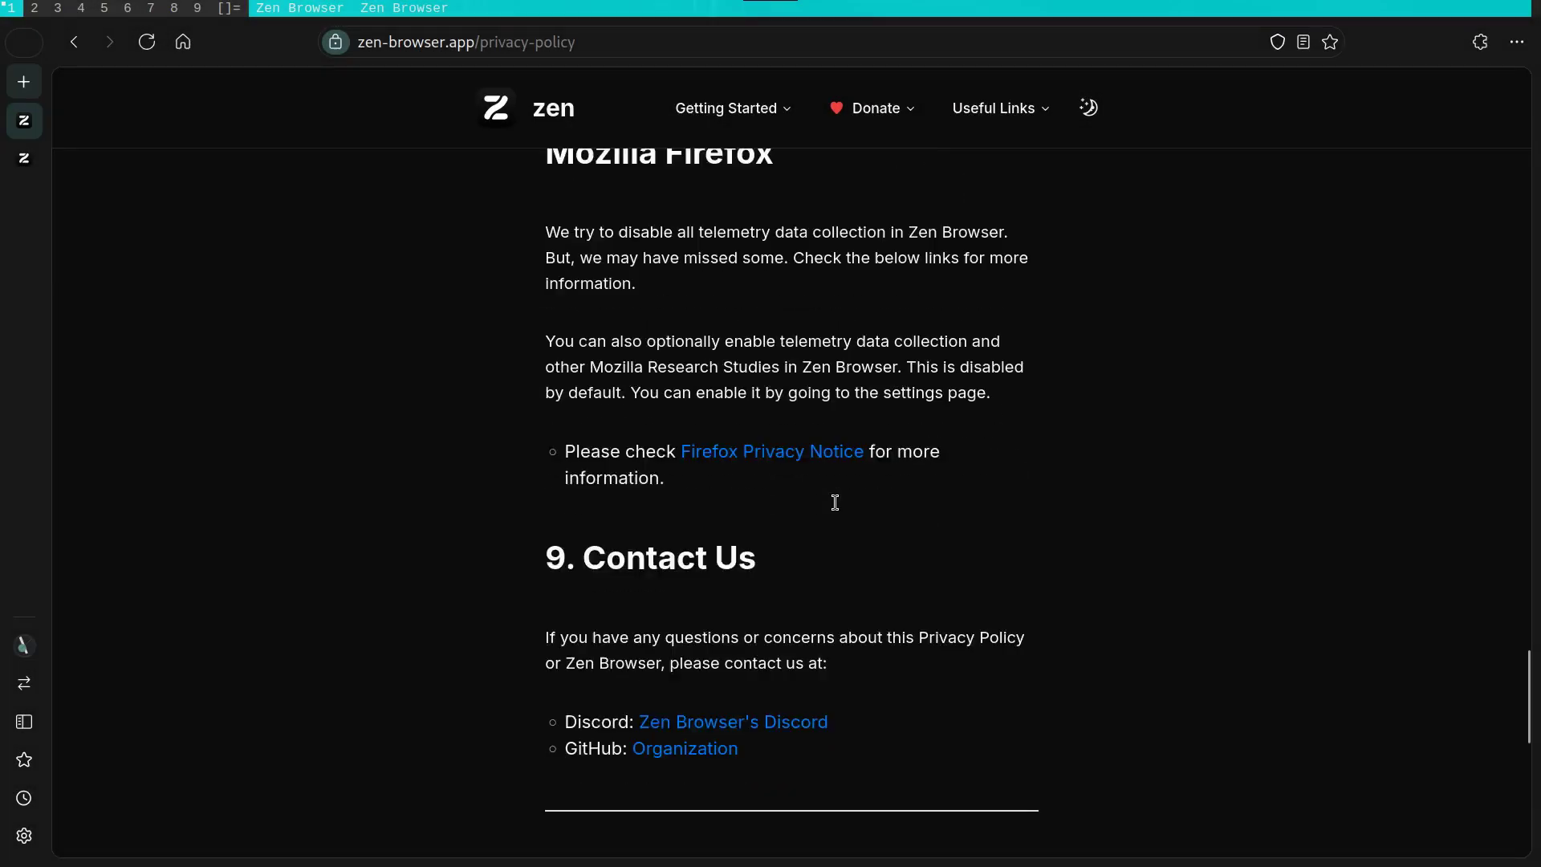
scroll(835, 503, "up", 10)
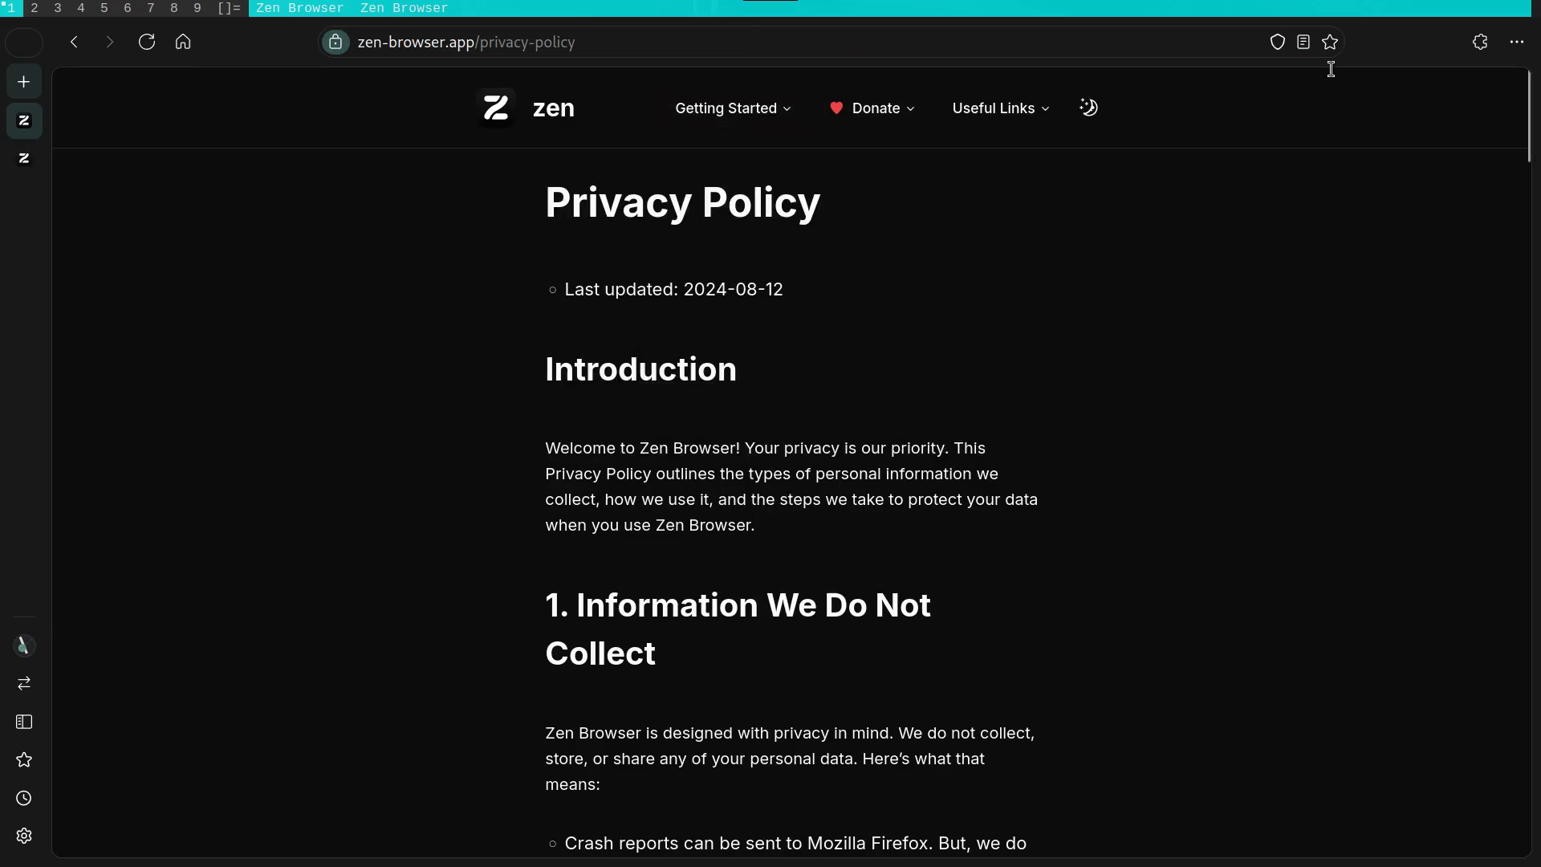
left_click(1480, 41)
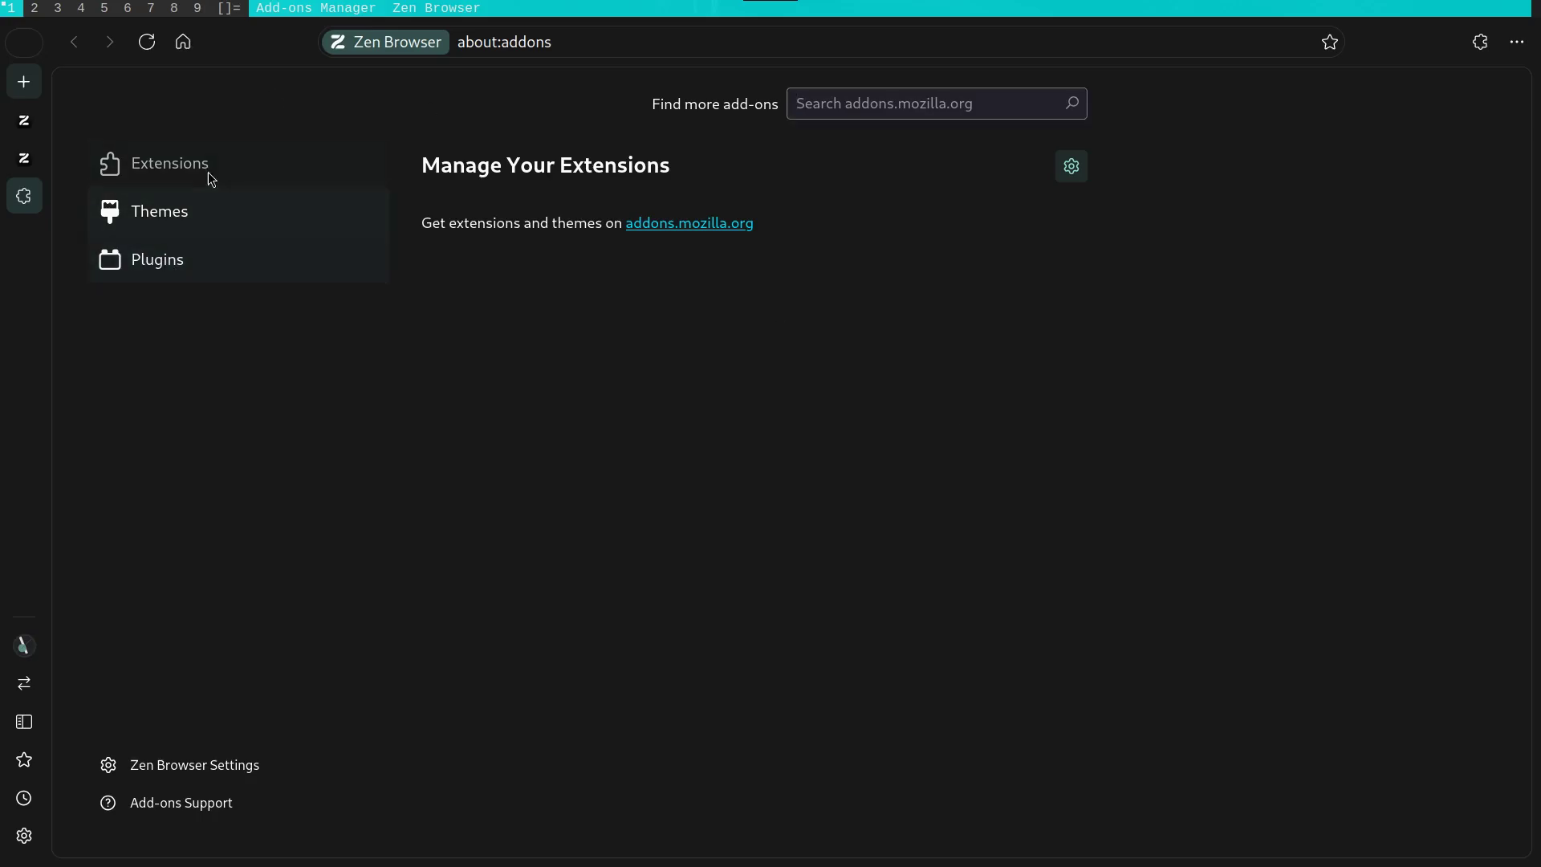
left_click(195, 206)
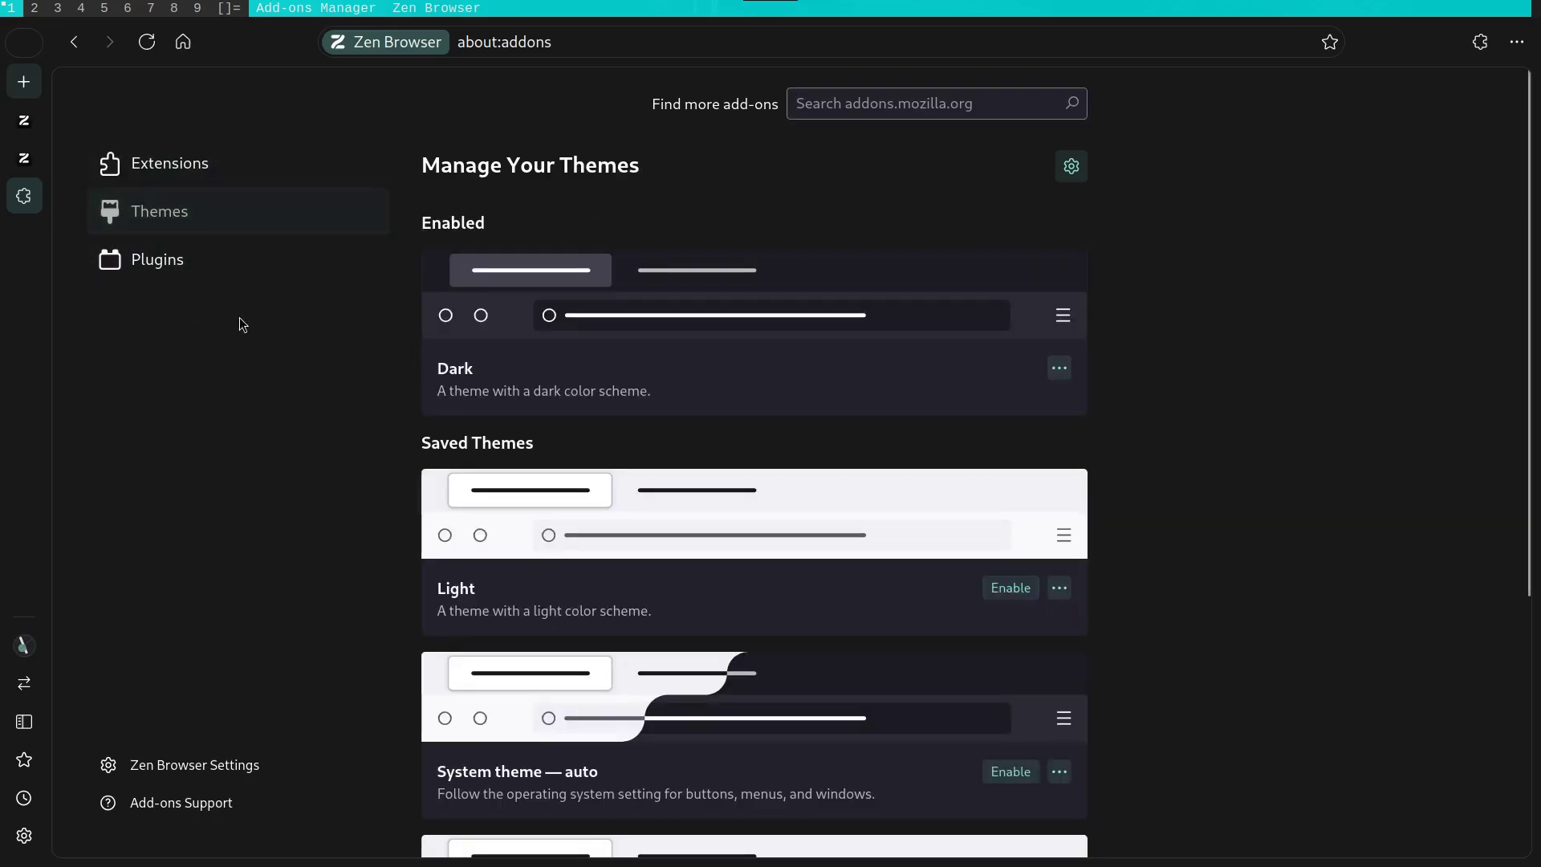
left_click(191, 274)
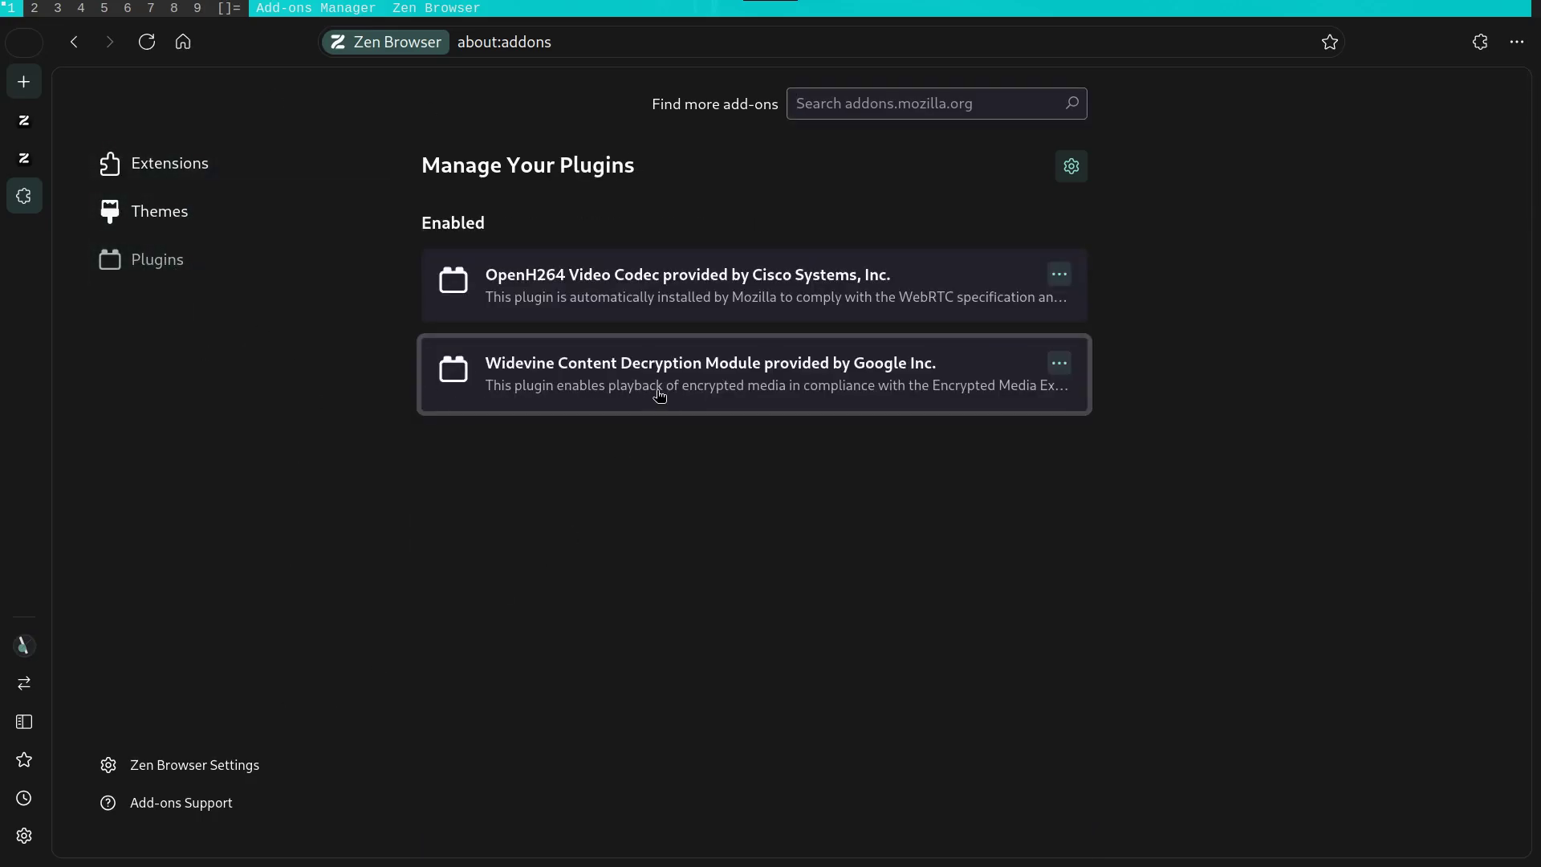
Step: Go to the Look and Feel section of Zen Browser's settings
left_click(276, 763)
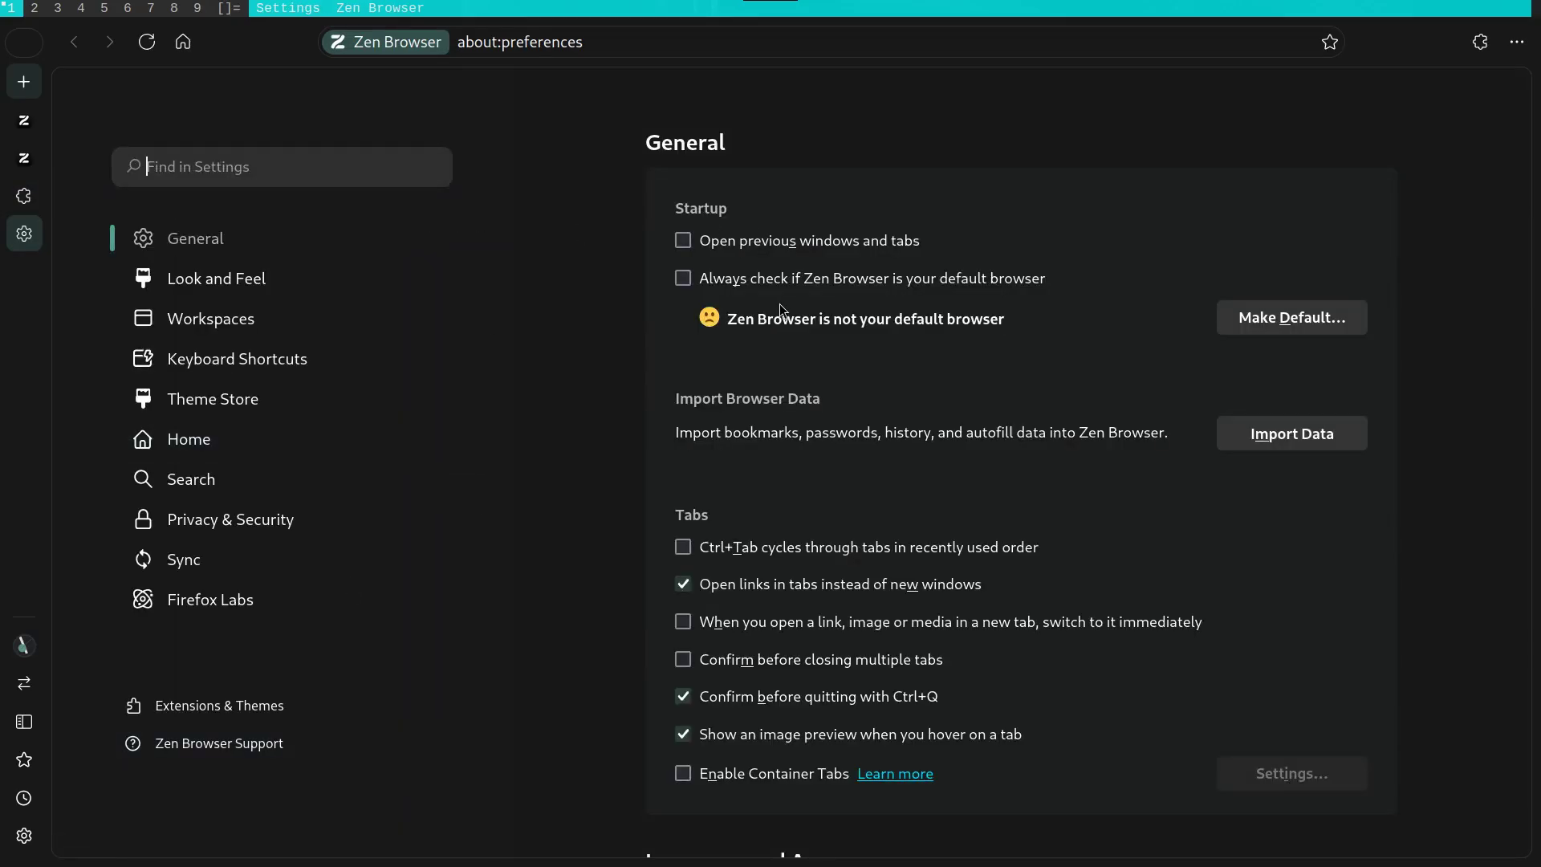
scroll(840, 457, "down", 12)
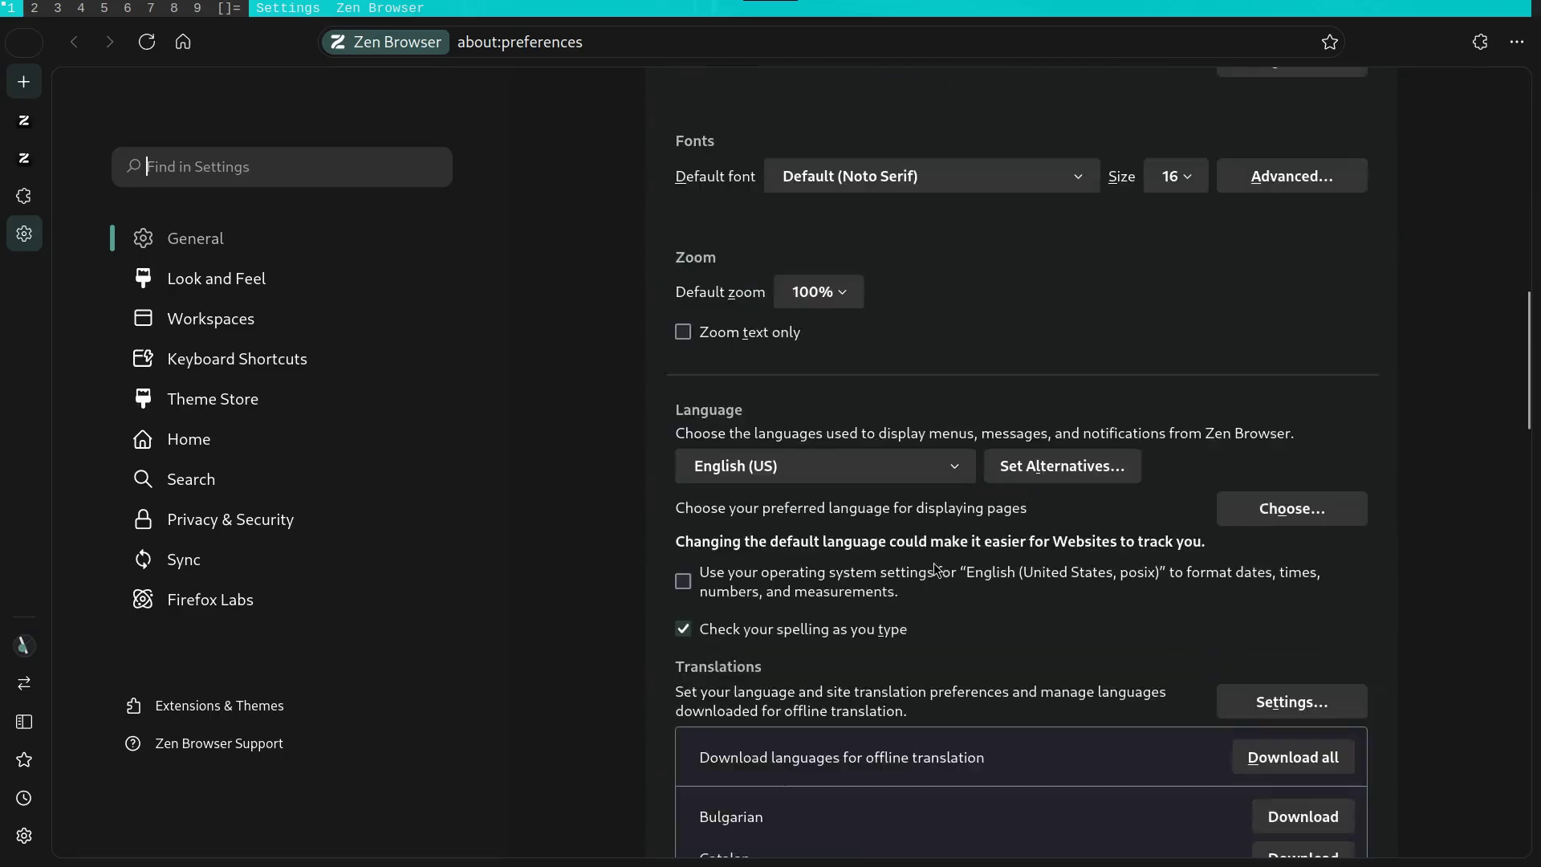
scroll(923, 594, "down", 20)
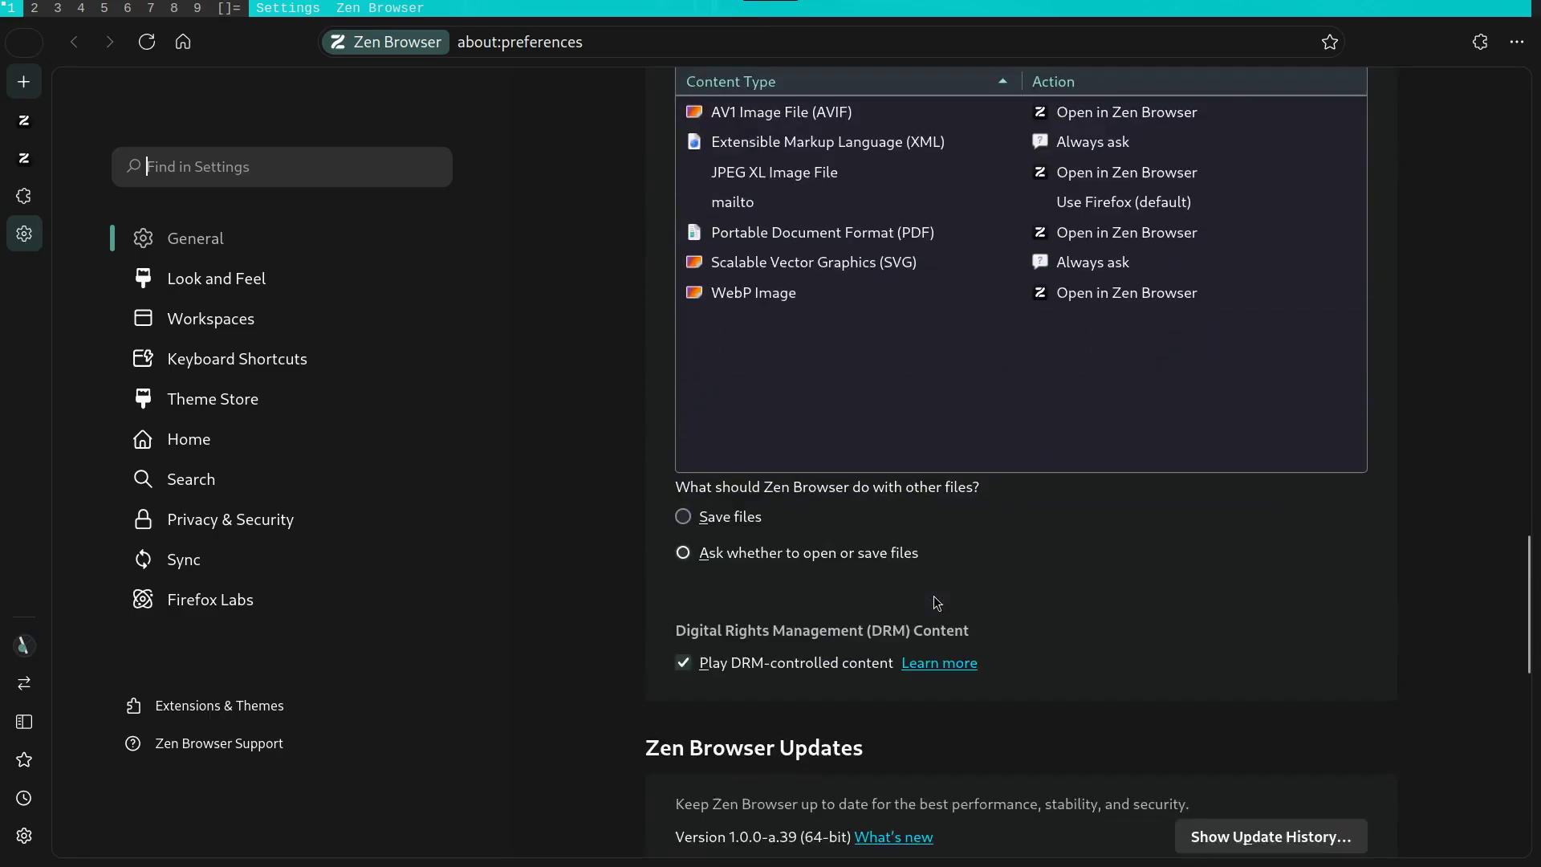
left_click(315, 272)
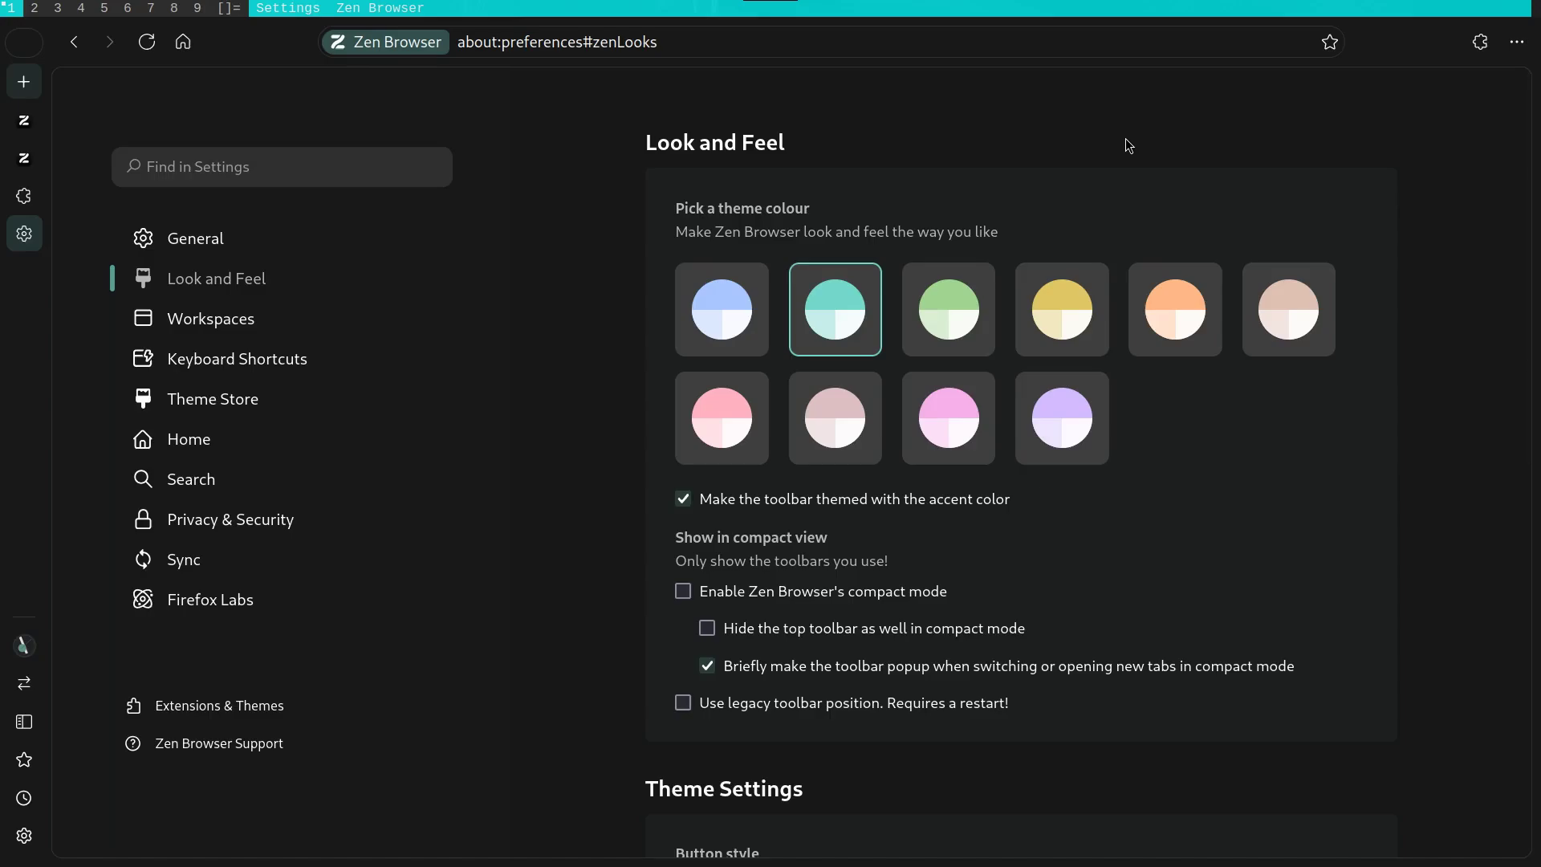
Step: Try compact mode with the top toolbar hidden, then turn both back off
scroll(1119, 468, "down", 5)
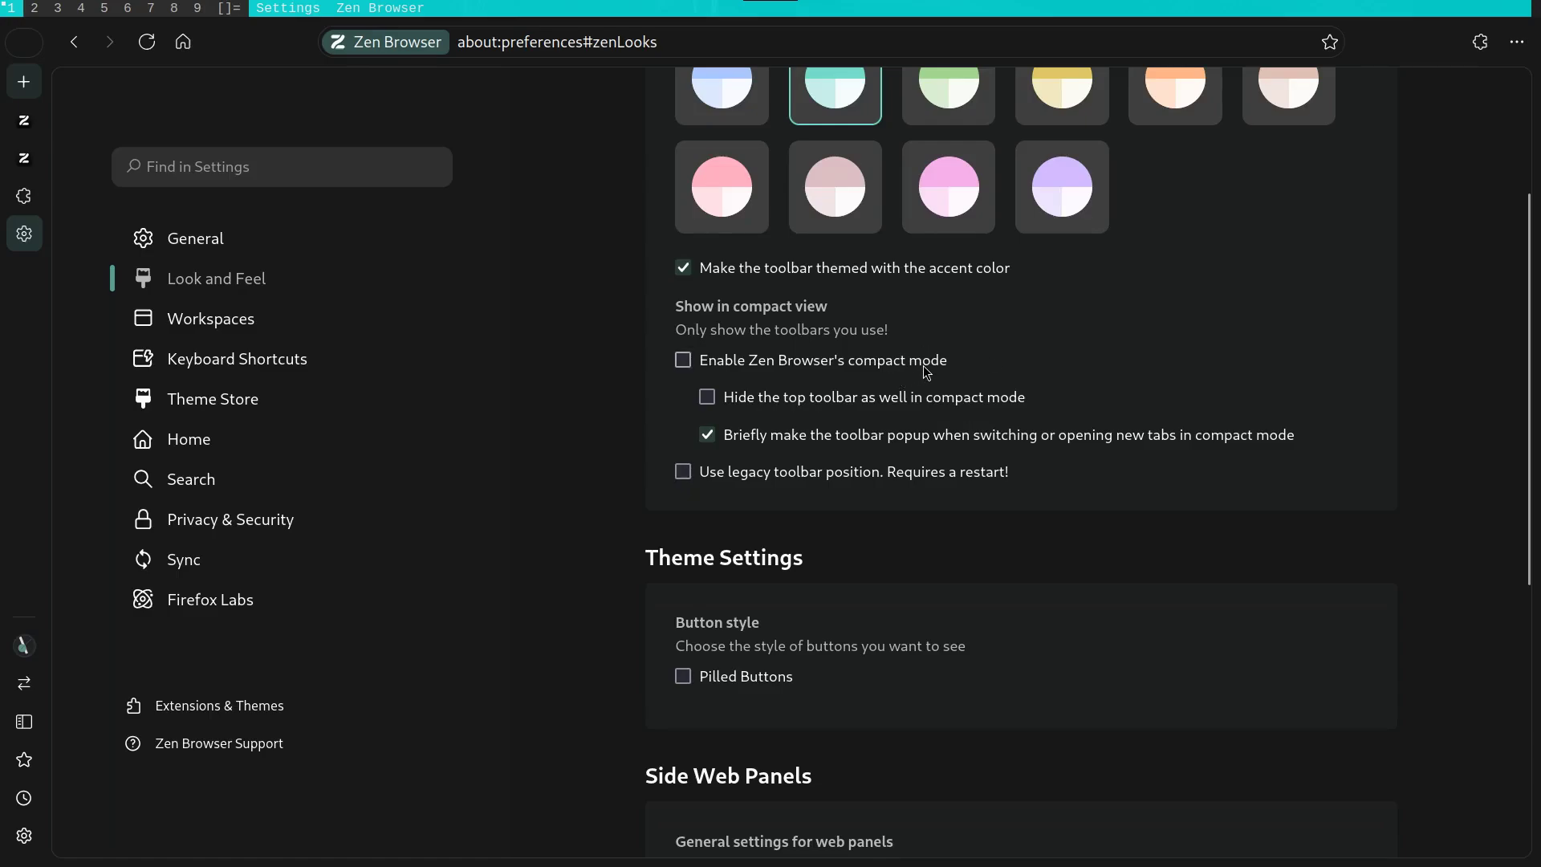
left_click(687, 361)
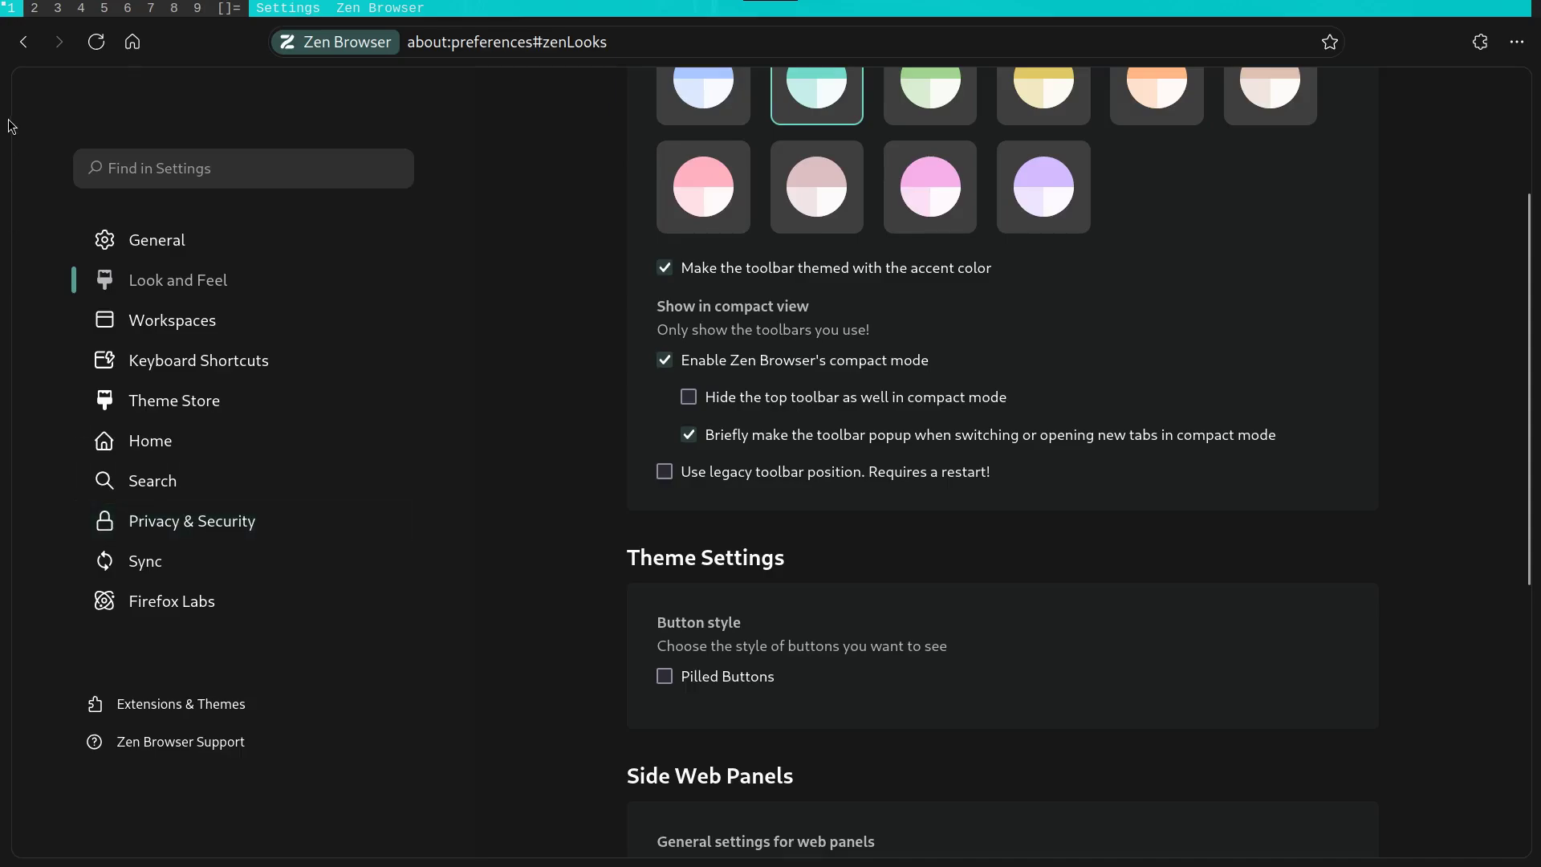
mouse_move(12, 169)
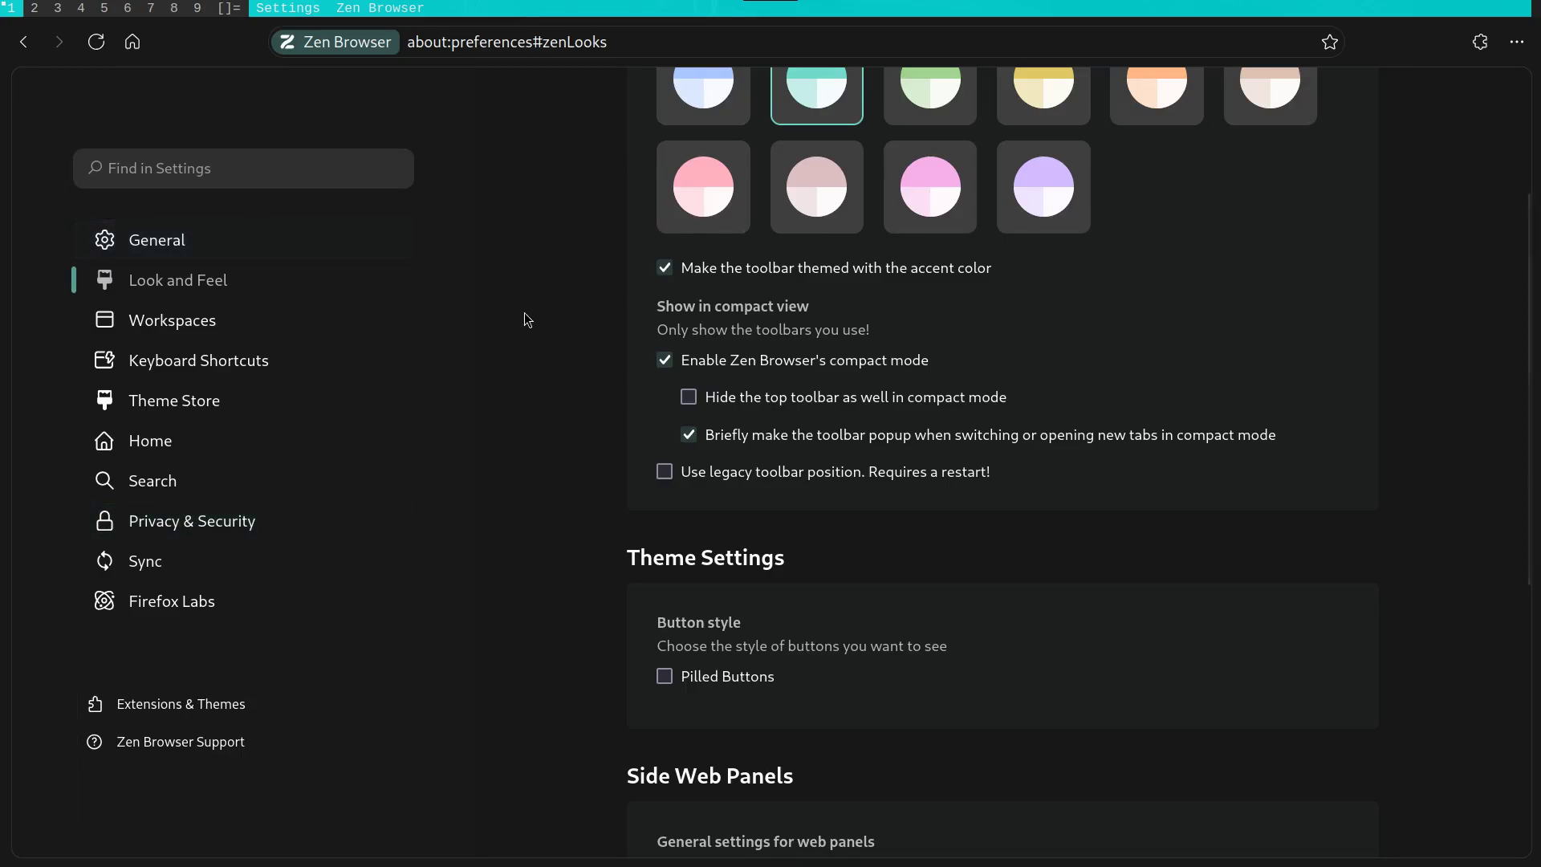
left_click(664, 360)
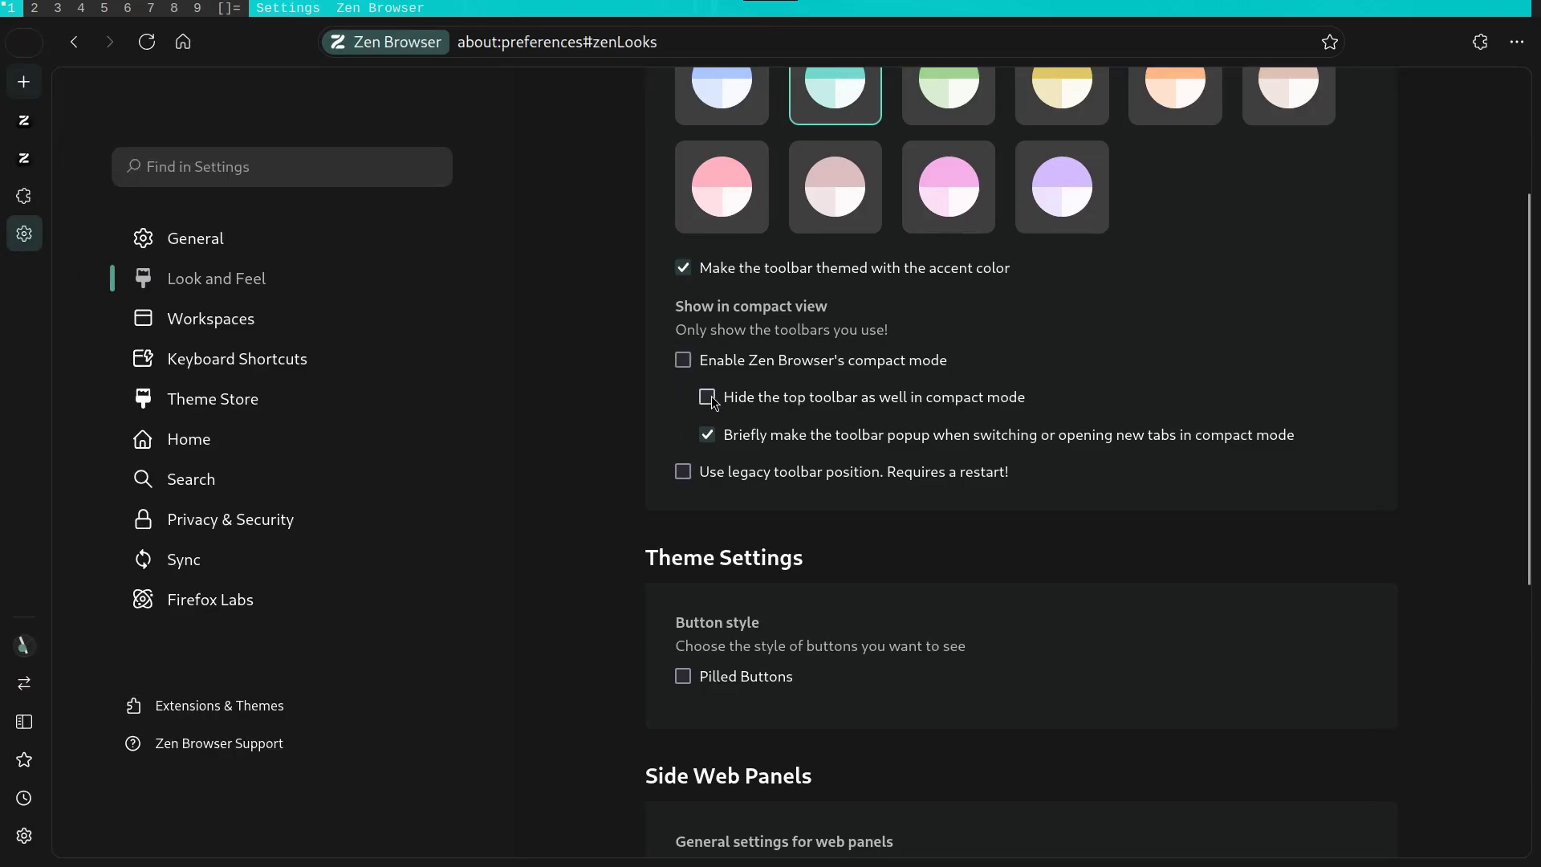
left_click(709, 397)
left_click(679, 360)
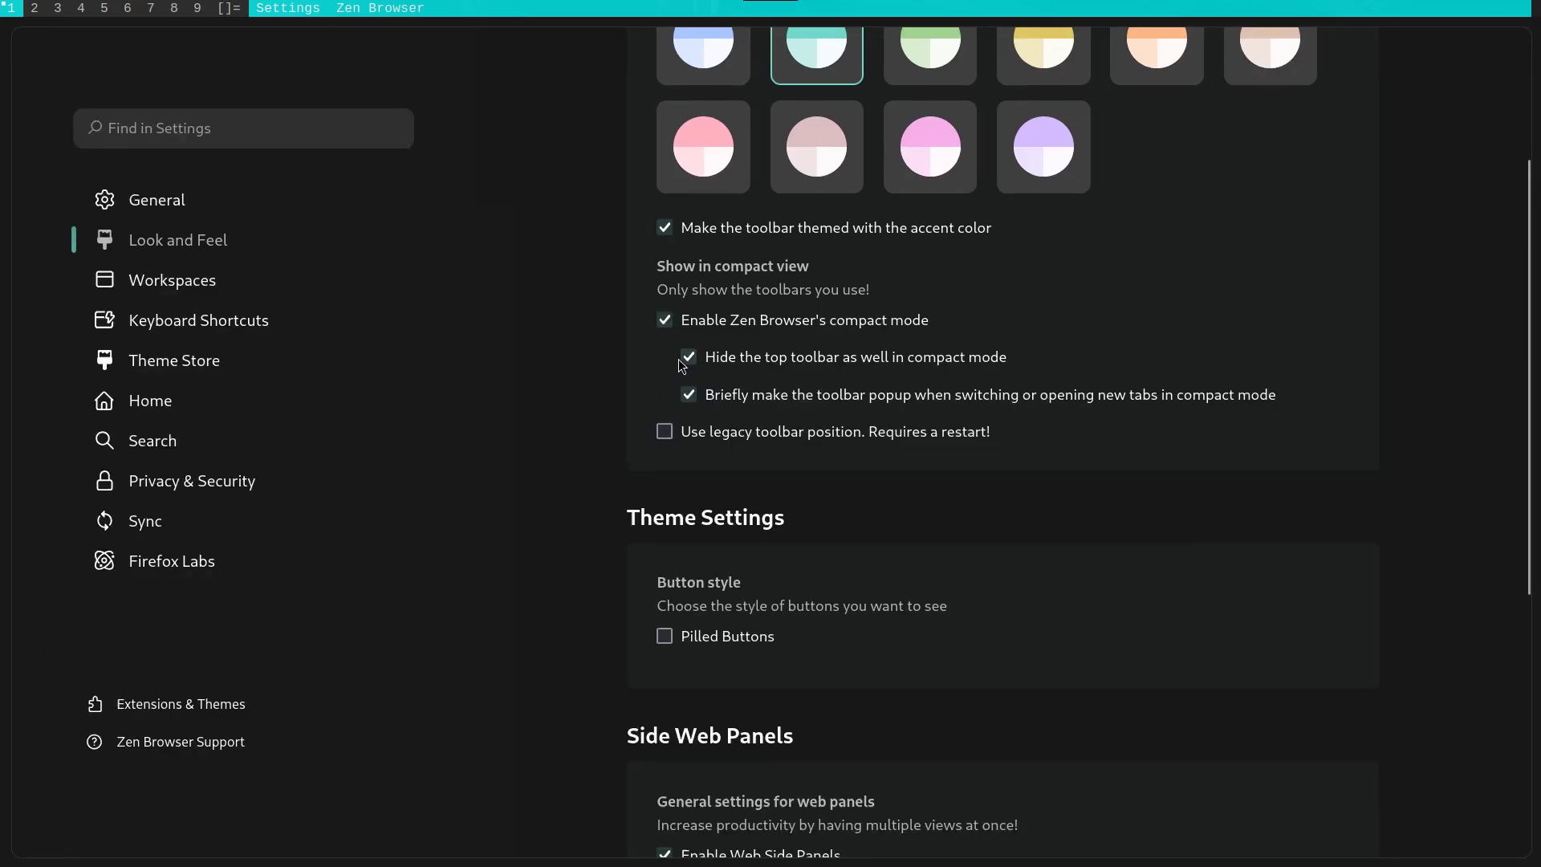
scroll(636, 433, "up", 3)
scroll(636, 435, "down", 7)
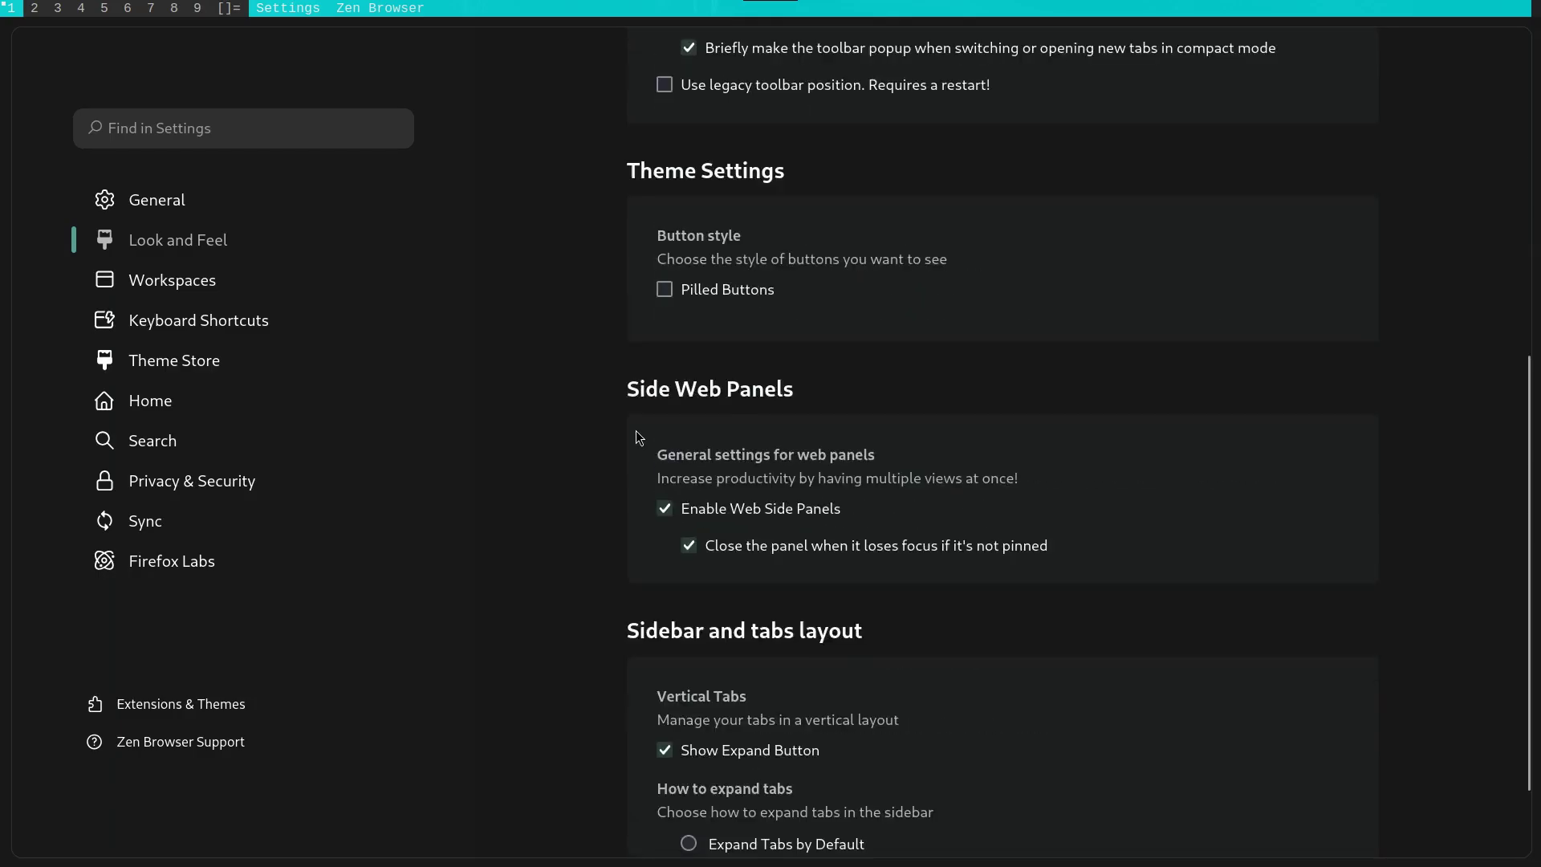
scroll(639, 437, "up", 1)
scroll(639, 438, "up", 4)
left_click(688, 354)
left_click(665, 354)
Step: Leave Pilled Buttons off and uncheck 'Close the panel when it loses focus' for web side panels
left_click(747, 445)
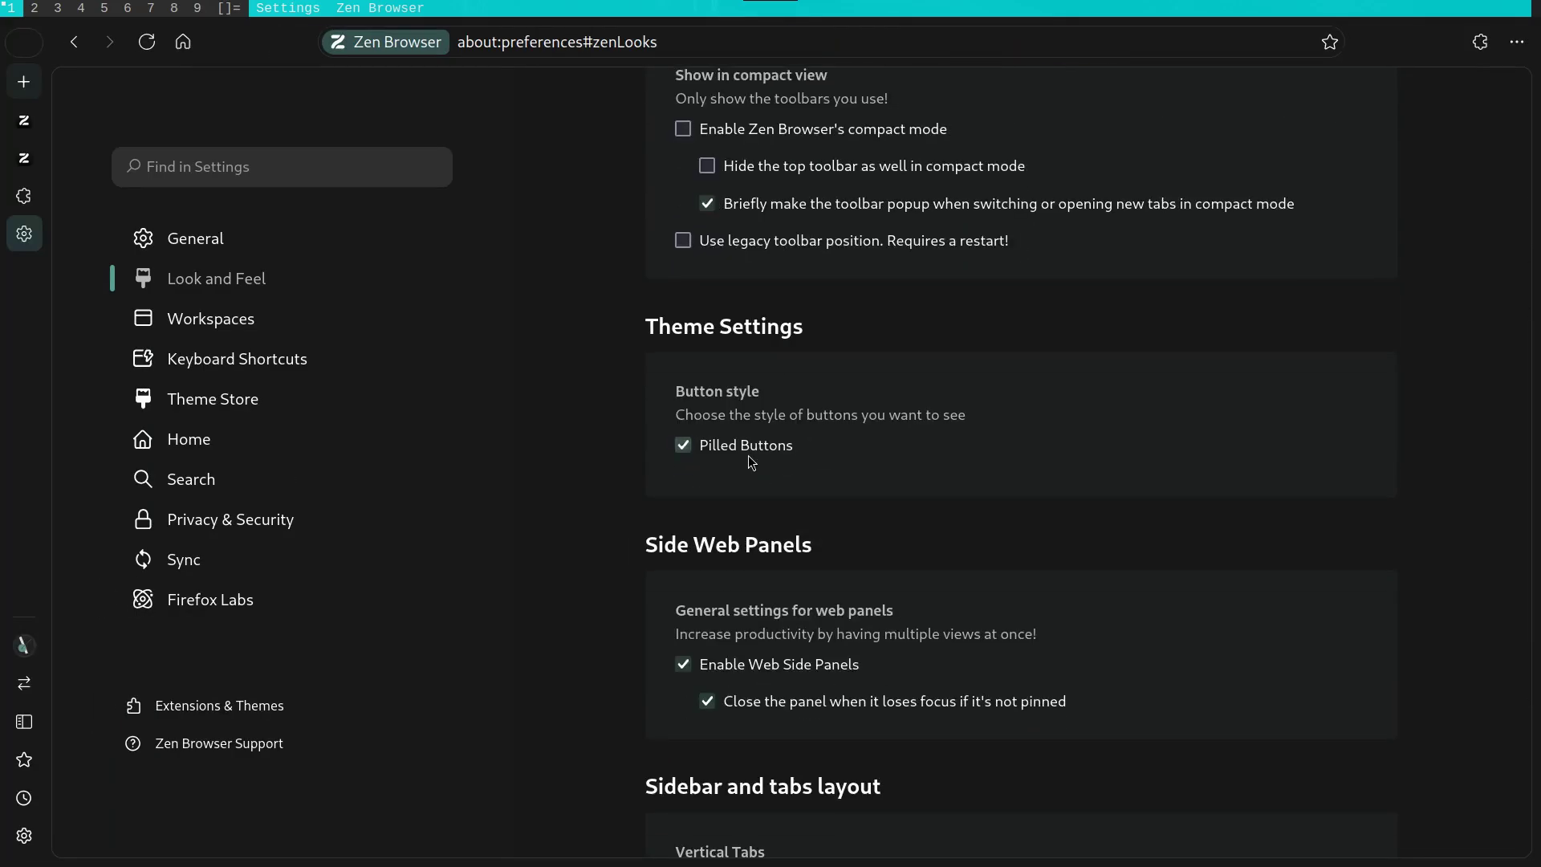
left_click(746, 445)
scroll(635, 553, "down", 3)
left_click(707, 470)
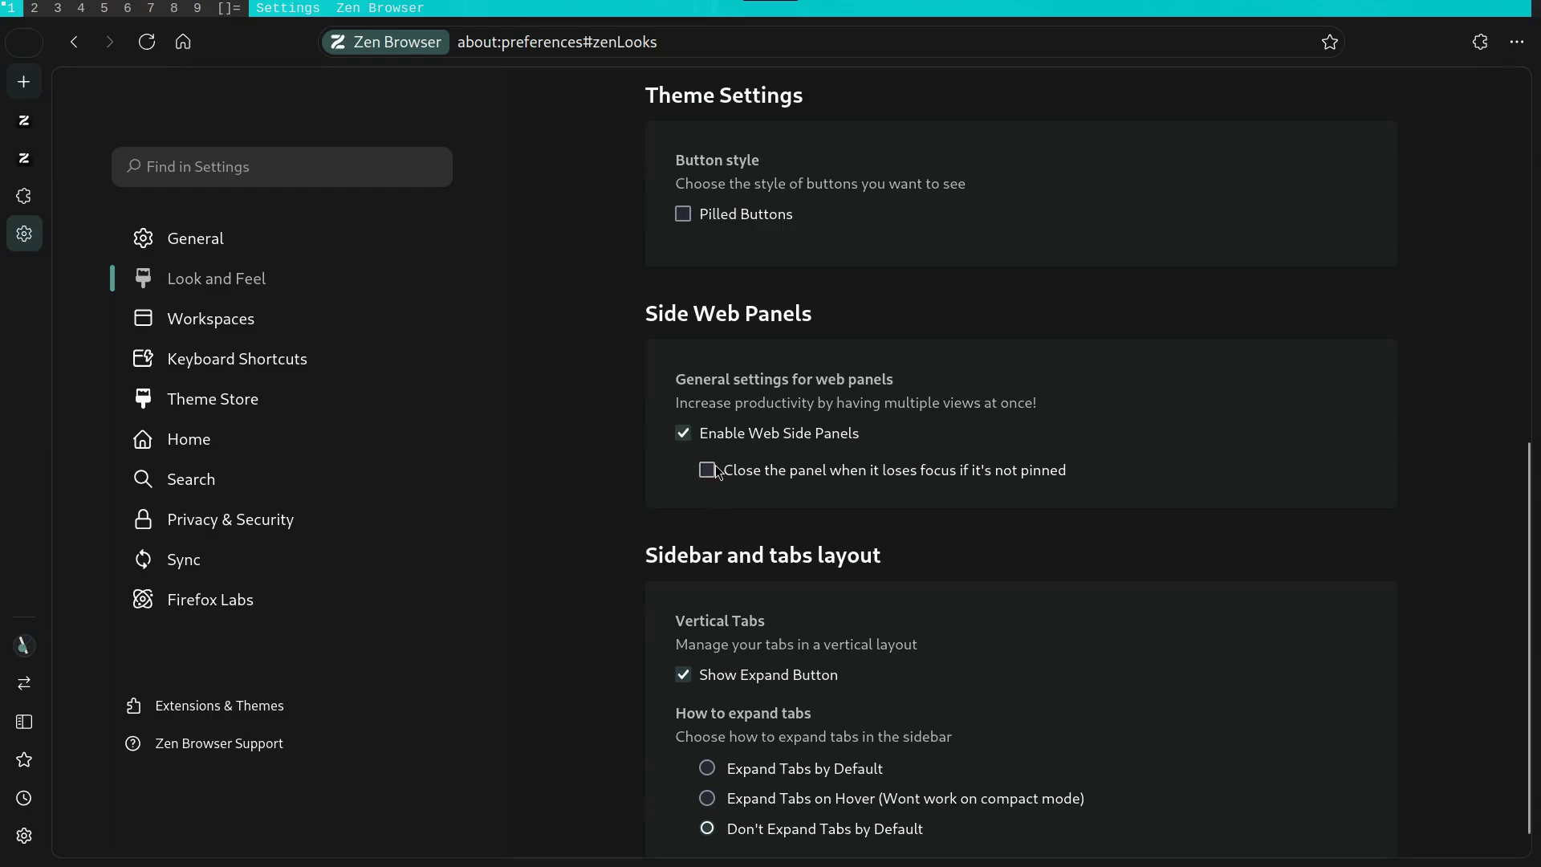
left_click(684, 434)
left_click(684, 434)
scroll(793, 583, "down", 1)
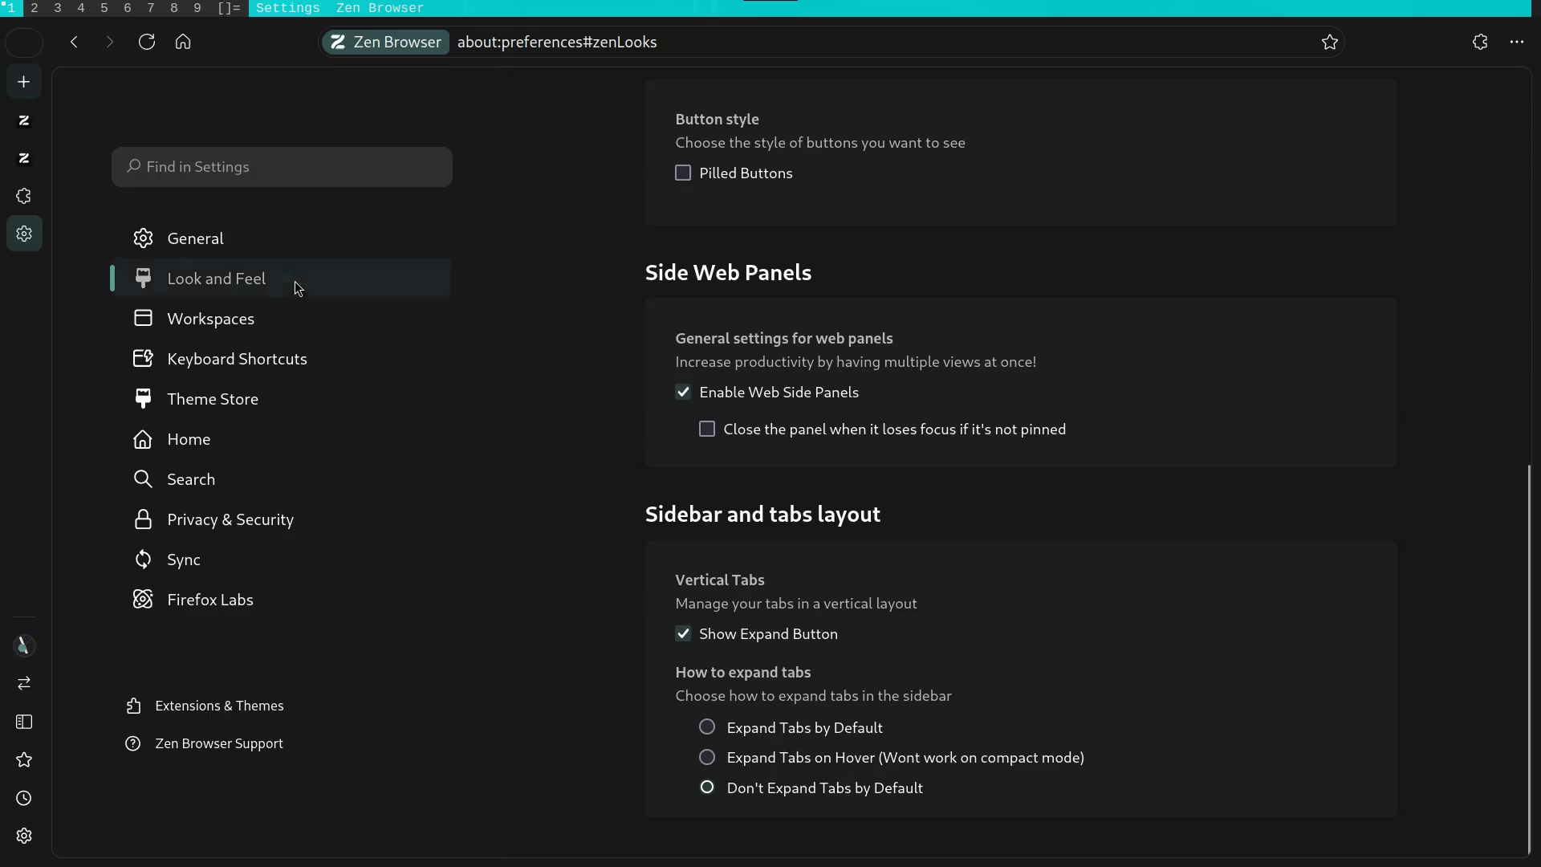
Step: Look at Workspaces, then open Keyboard Shortcuts, which lists Ctrl+Alt+G for Split View Grid
left_click(277, 324)
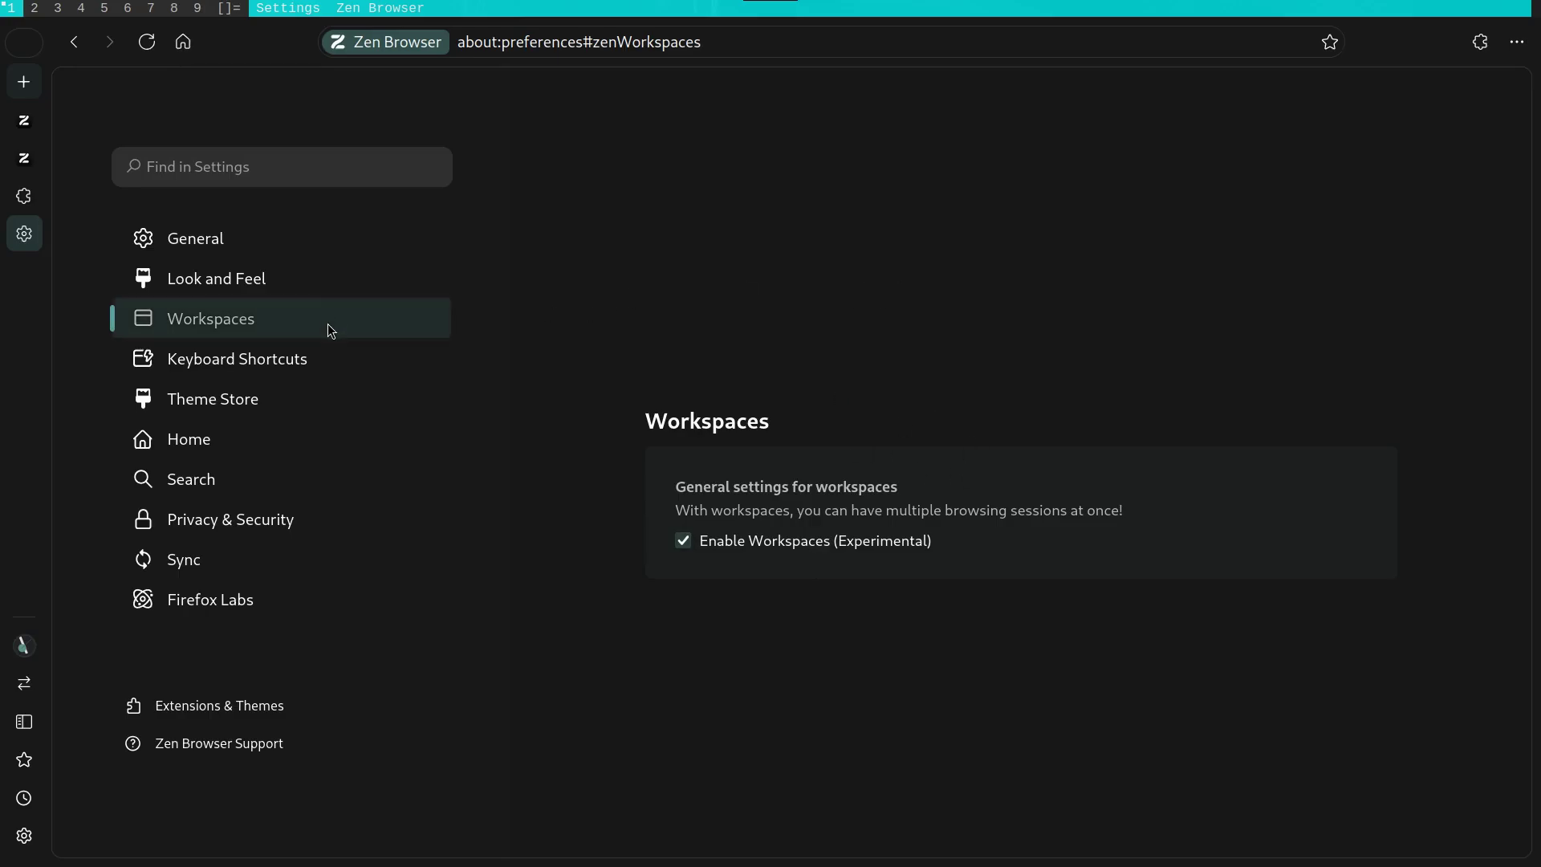
left_click(374, 353)
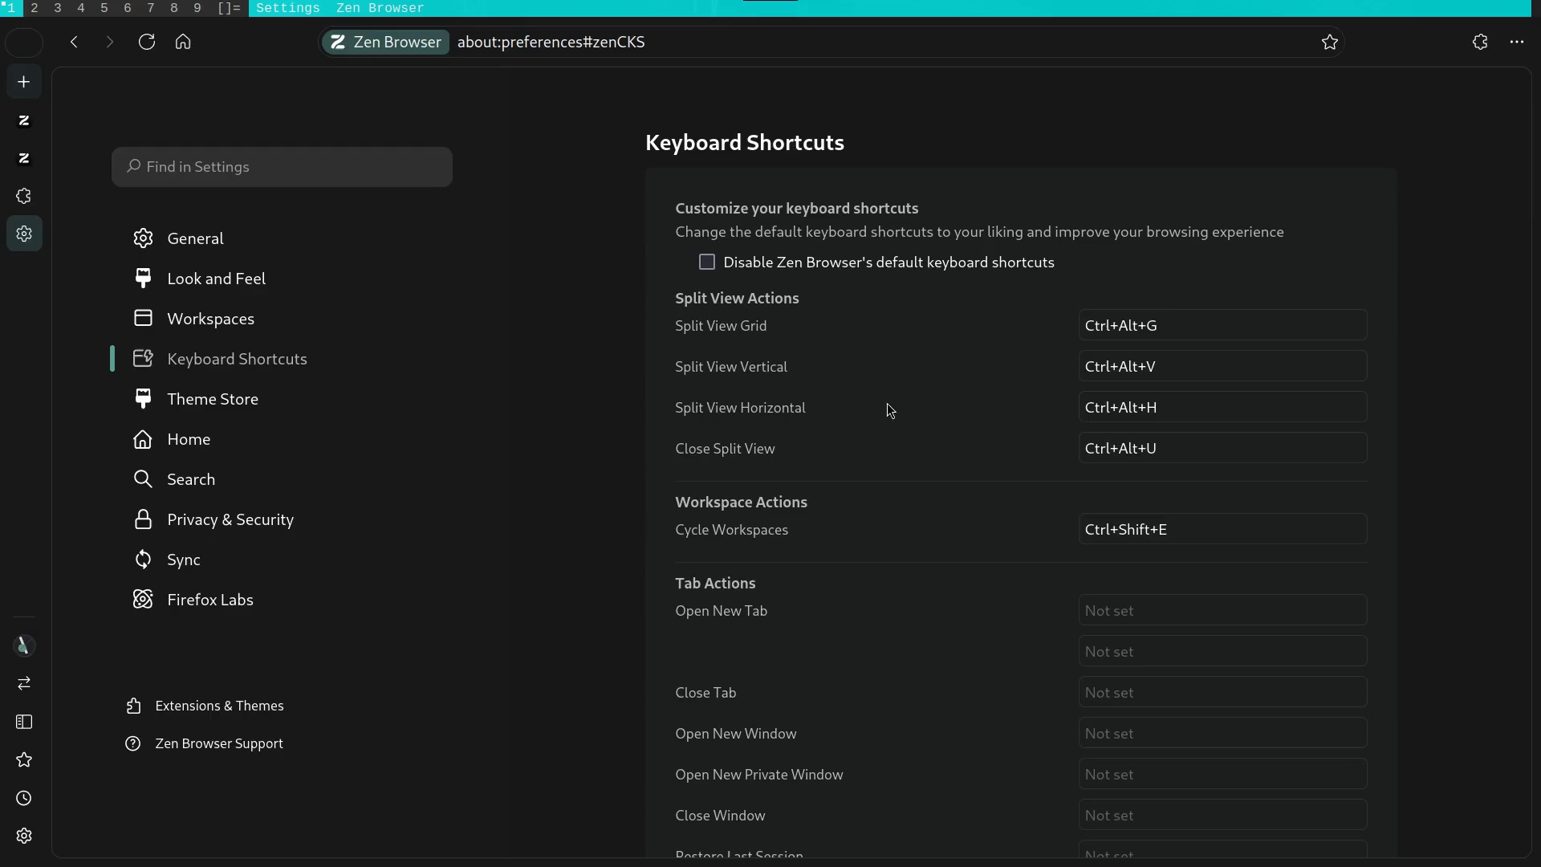
Step: Open and close split view with Ctrl+Alt+V and Ctrl+Alt+U, checking the page context menu
key("ctrl+alt+v")
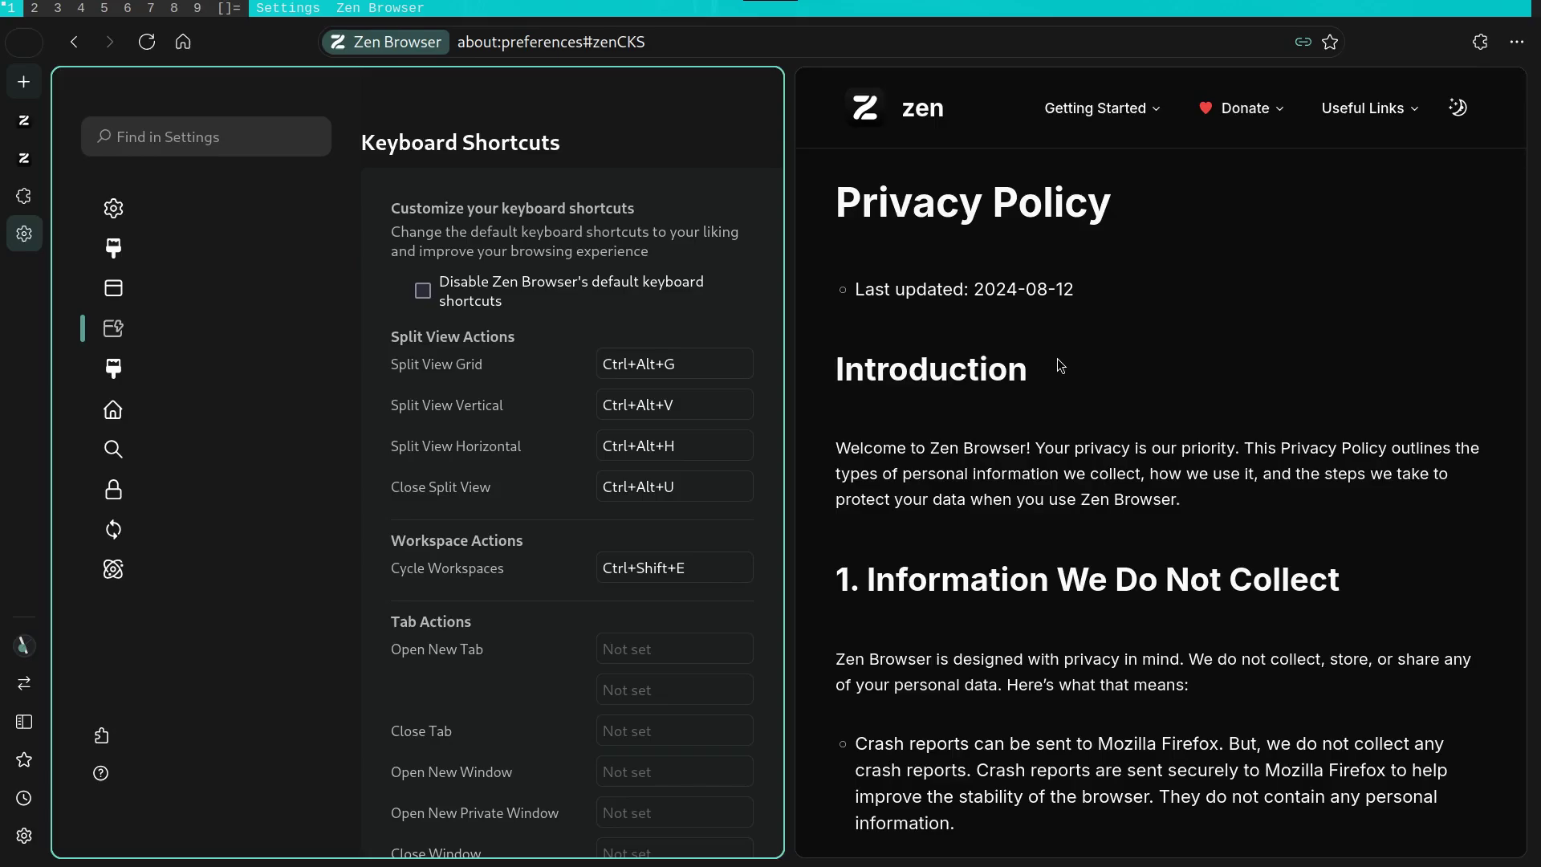
key("ctrl+alt+u")
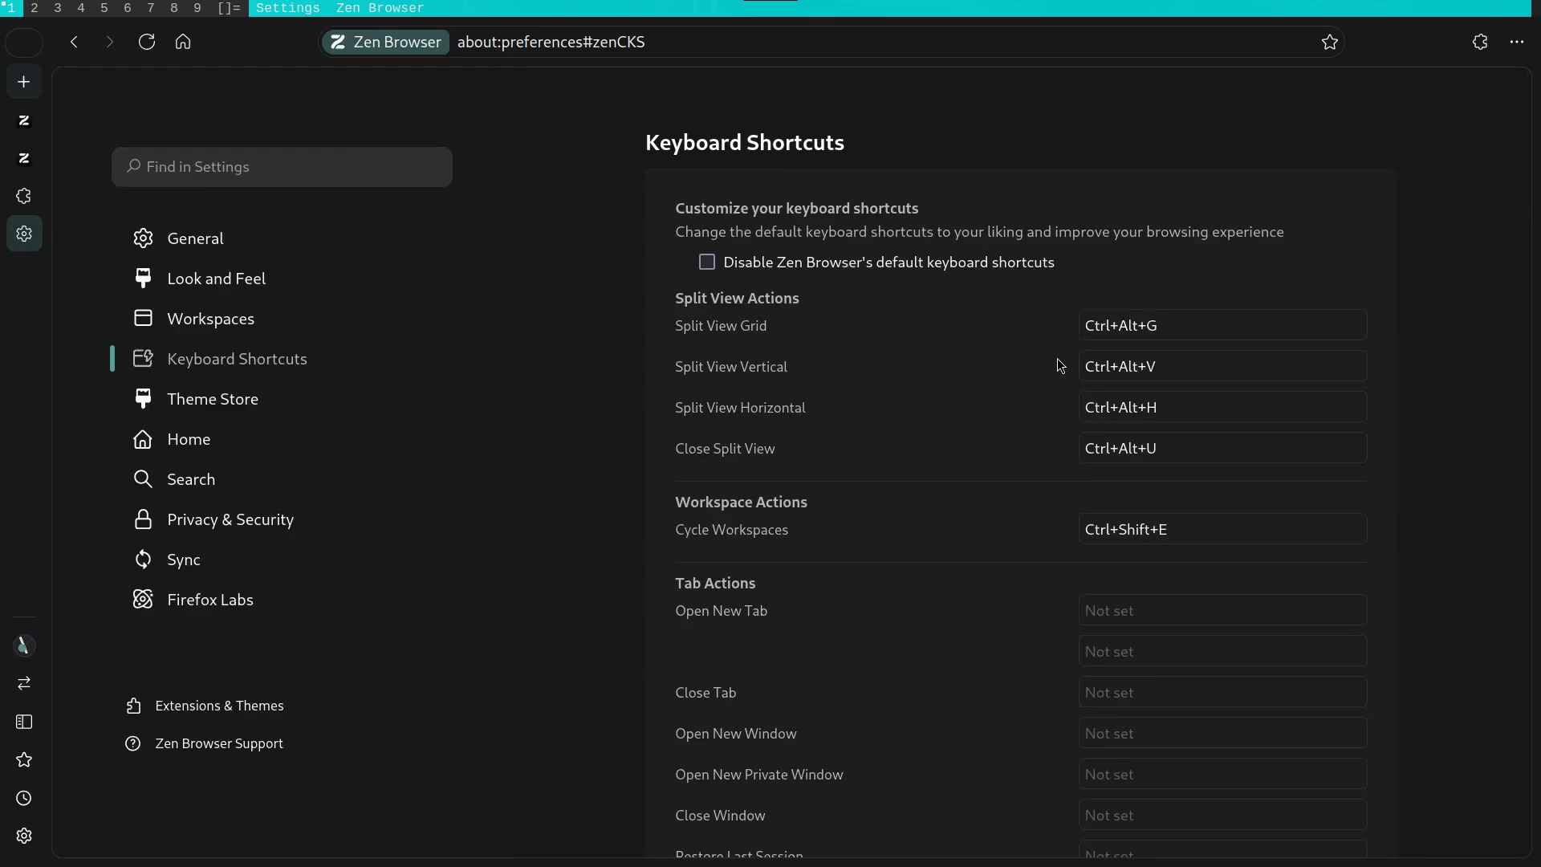
key("ctrl+alt+v")
right_click(1061, 366)
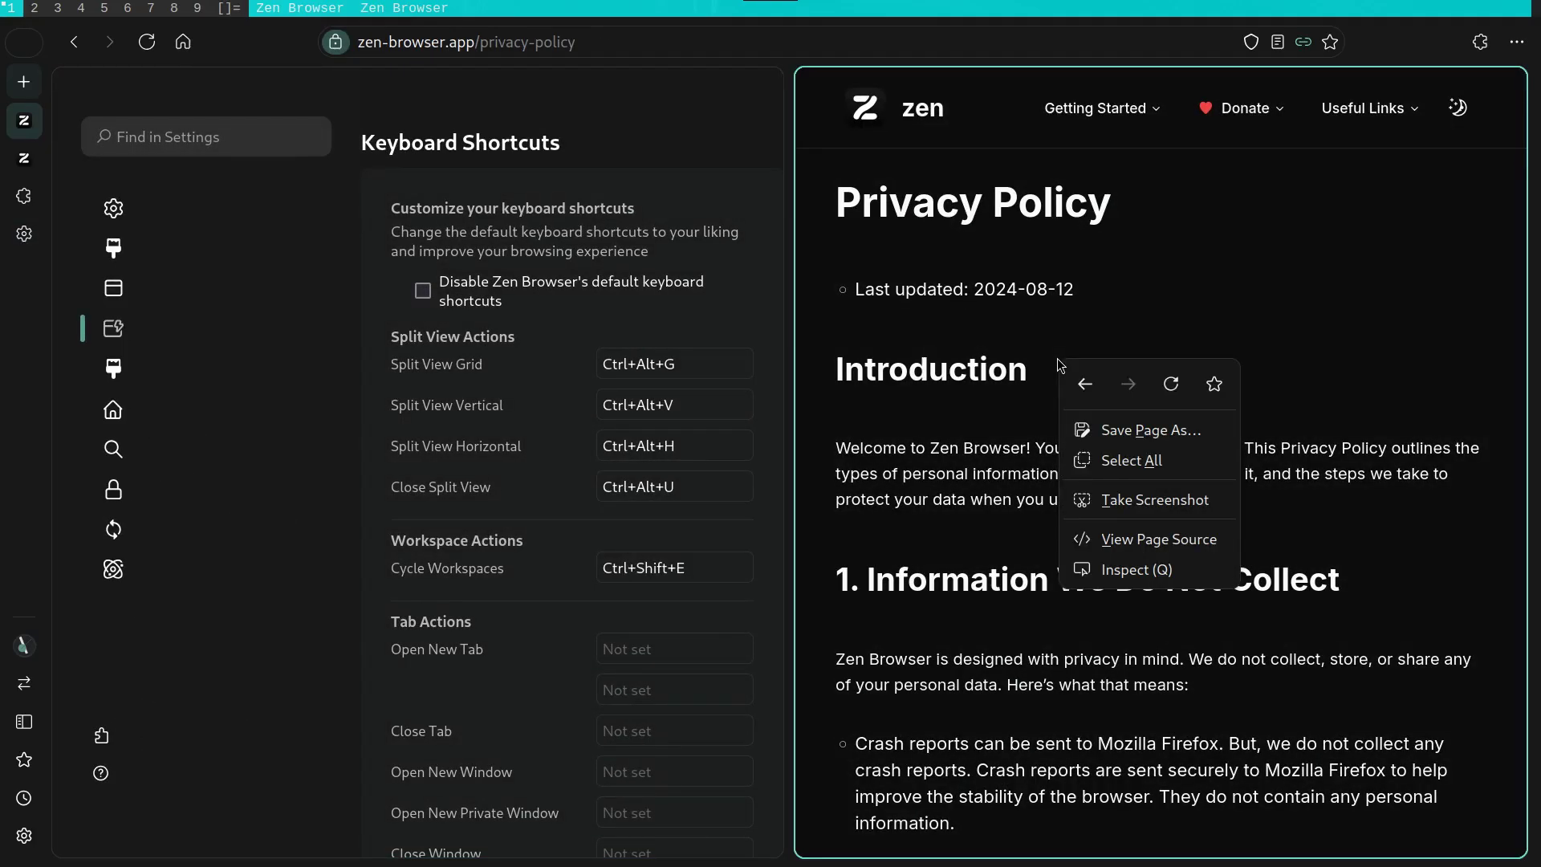
left_click(1005, 438)
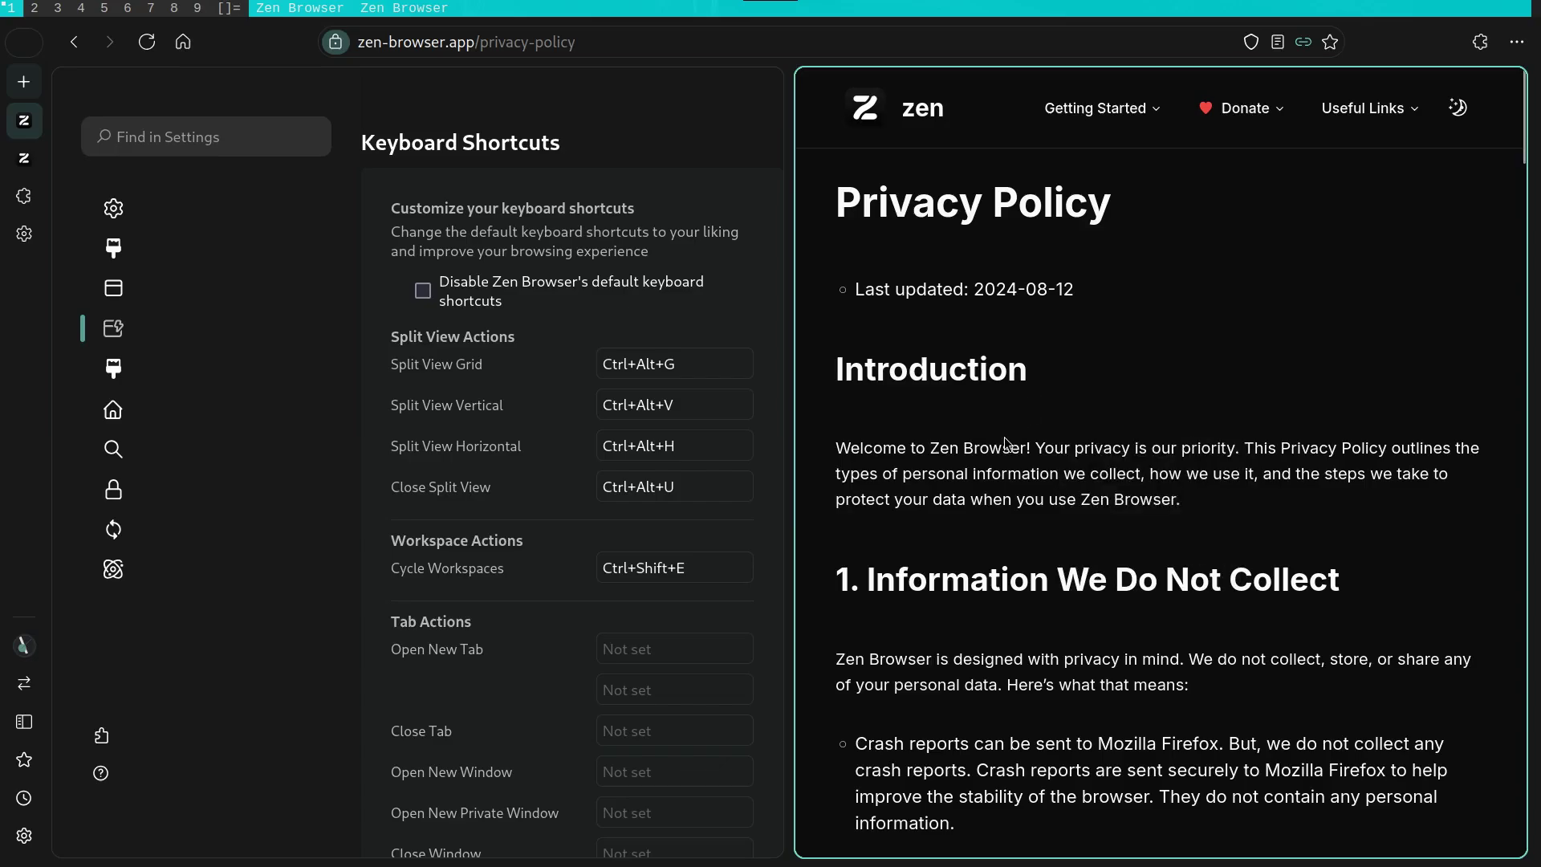
key("ctrl+alt+u")
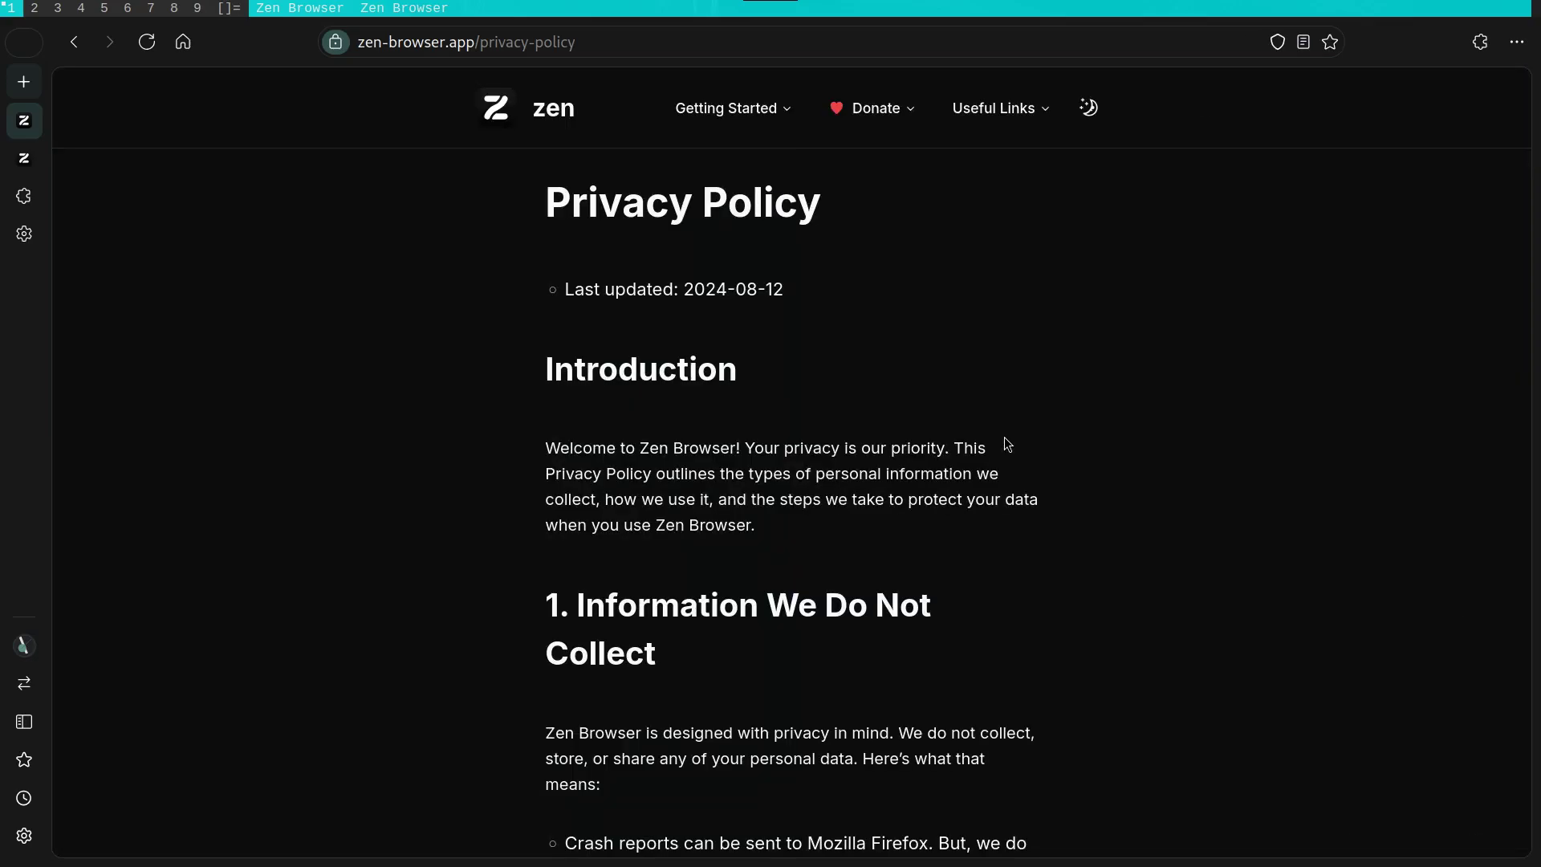
Step: Split the Privacy Policy into two panes, restore a single page, and return to settings
key("ctrl+alt+v")
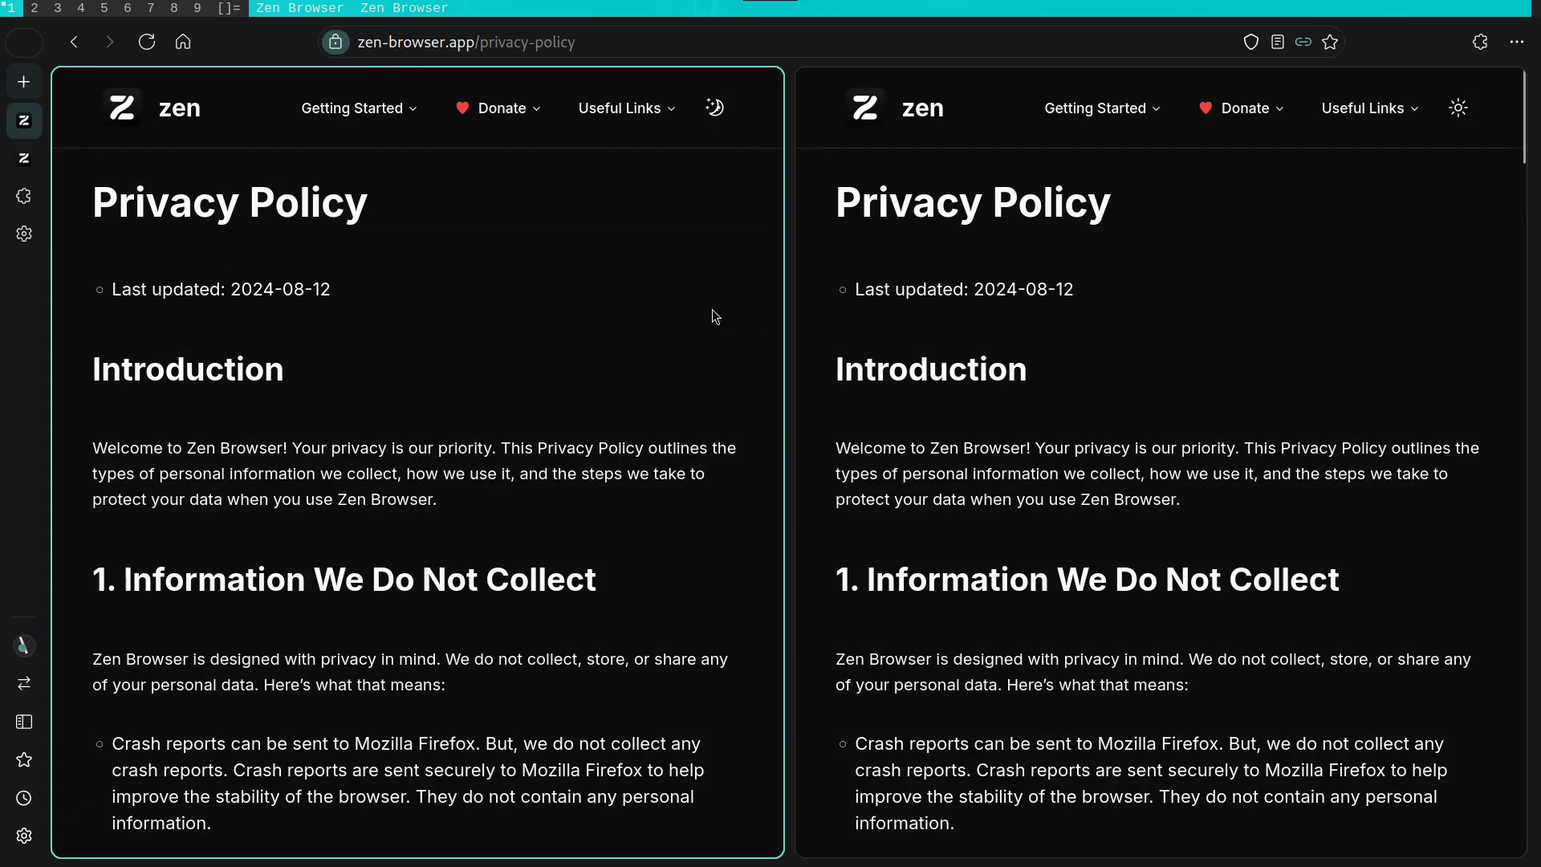
key("ctrl+alt+v")
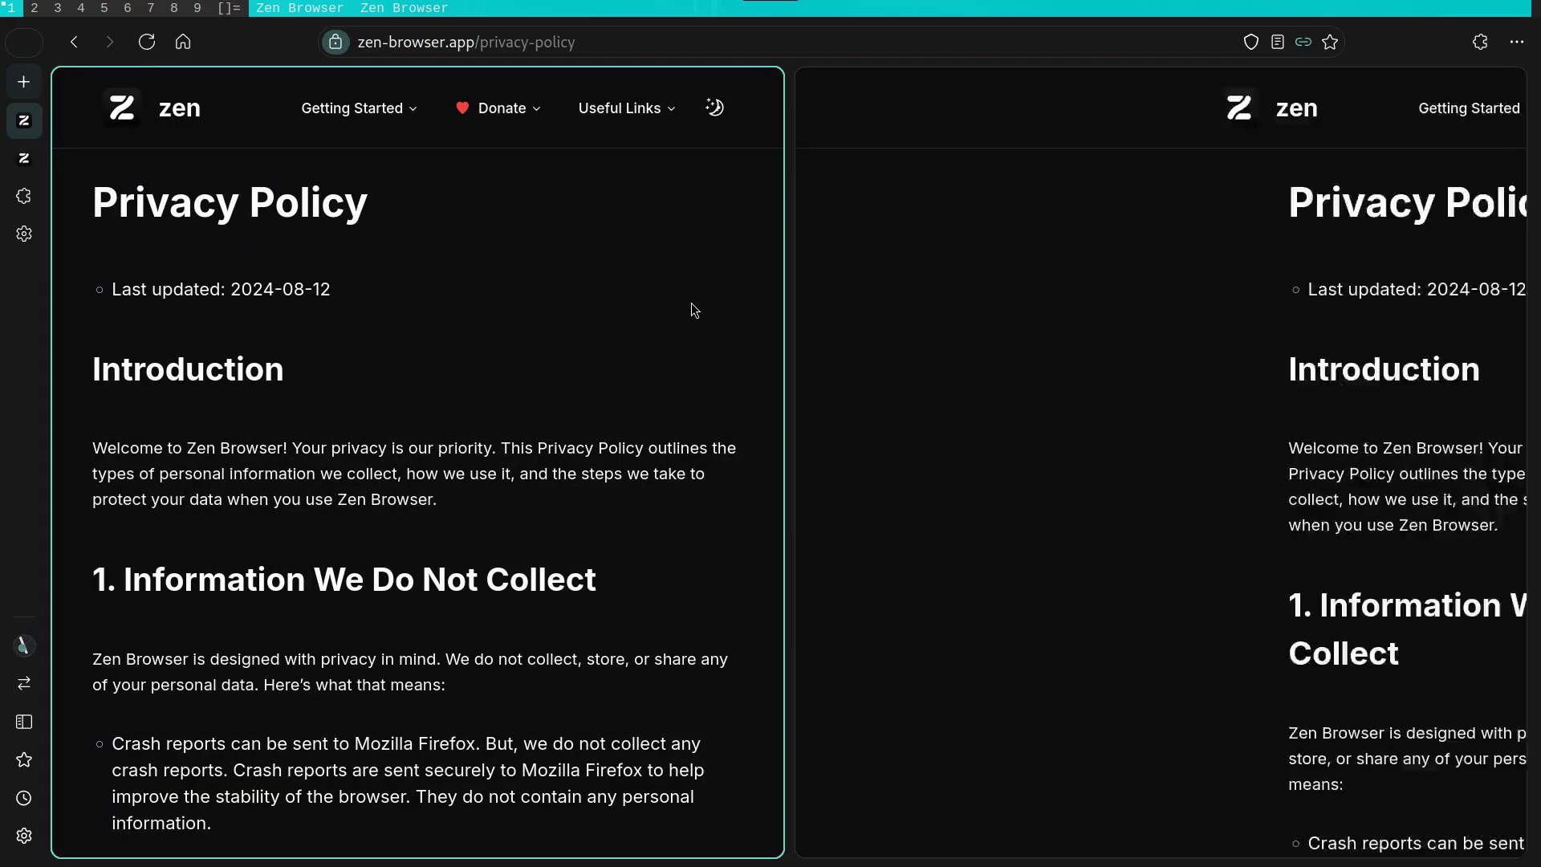
left_click(24, 234)
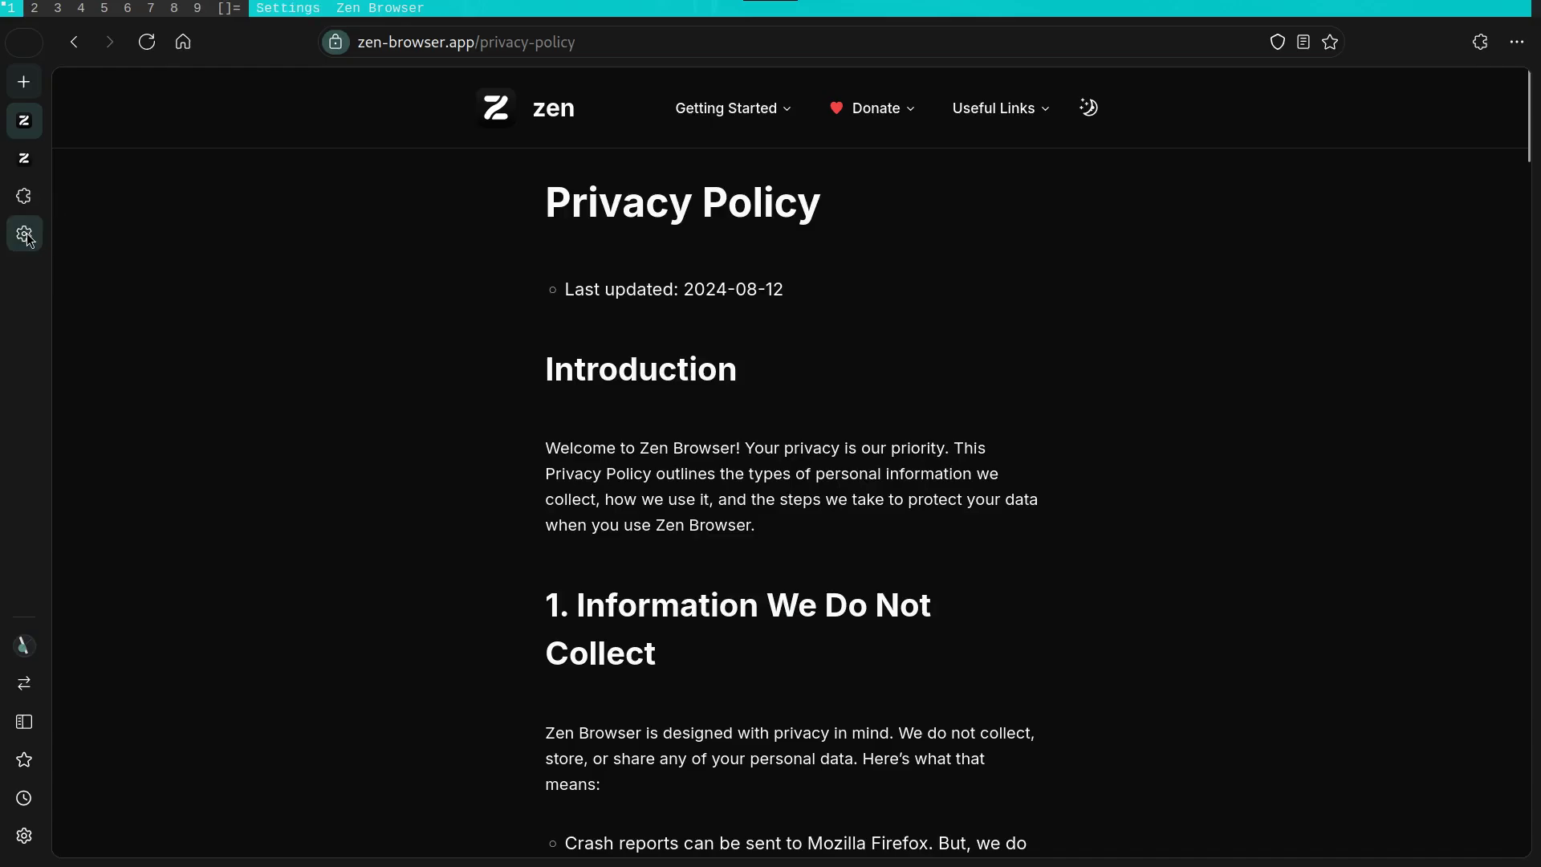
Step: Set new tabs to open a Blank Page
left_click(1044, 291)
left_click(1044, 372)
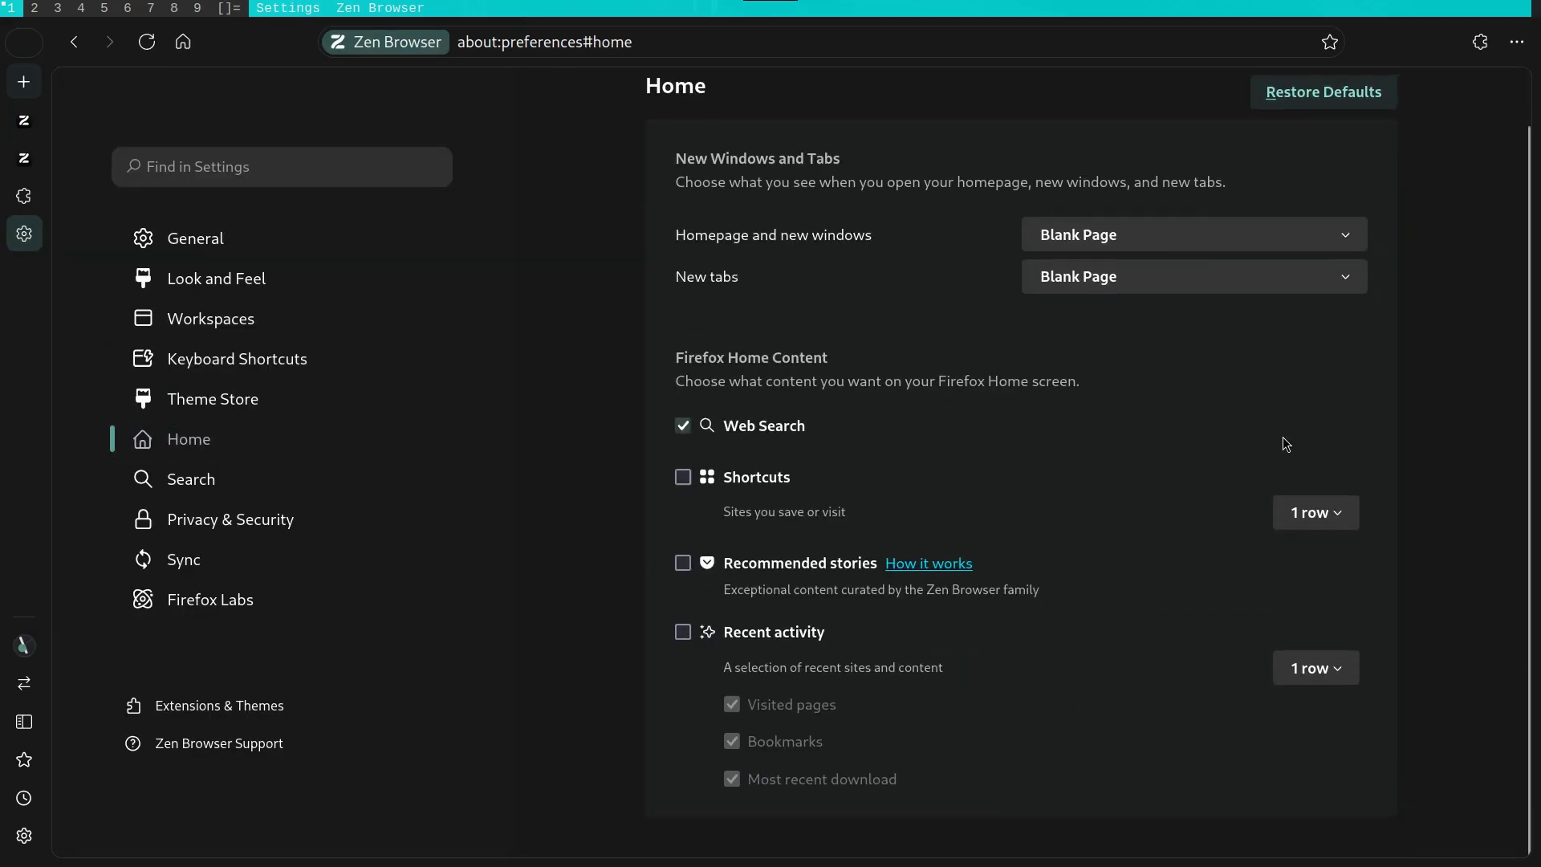
left_click(1071, 337)
left_click(1075, 388)
Step: Browse the Search, Privacy & Security, Sync and Firefox Labs sections, ending on Theme Store
left_click(191, 479)
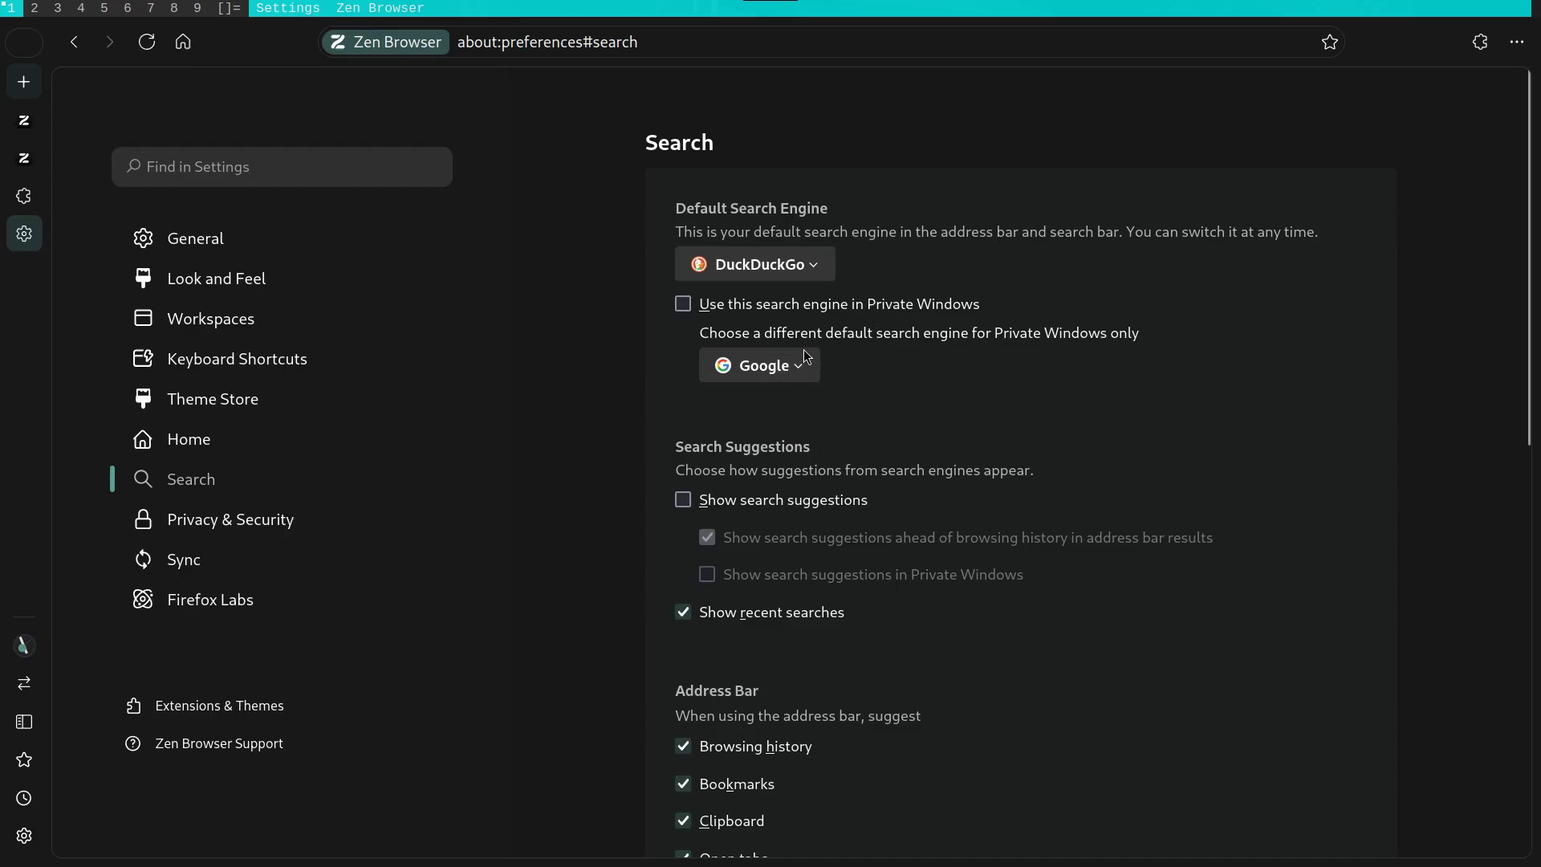
scroll(827, 377, "down", 10)
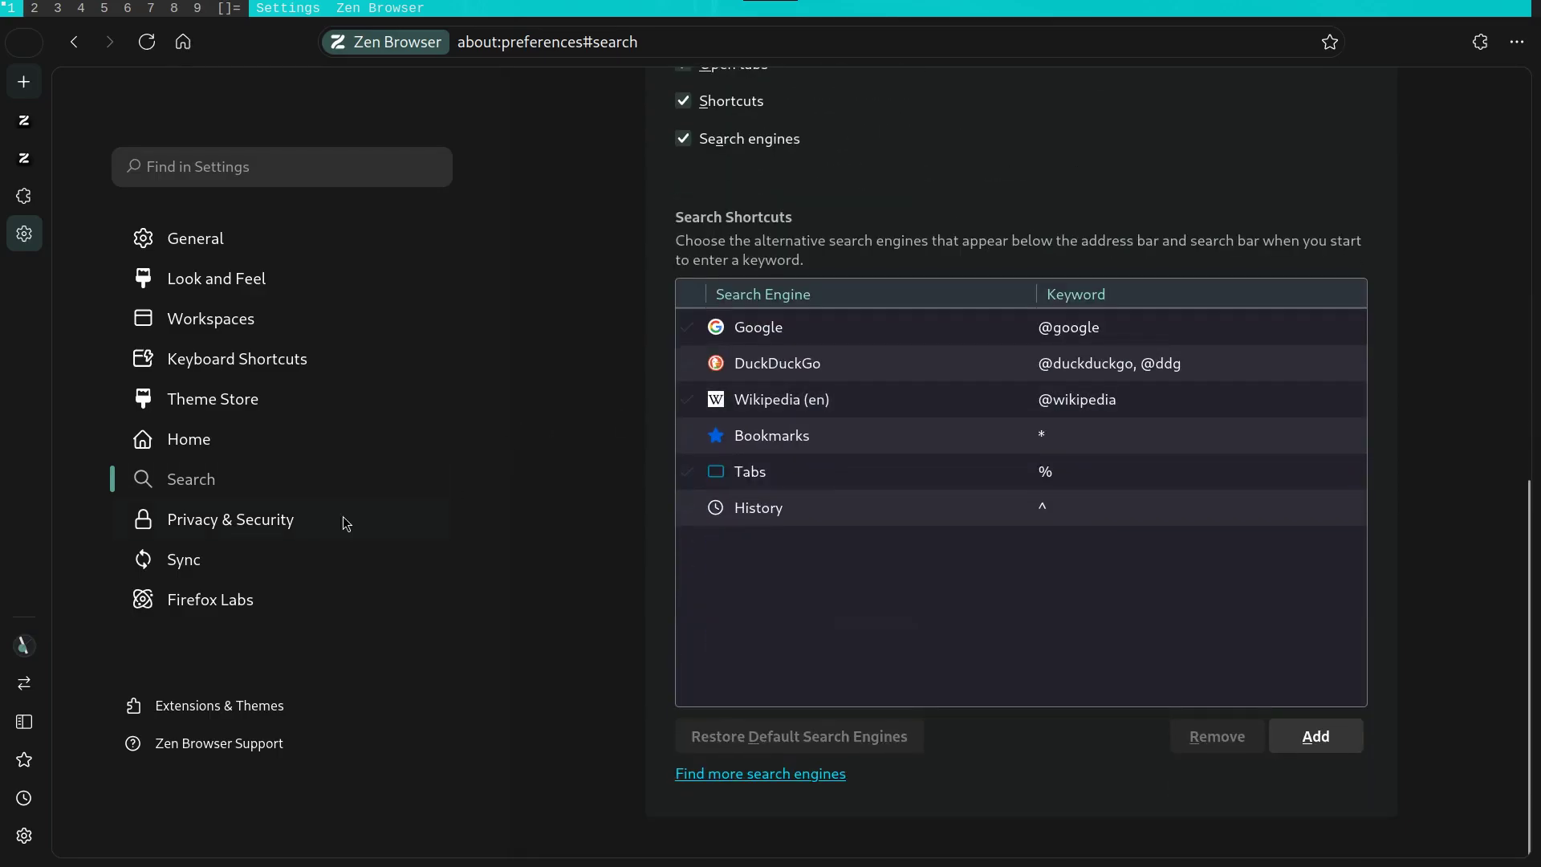
left_click(305, 522)
scroll(767, 363, "down", 3)
scroll(840, 551, "down", 15)
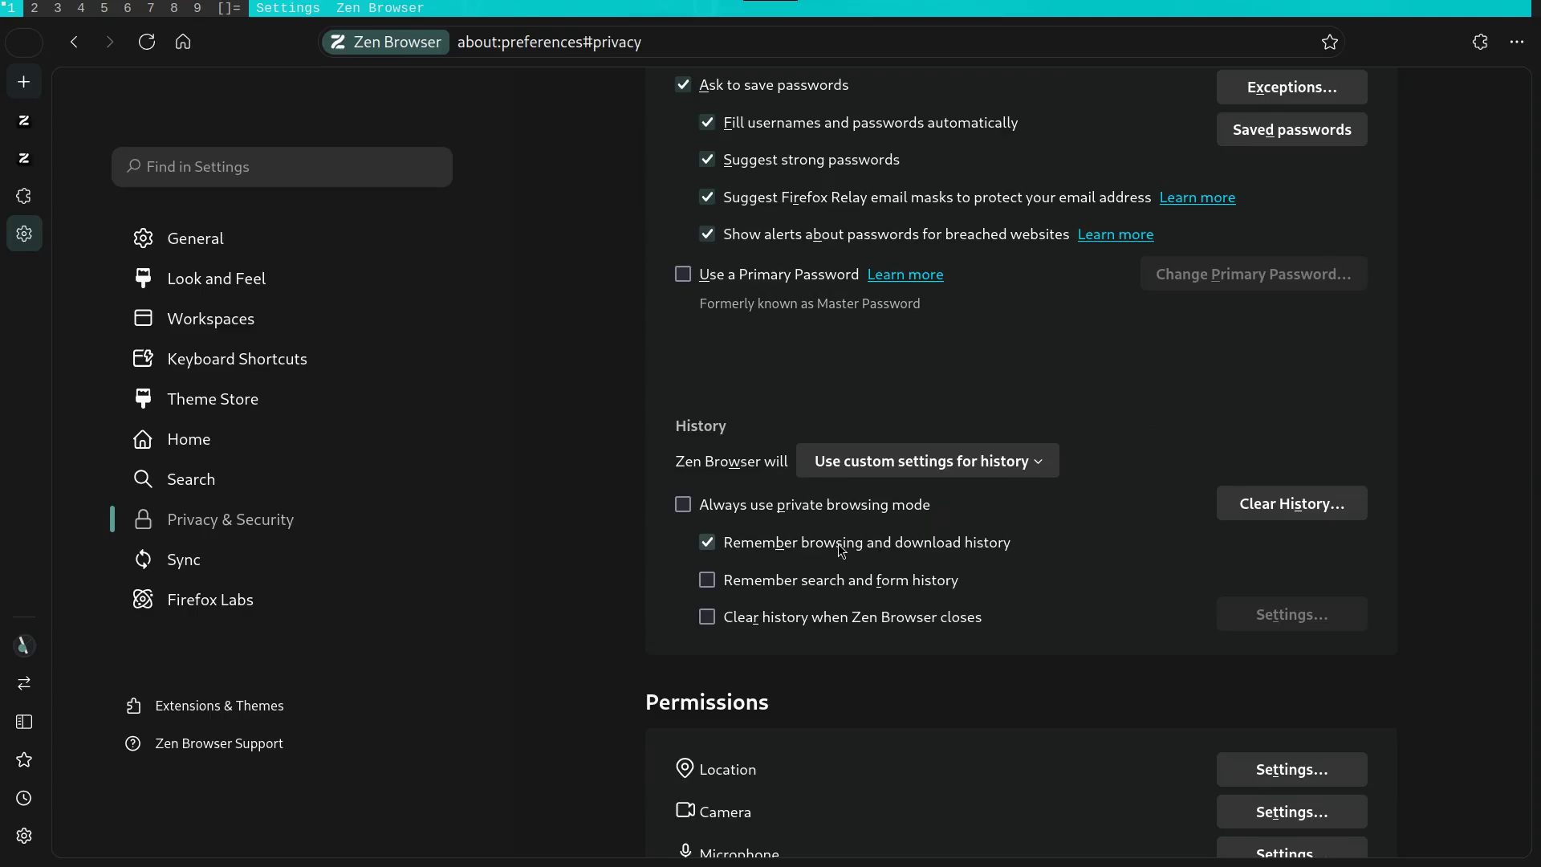
scroll(840, 551, "down", 20)
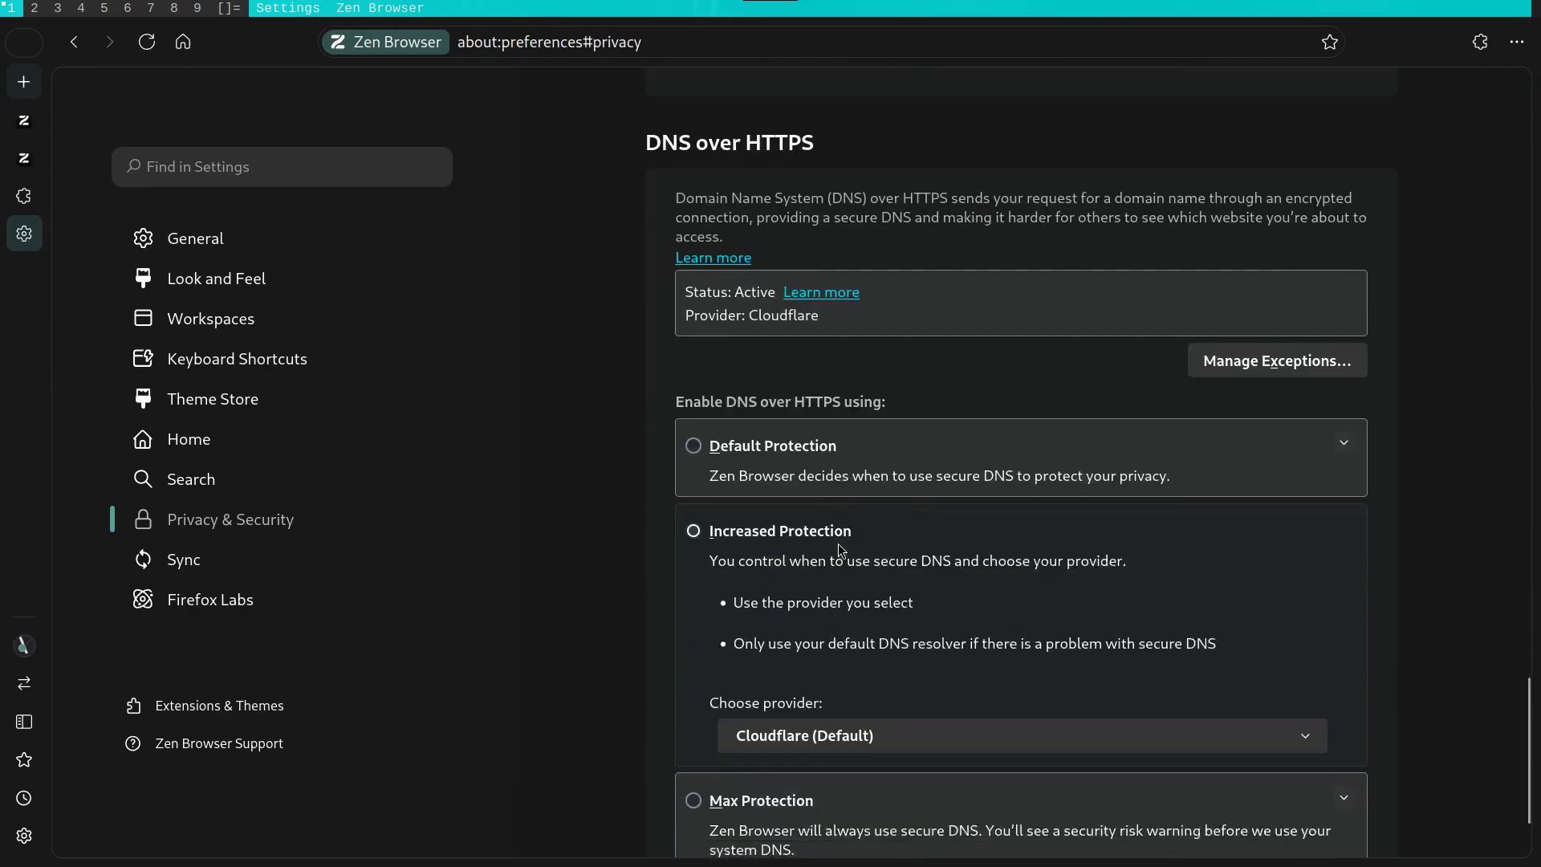
scroll(840, 551, "down", 4)
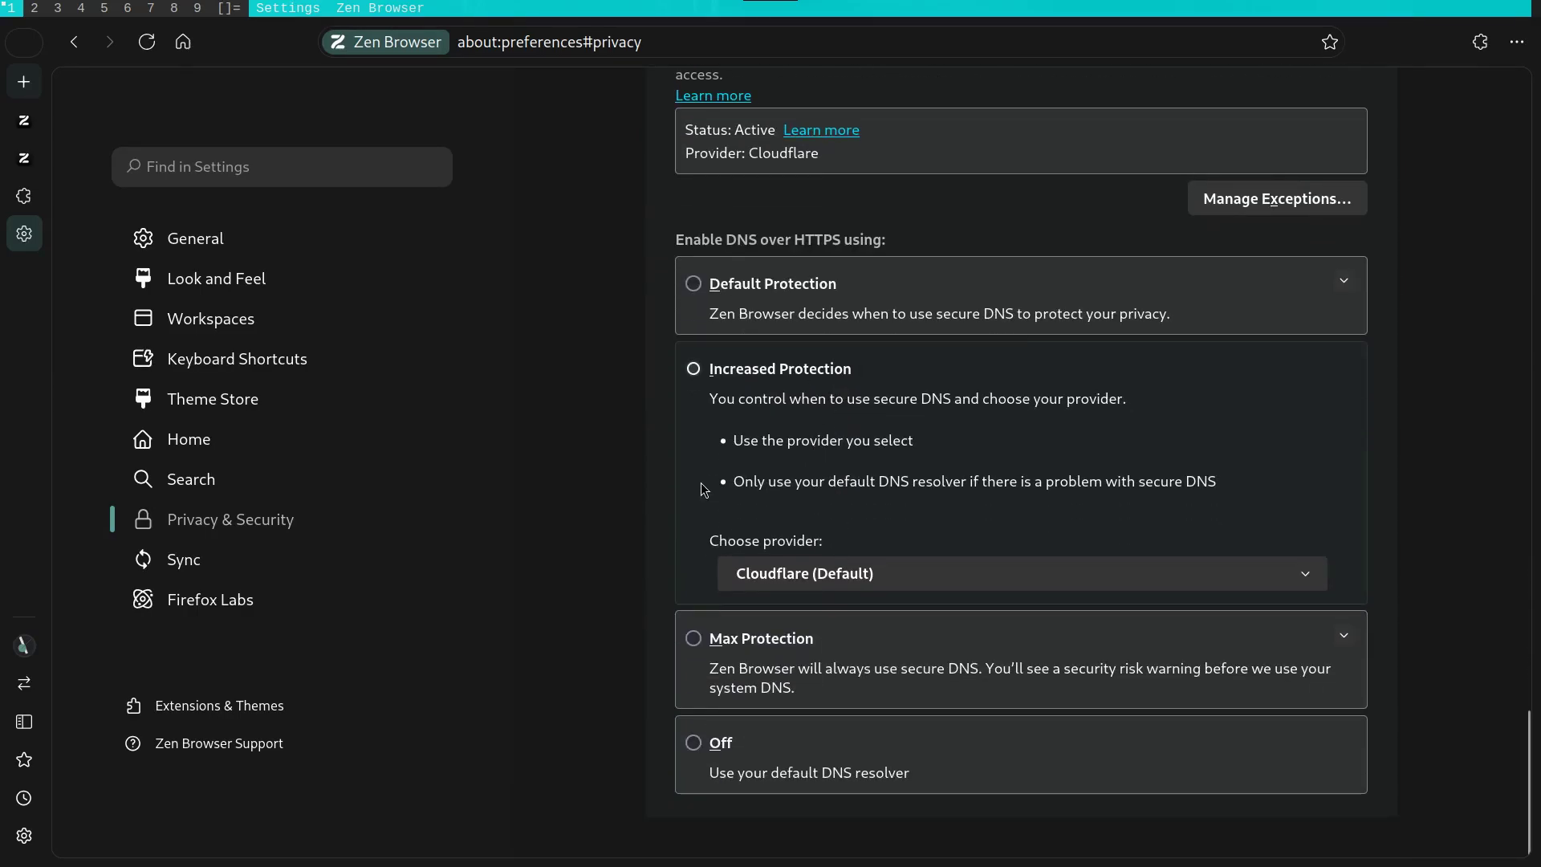
left_click(305, 559)
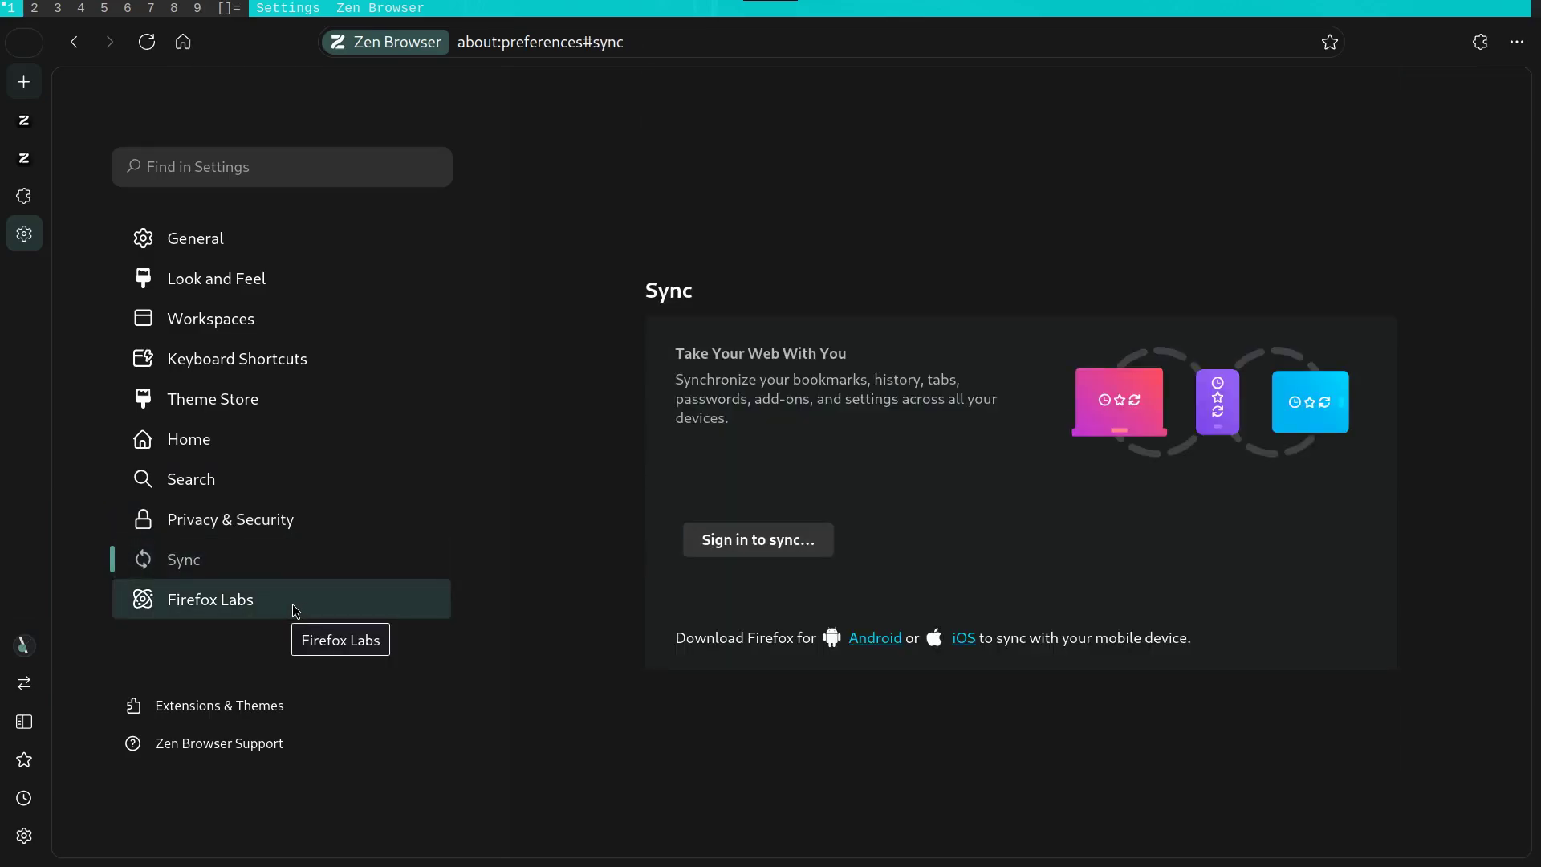
left_click(294, 609)
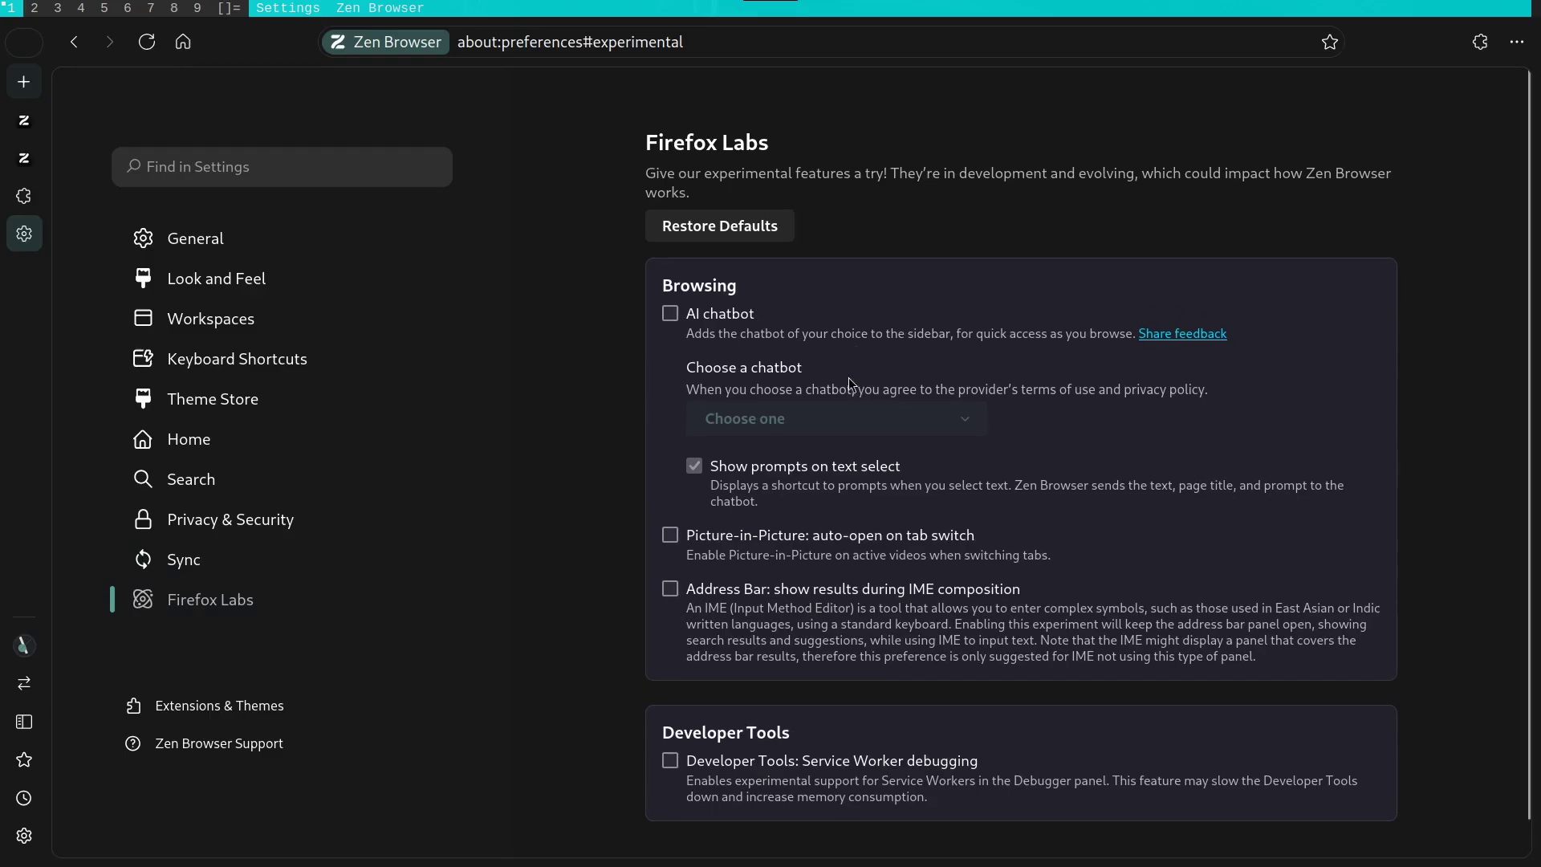
left_click(292, 702)
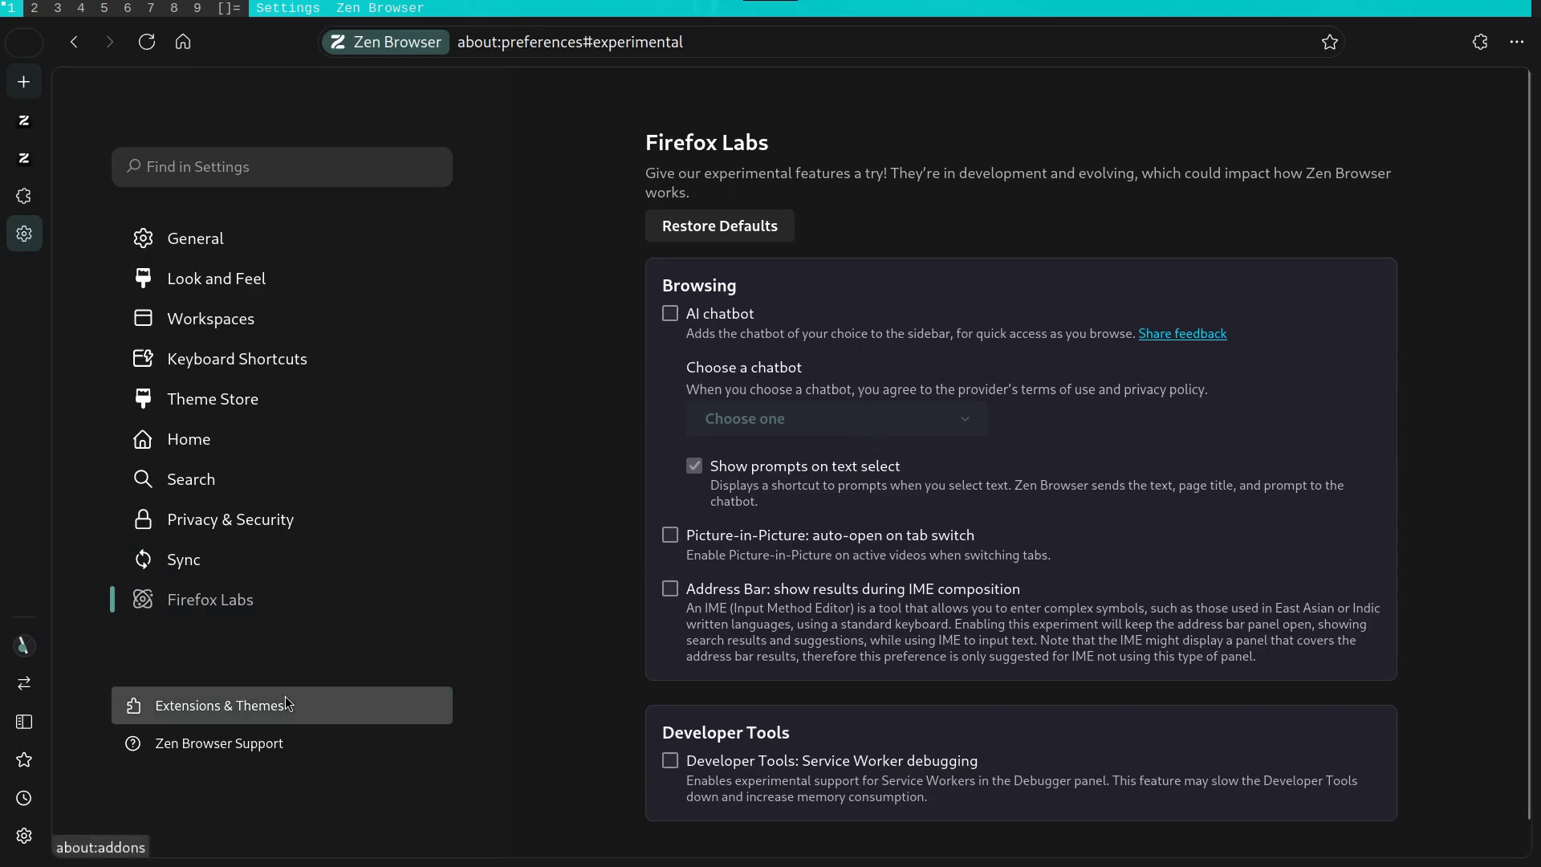
left_click(191, 384)
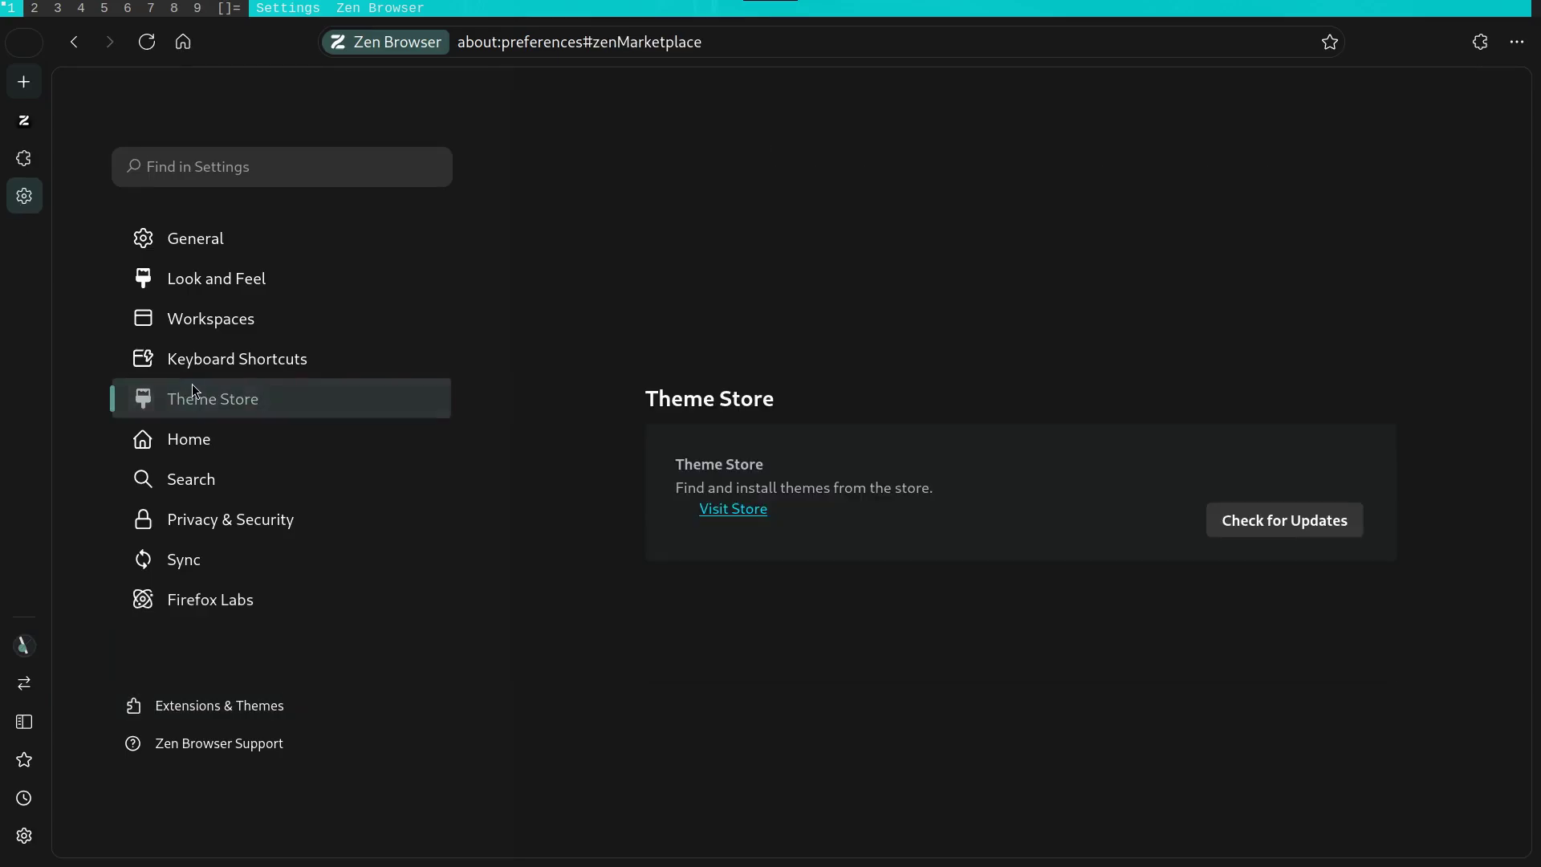
Step: Visit zen-browser.app/themes and scroll past Solarized, Super Sleek UI and Vesper Dark to Private Mode Highlighting
left_click(721, 507)
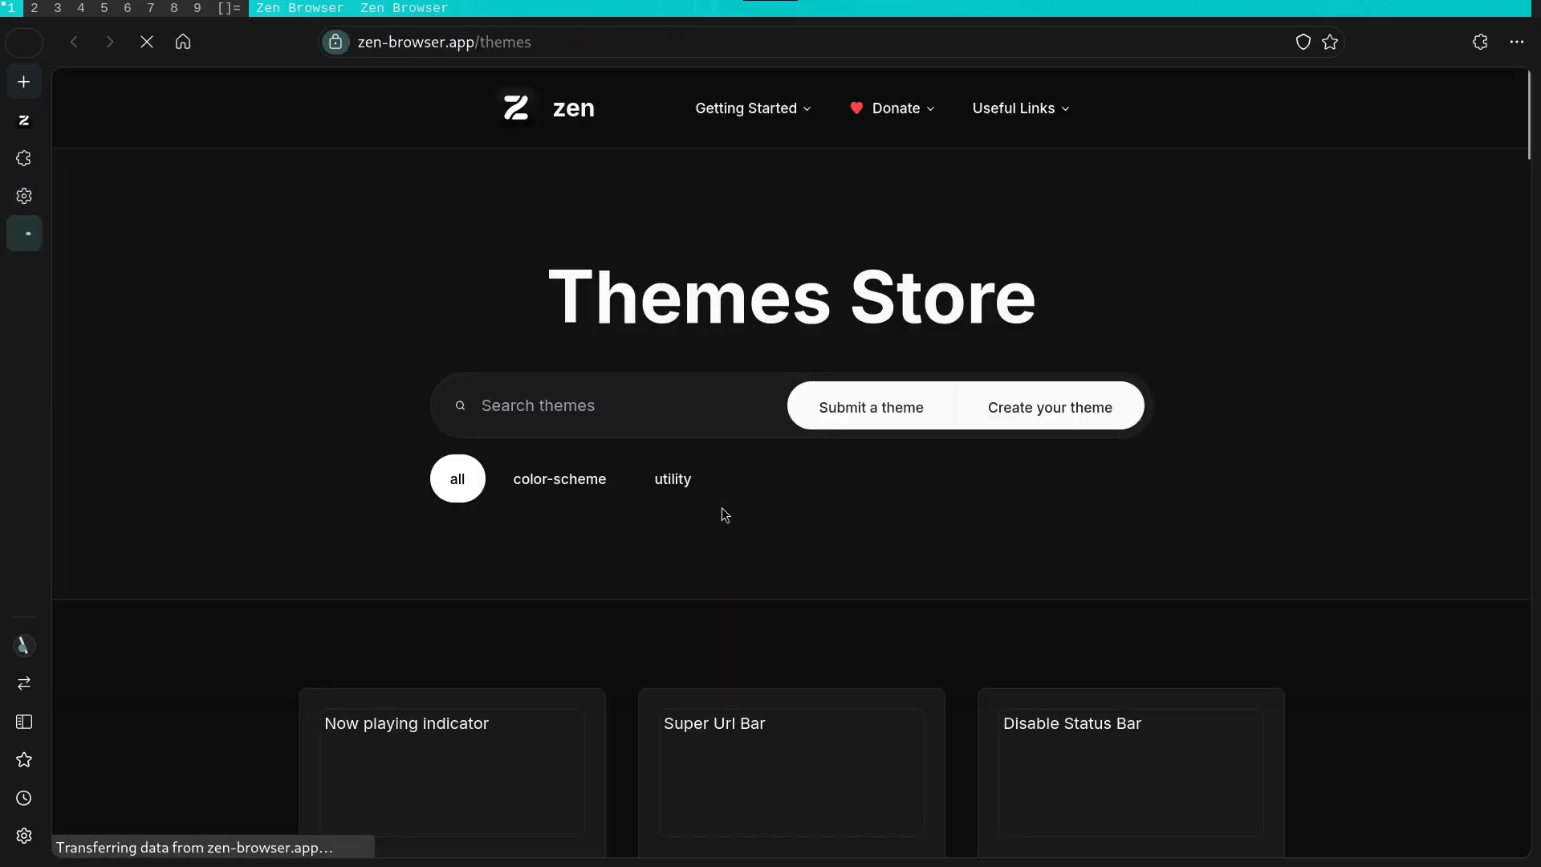
scroll(725, 514, "down", 6)
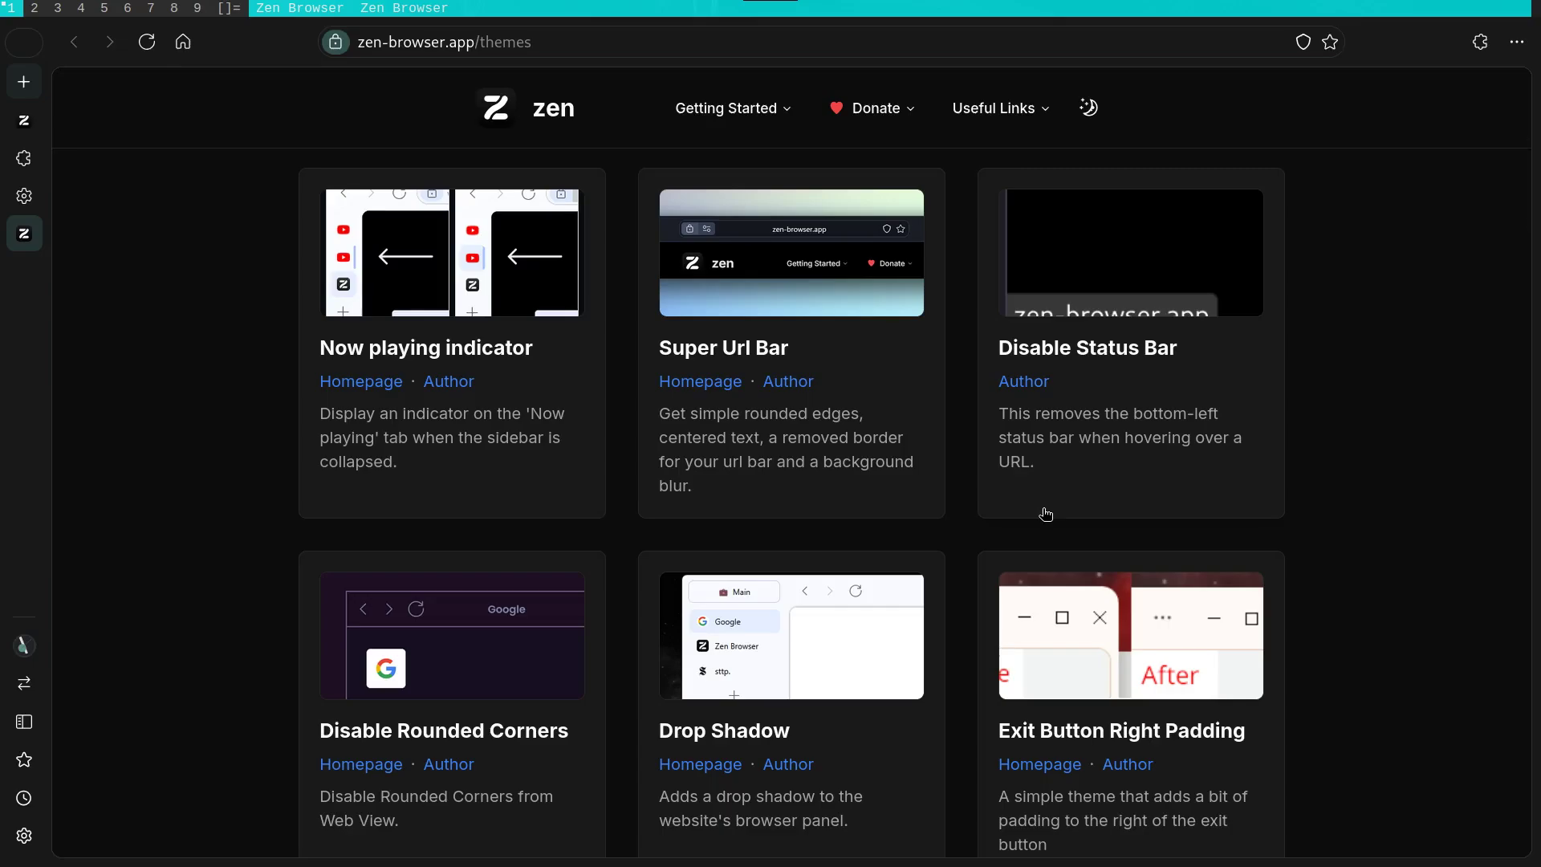
scroll(1110, 594, "down", 8)
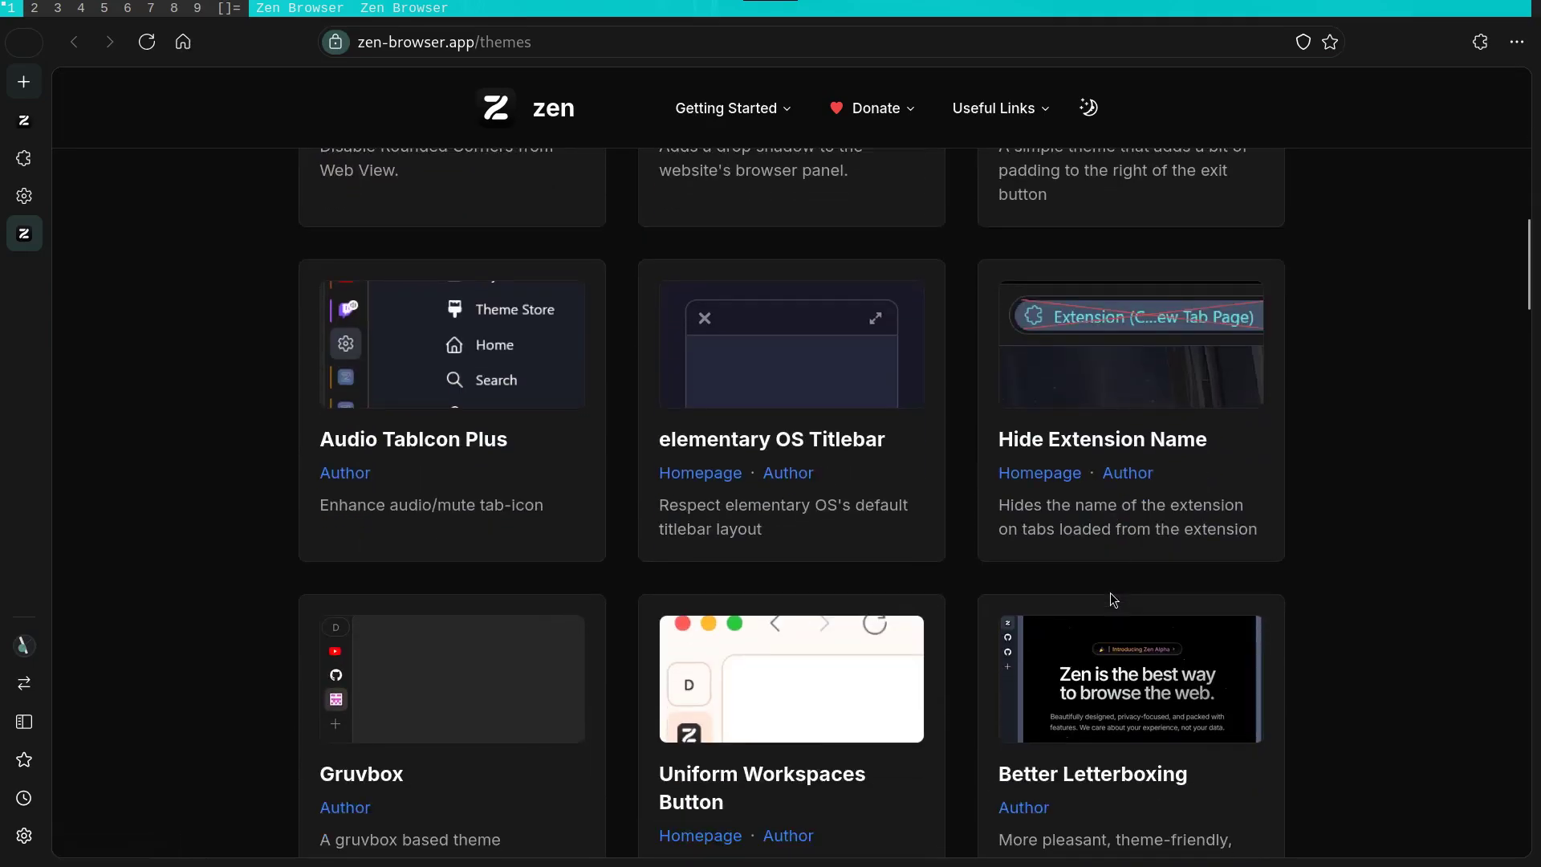
scroll(1110, 592, "down", 15)
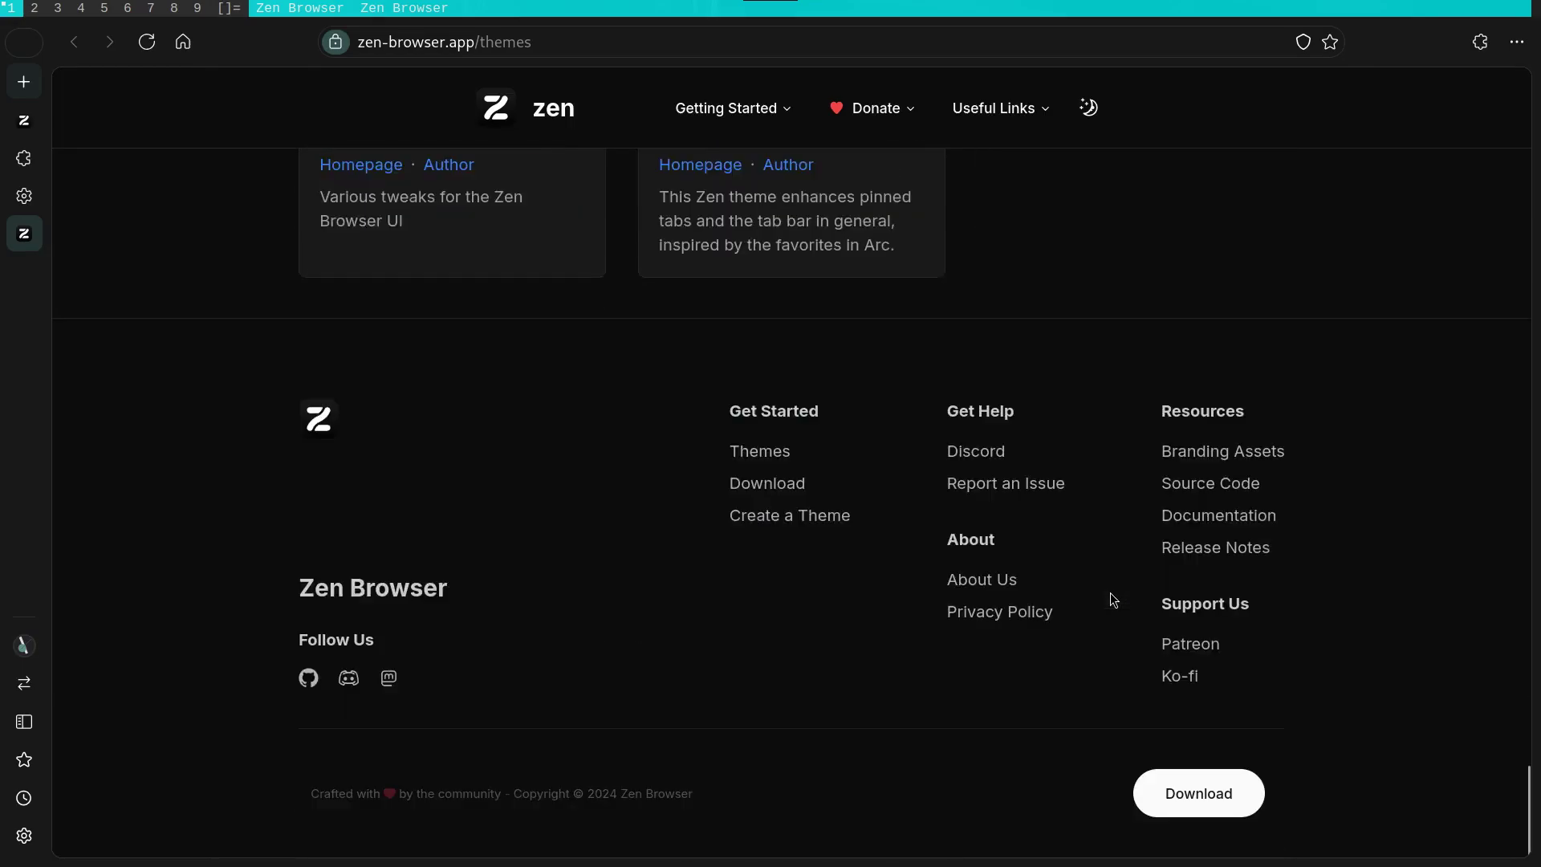
scroll(1110, 592, "up", 20)
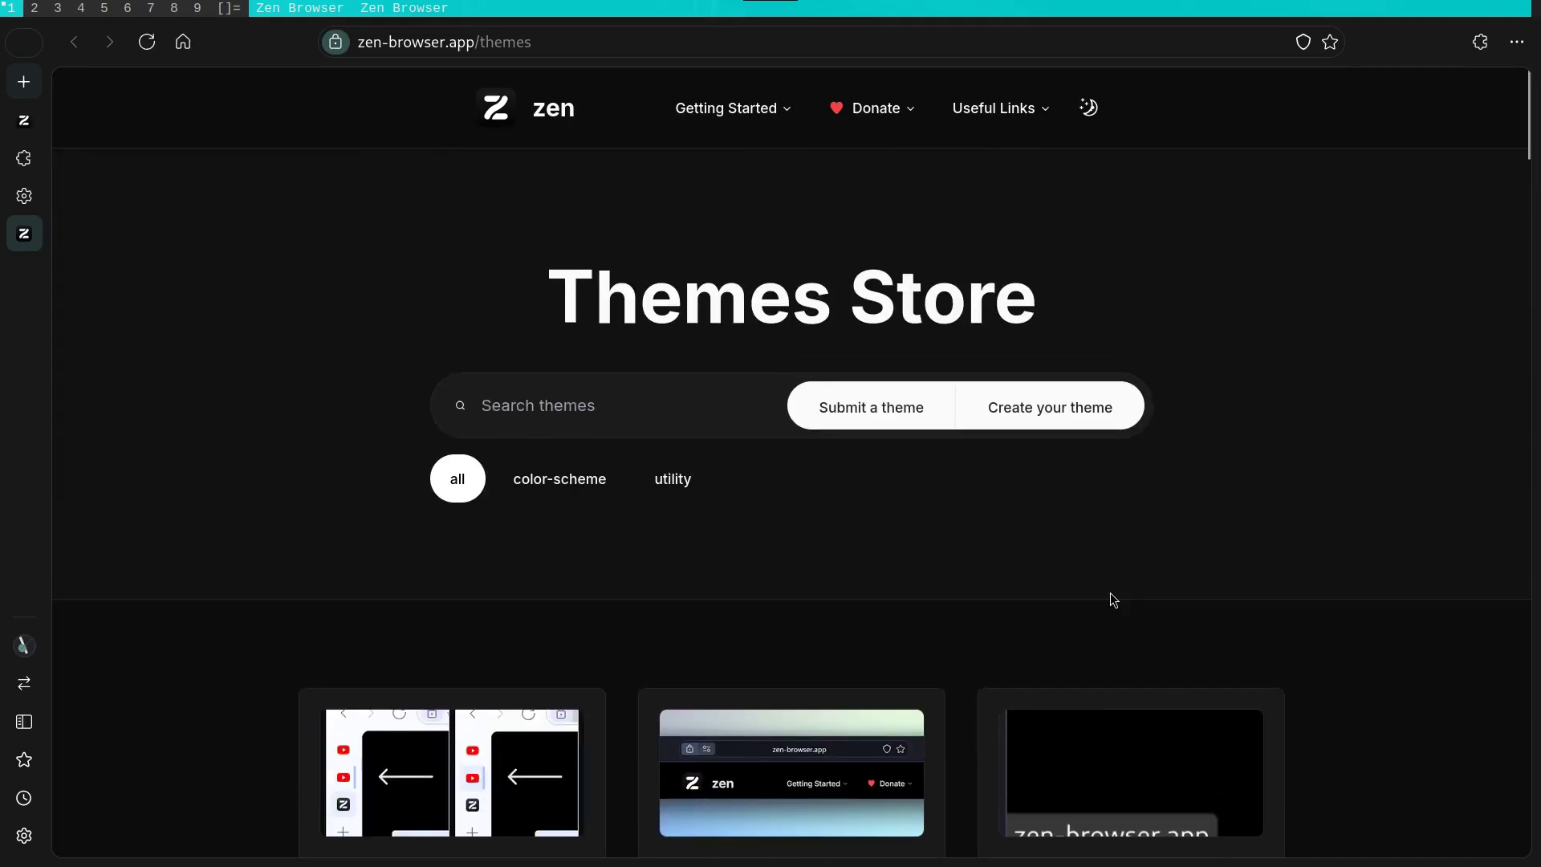
scroll(1074, 598, "down", 6)
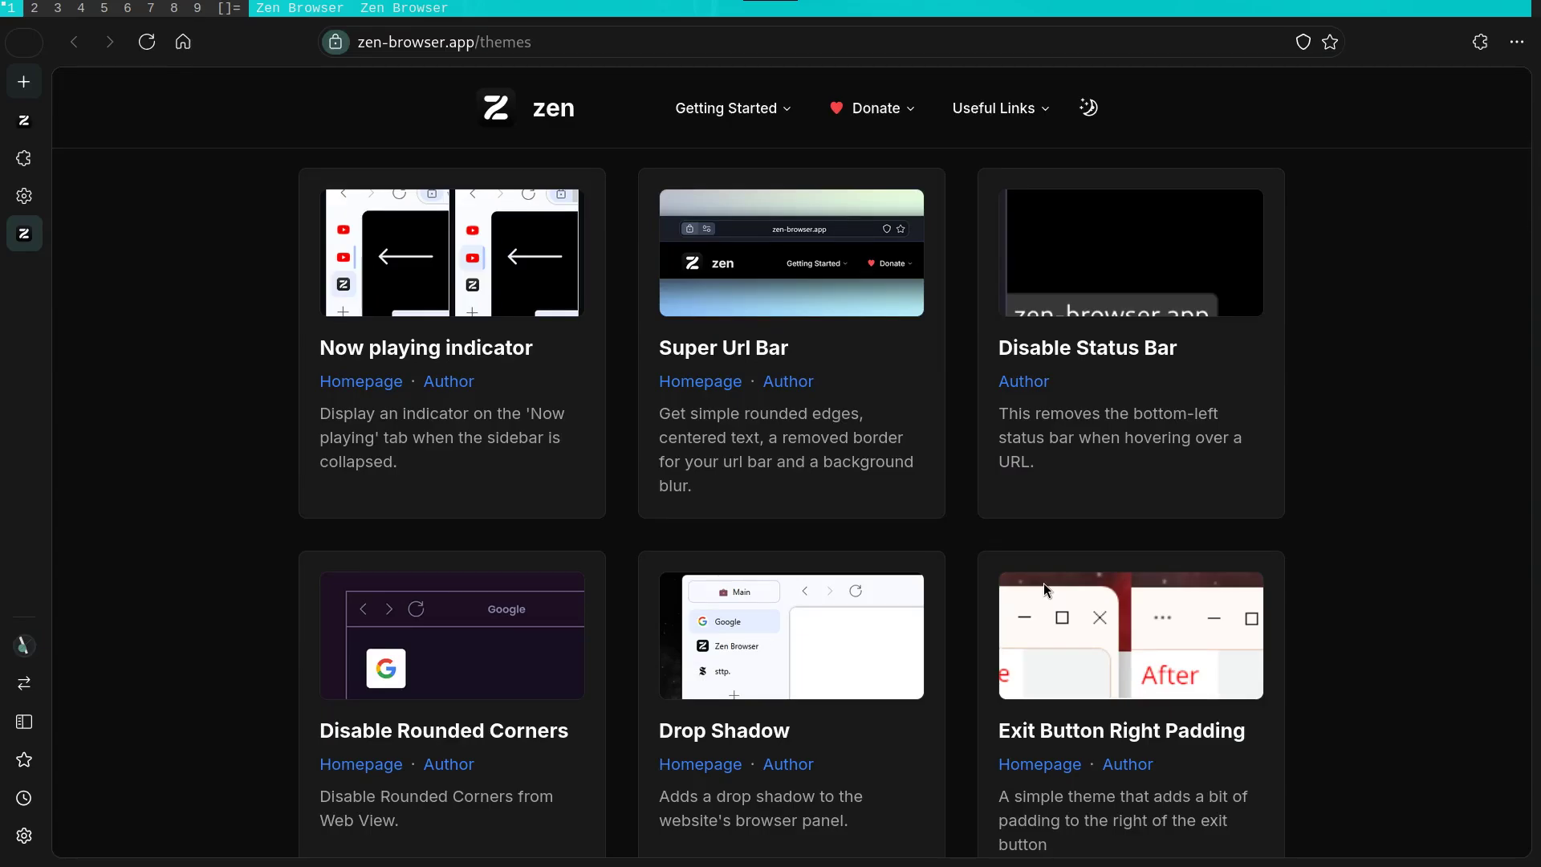
scroll(1044, 583, "down", 3)
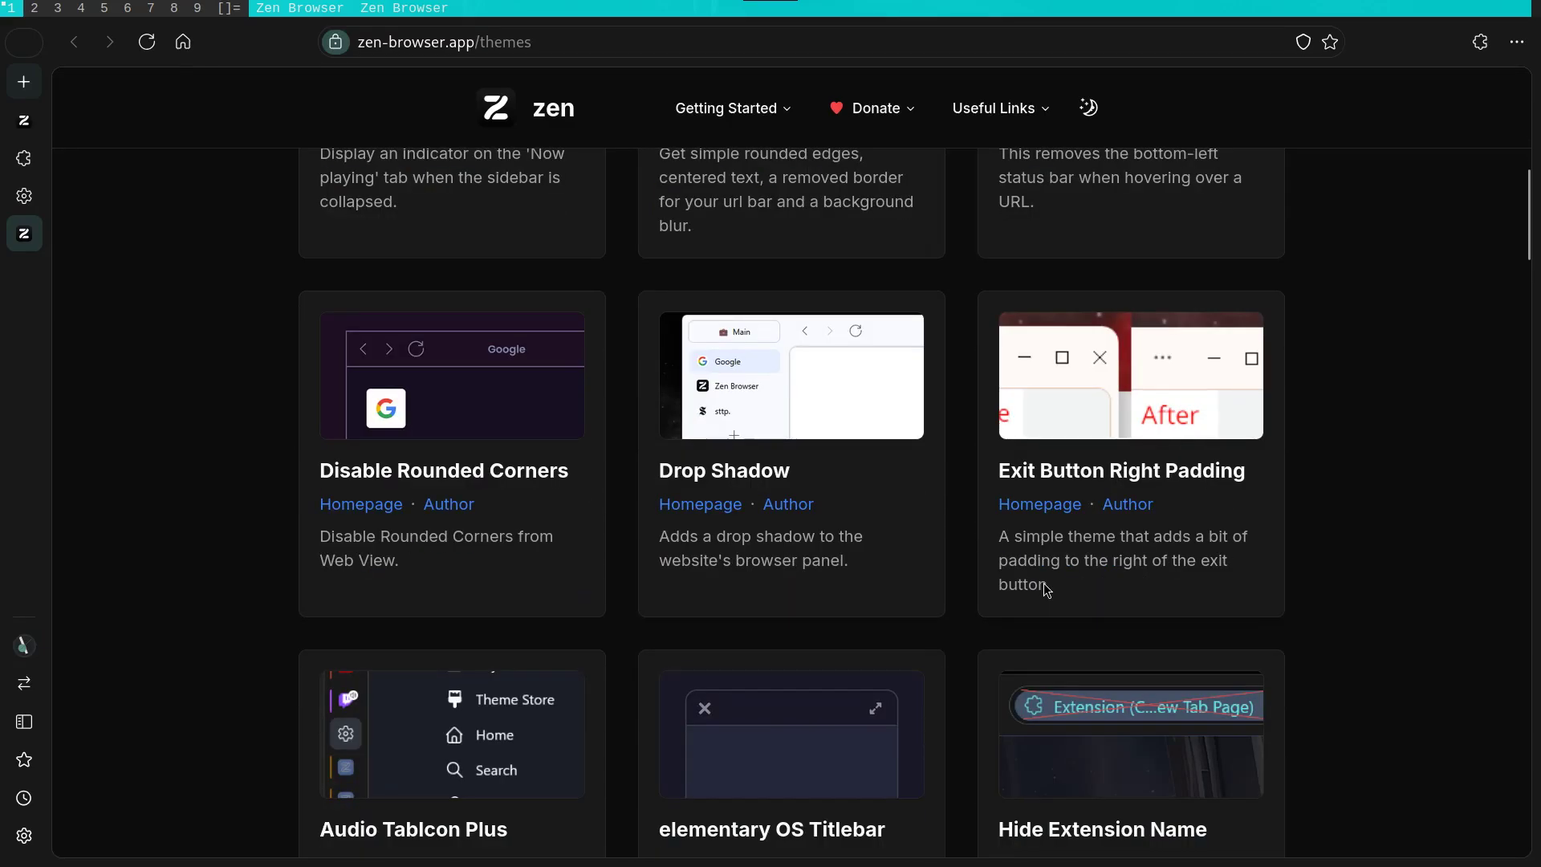
scroll(1043, 582, "down", 2)
scroll(1043, 582, "down", 5)
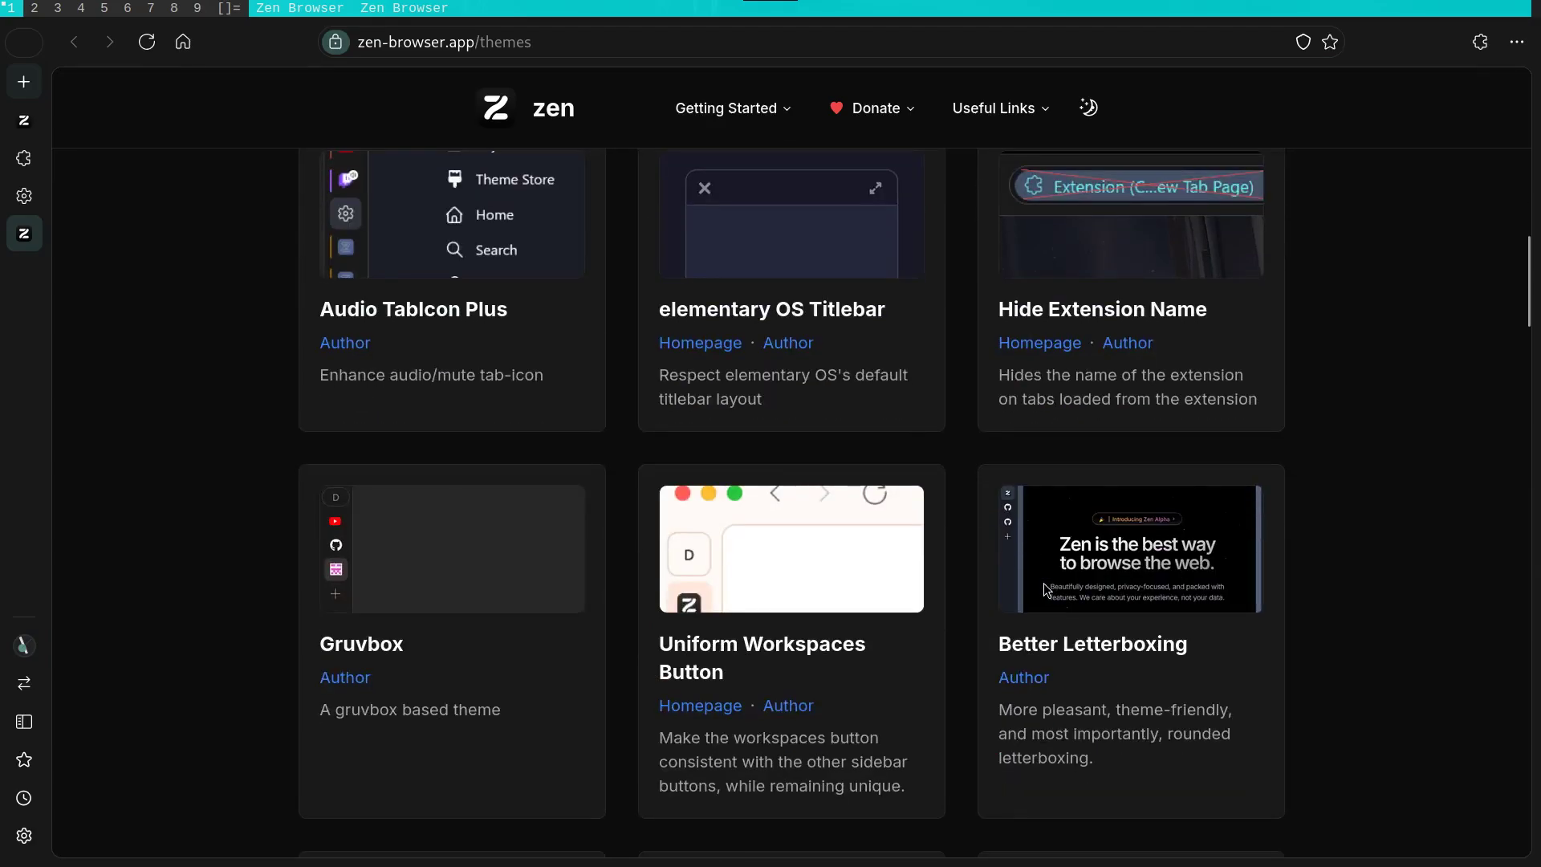
scroll(954, 631, "down", 7)
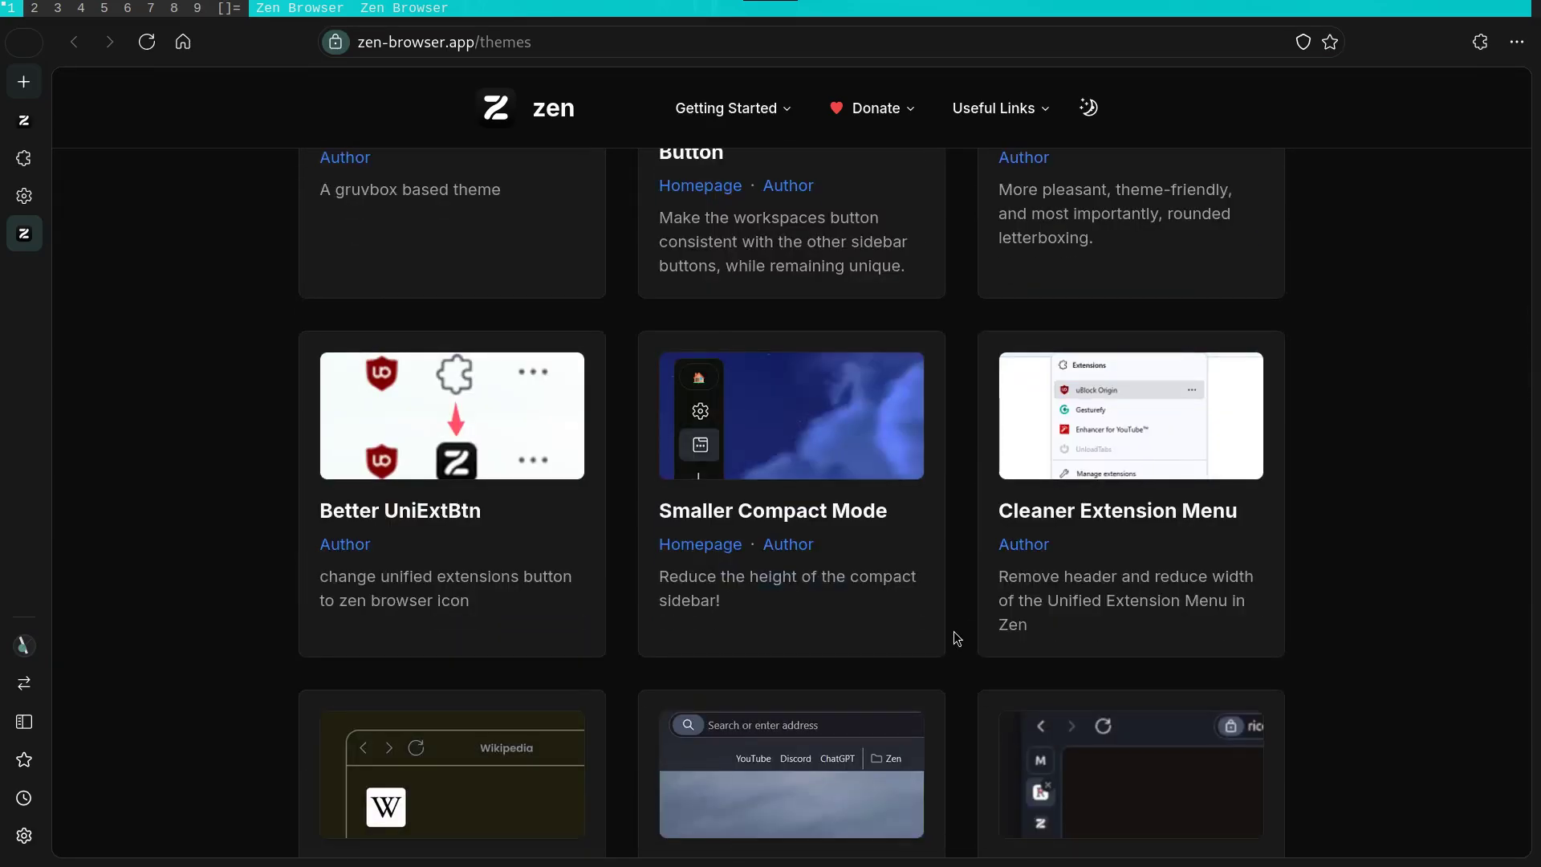
scroll(953, 631, "down", 5)
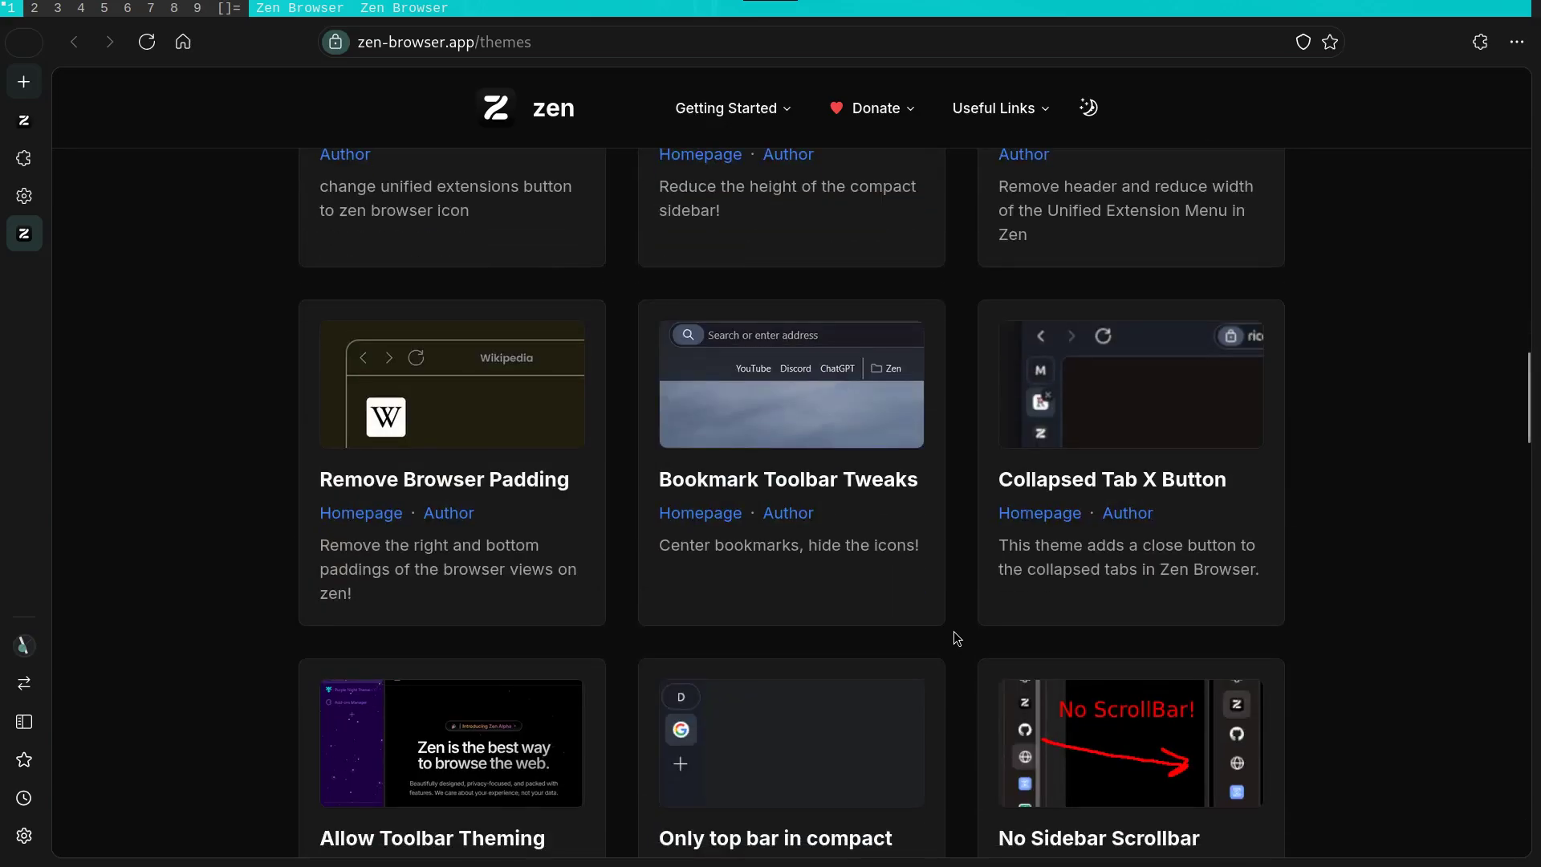
scroll(954, 631, "down", 6)
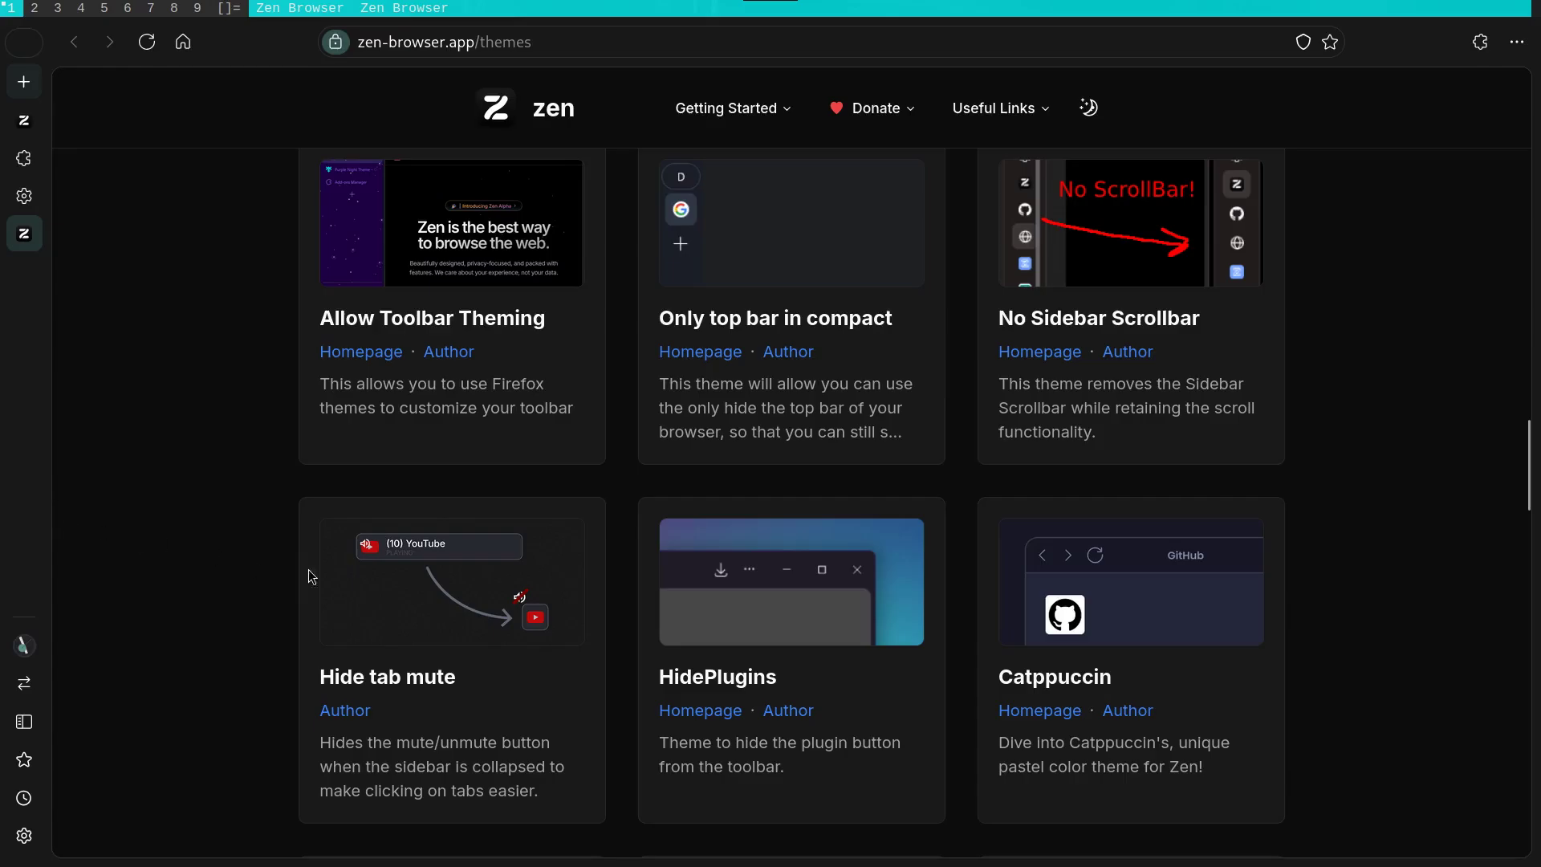
scroll(465, 619, "down", 8)
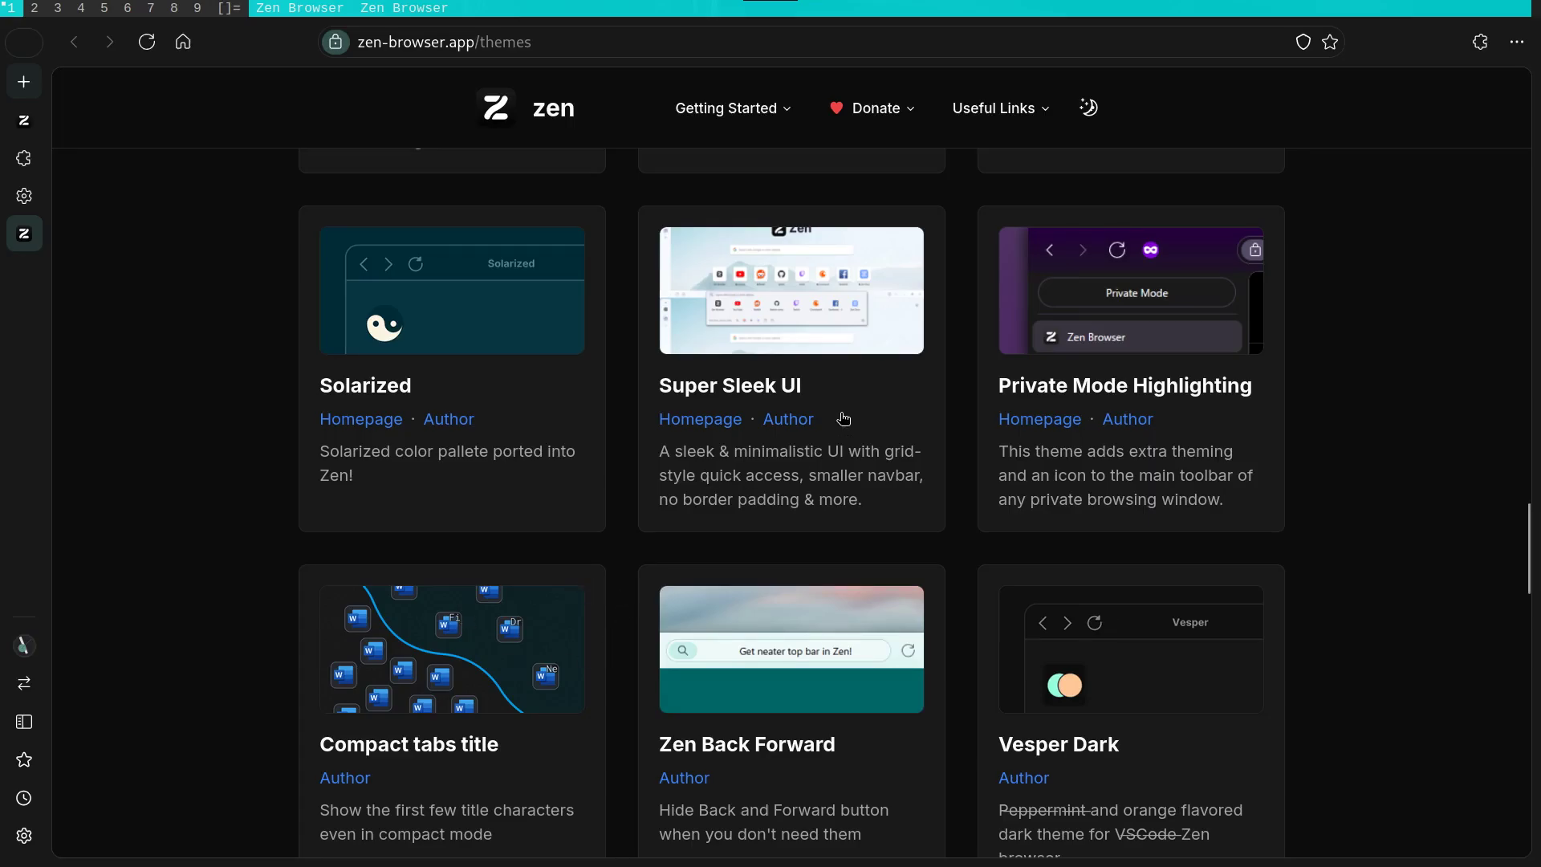
Step: Install the Private Mode Highlighting theme and test it in a private window
left_click(1068, 356)
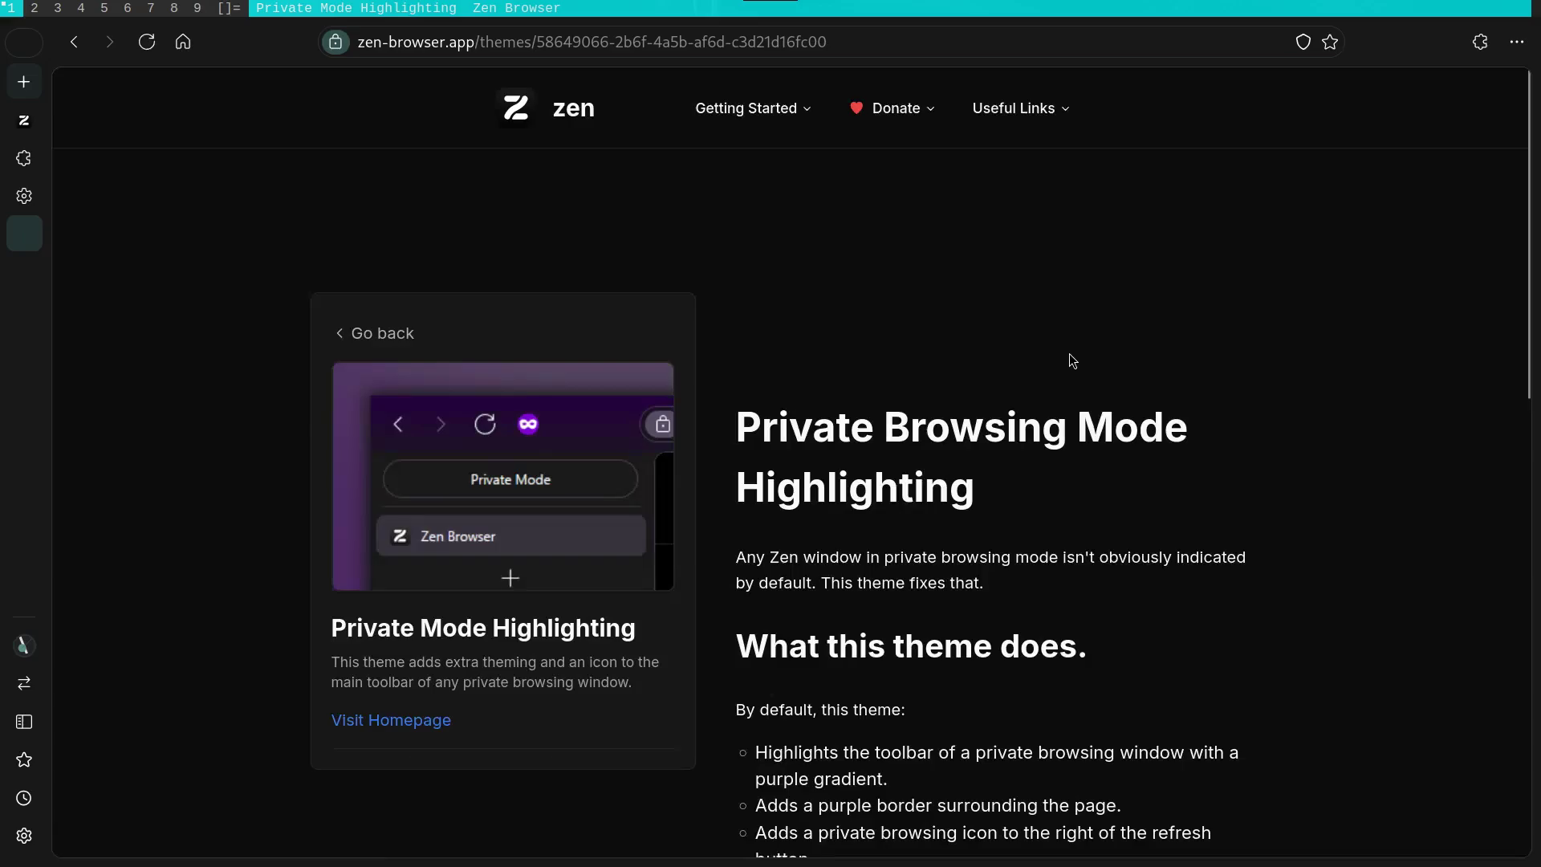
scroll(913, 441, "down", 5)
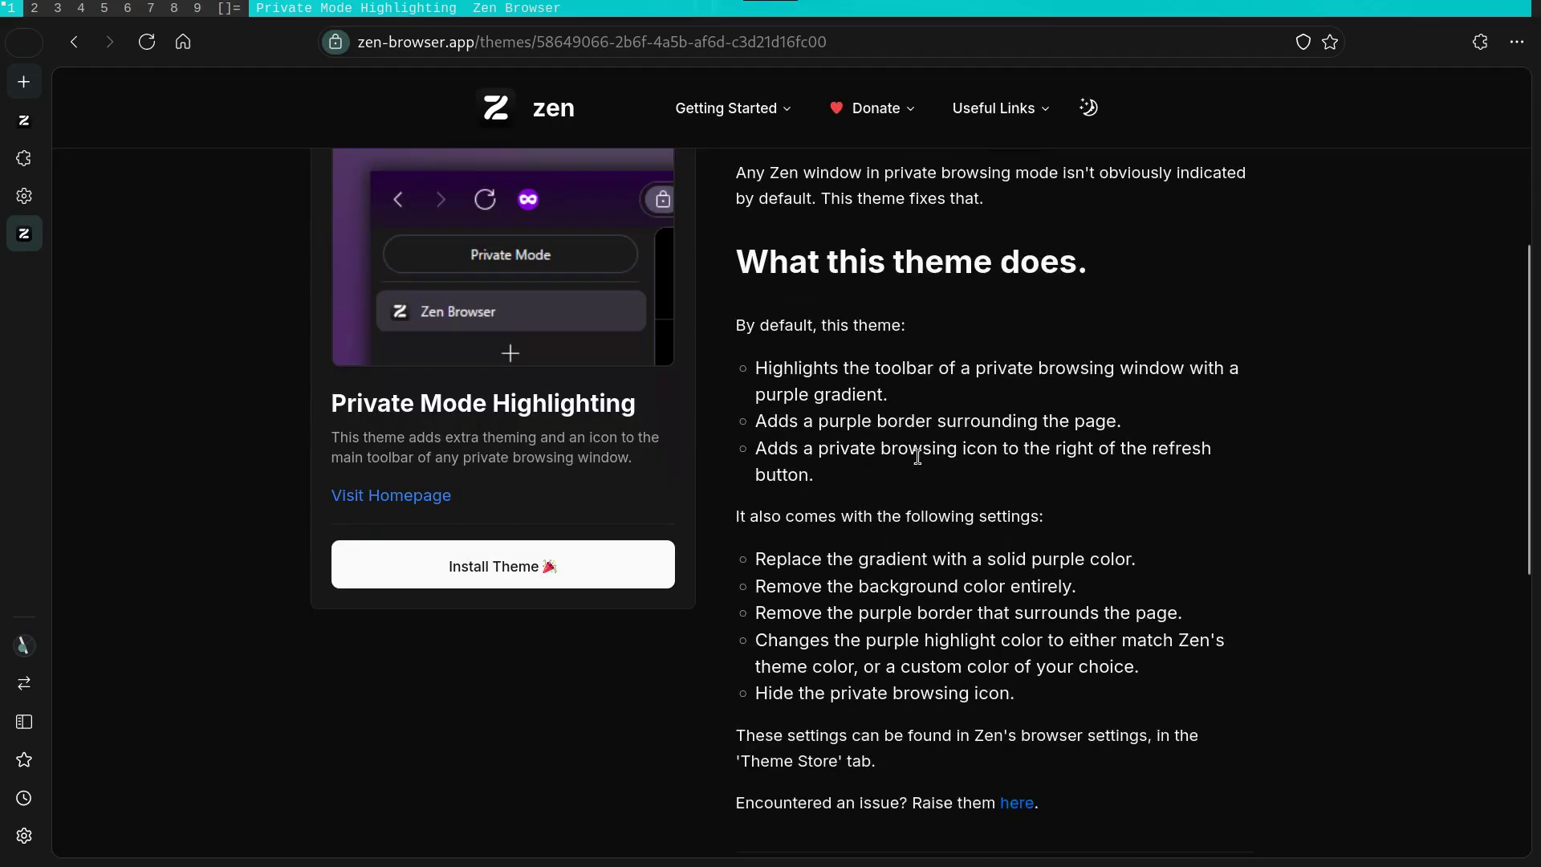
left_click(518, 586)
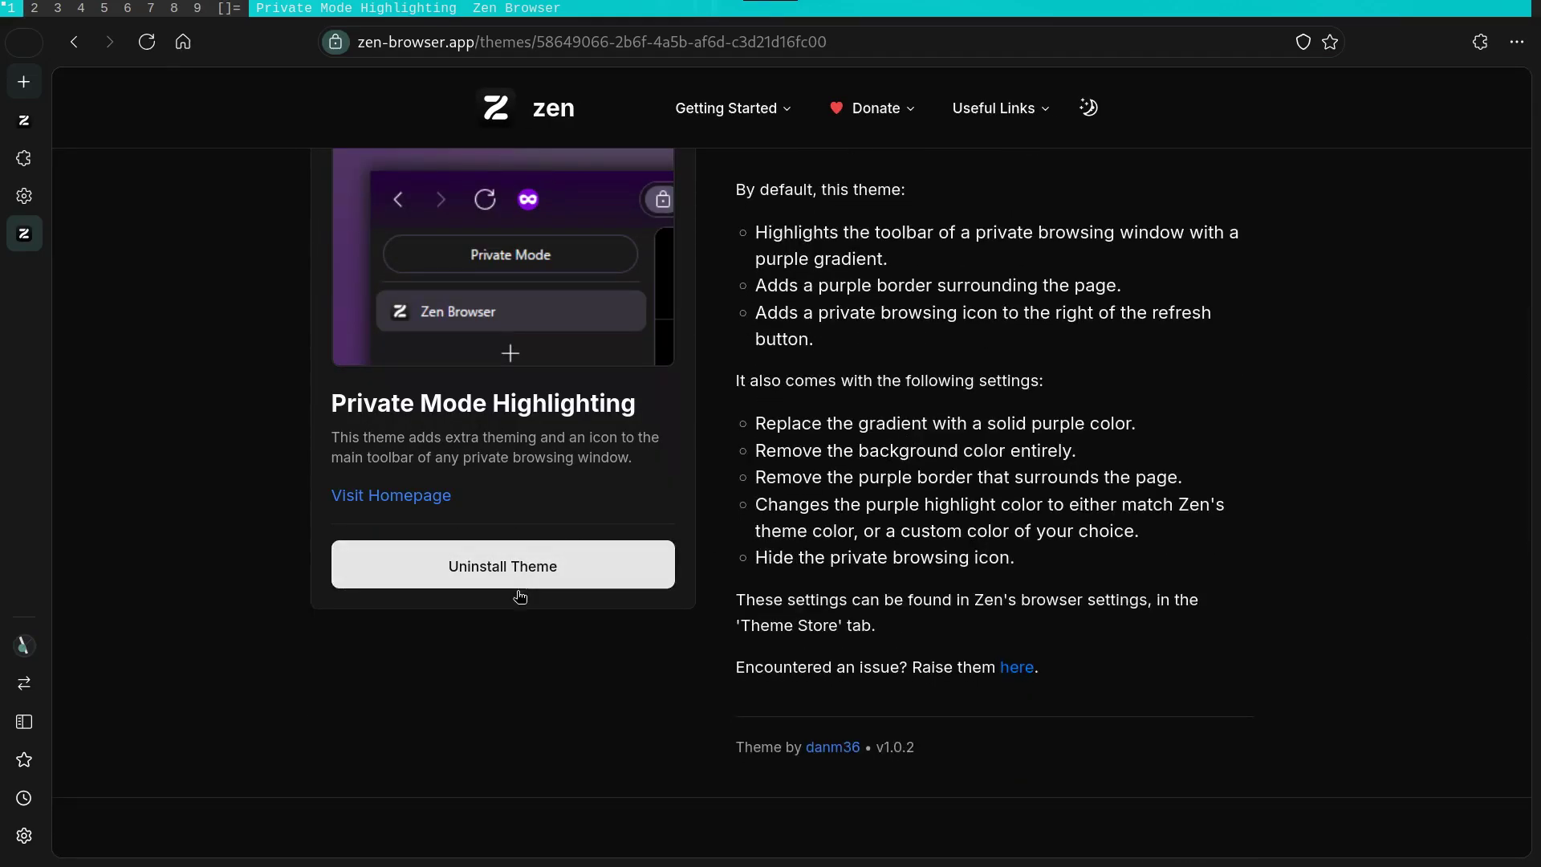
scroll(552, 691, "up", 2)
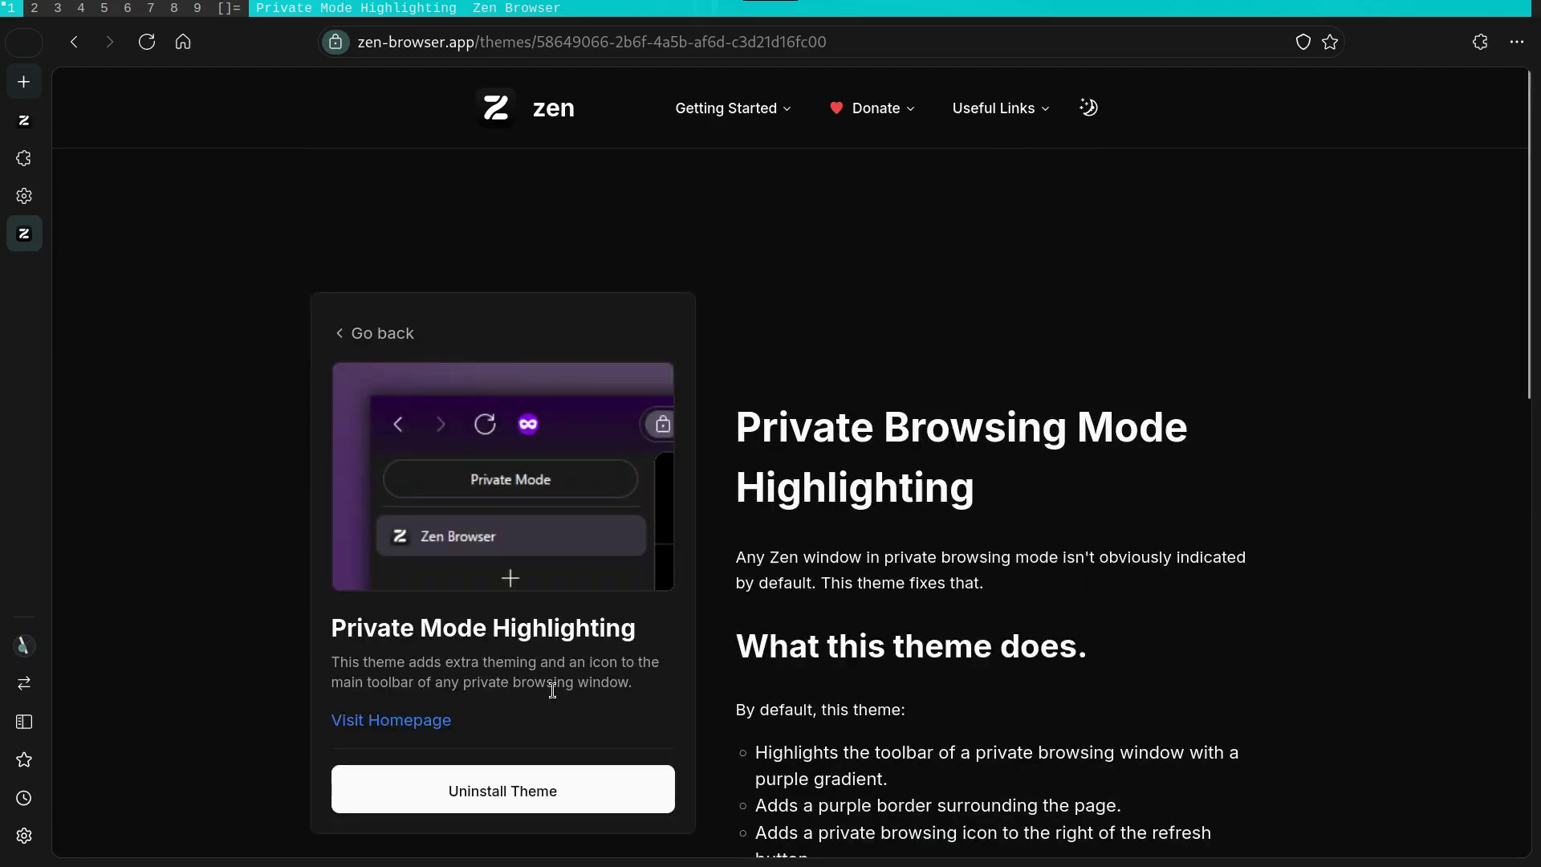
key("ctrl+shift+p")
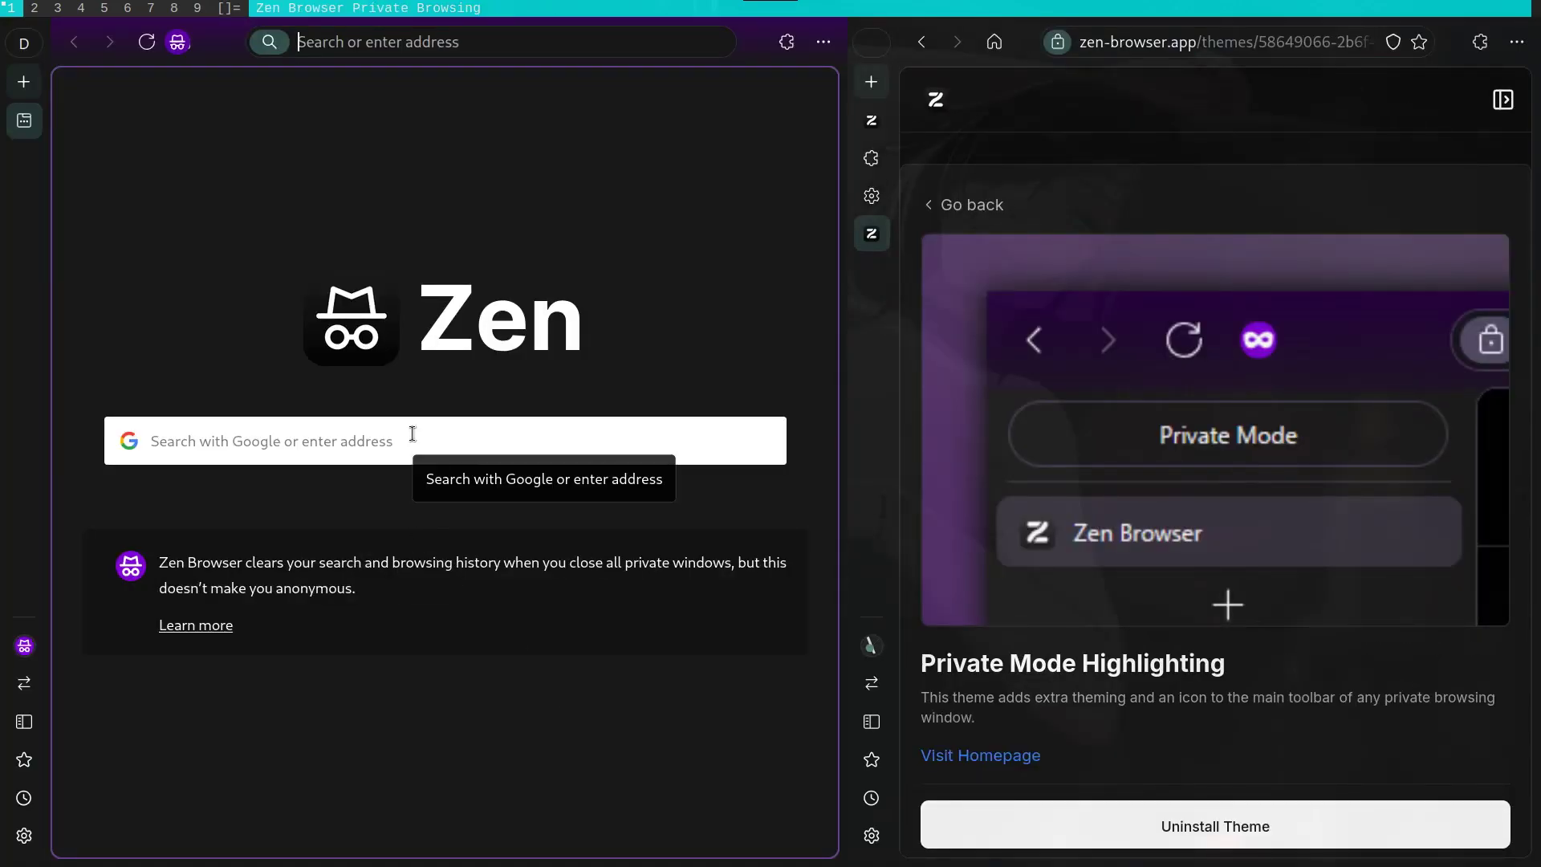
key("ctrl+w")
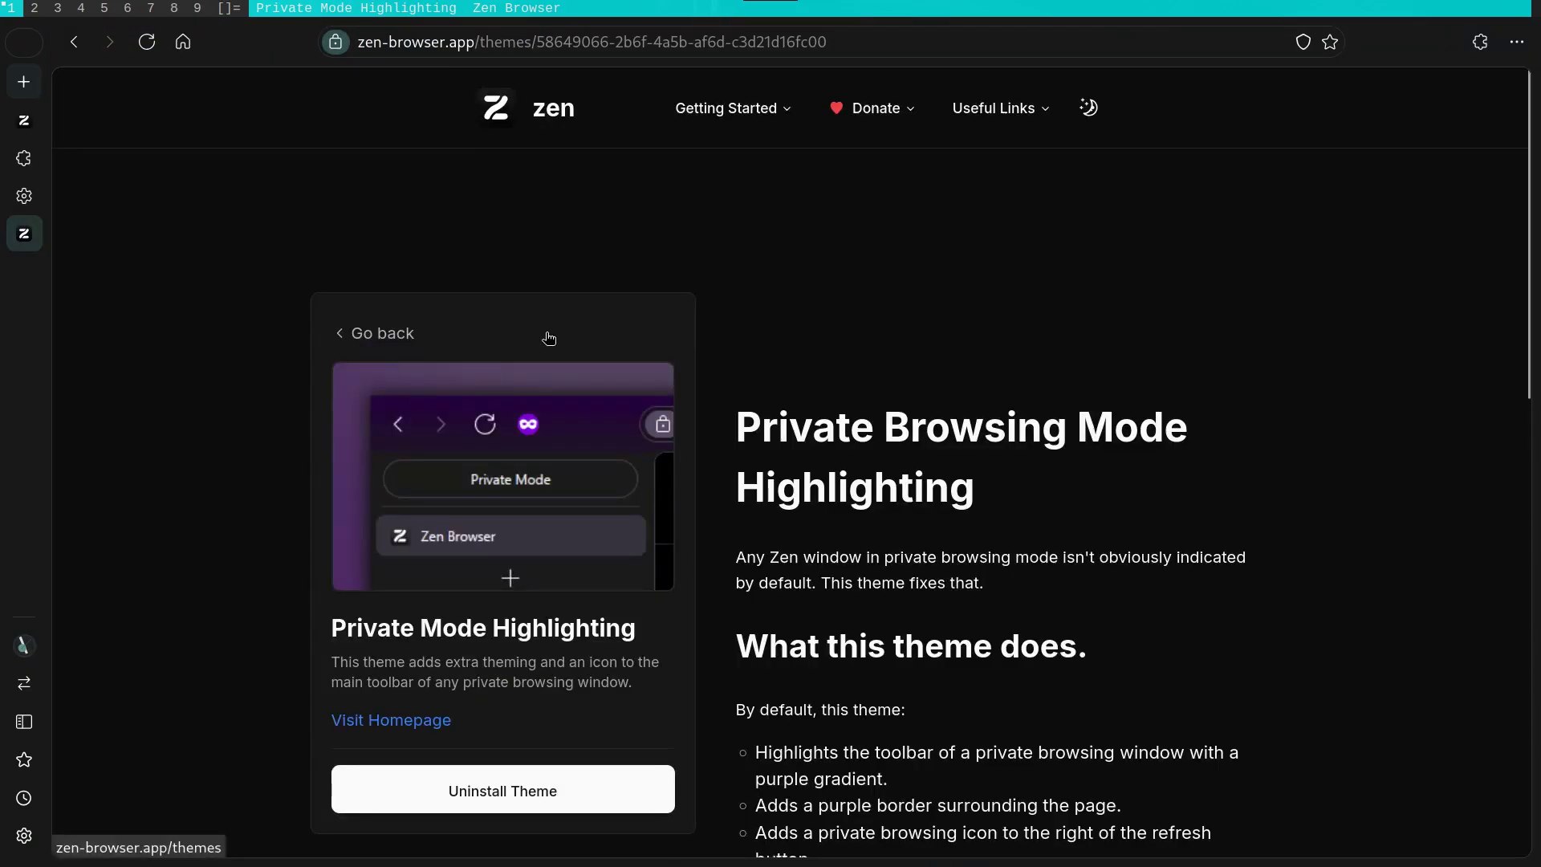
Step: Uninstall the theme and compare a private window without it
scroll(881, 296, "down", 10)
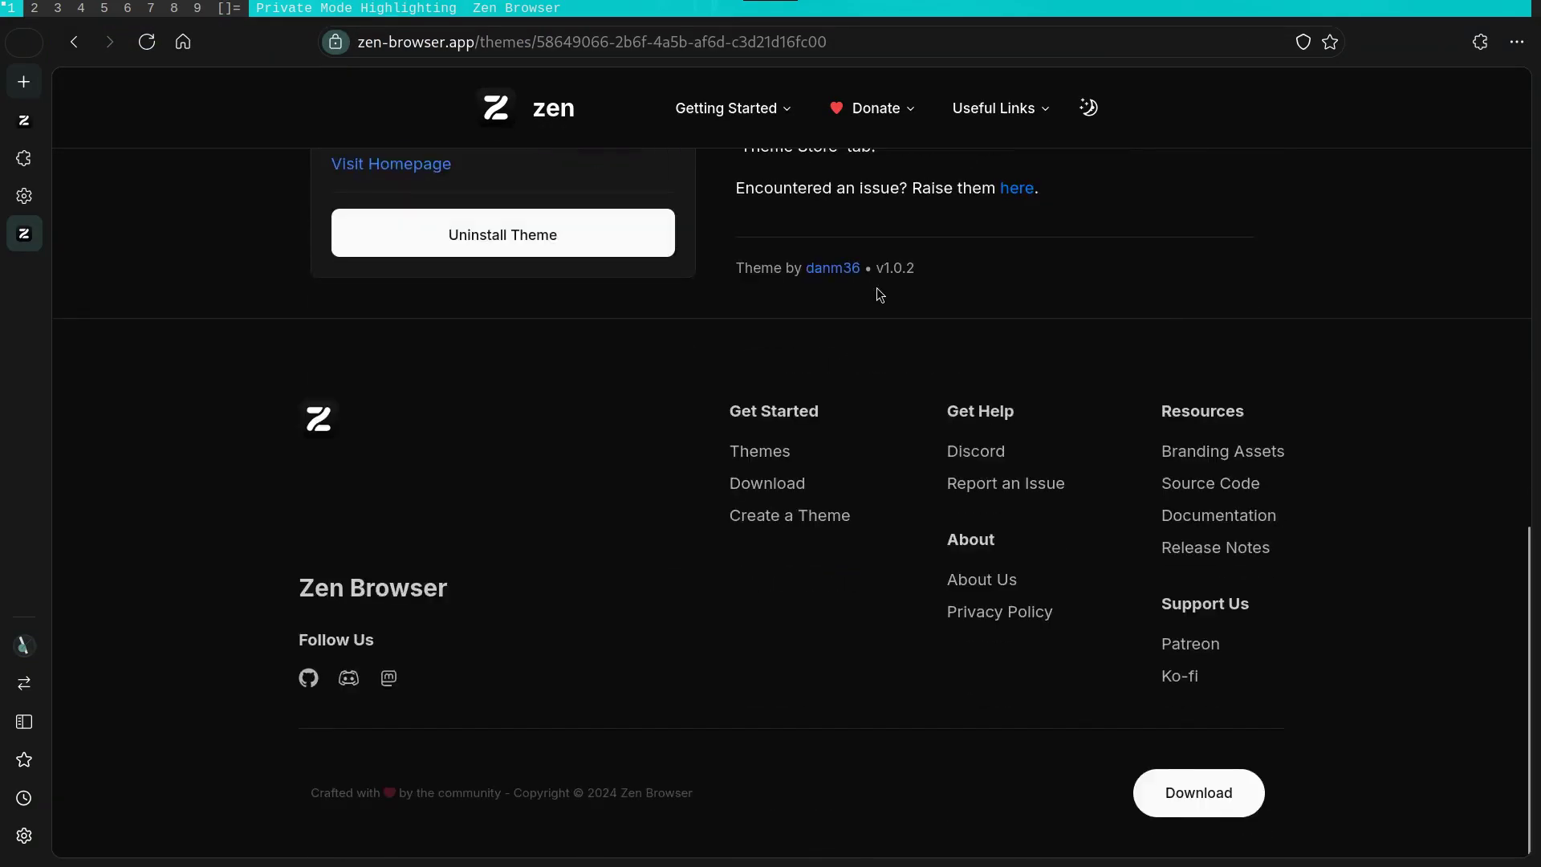
scroll(881, 295, "up", 9)
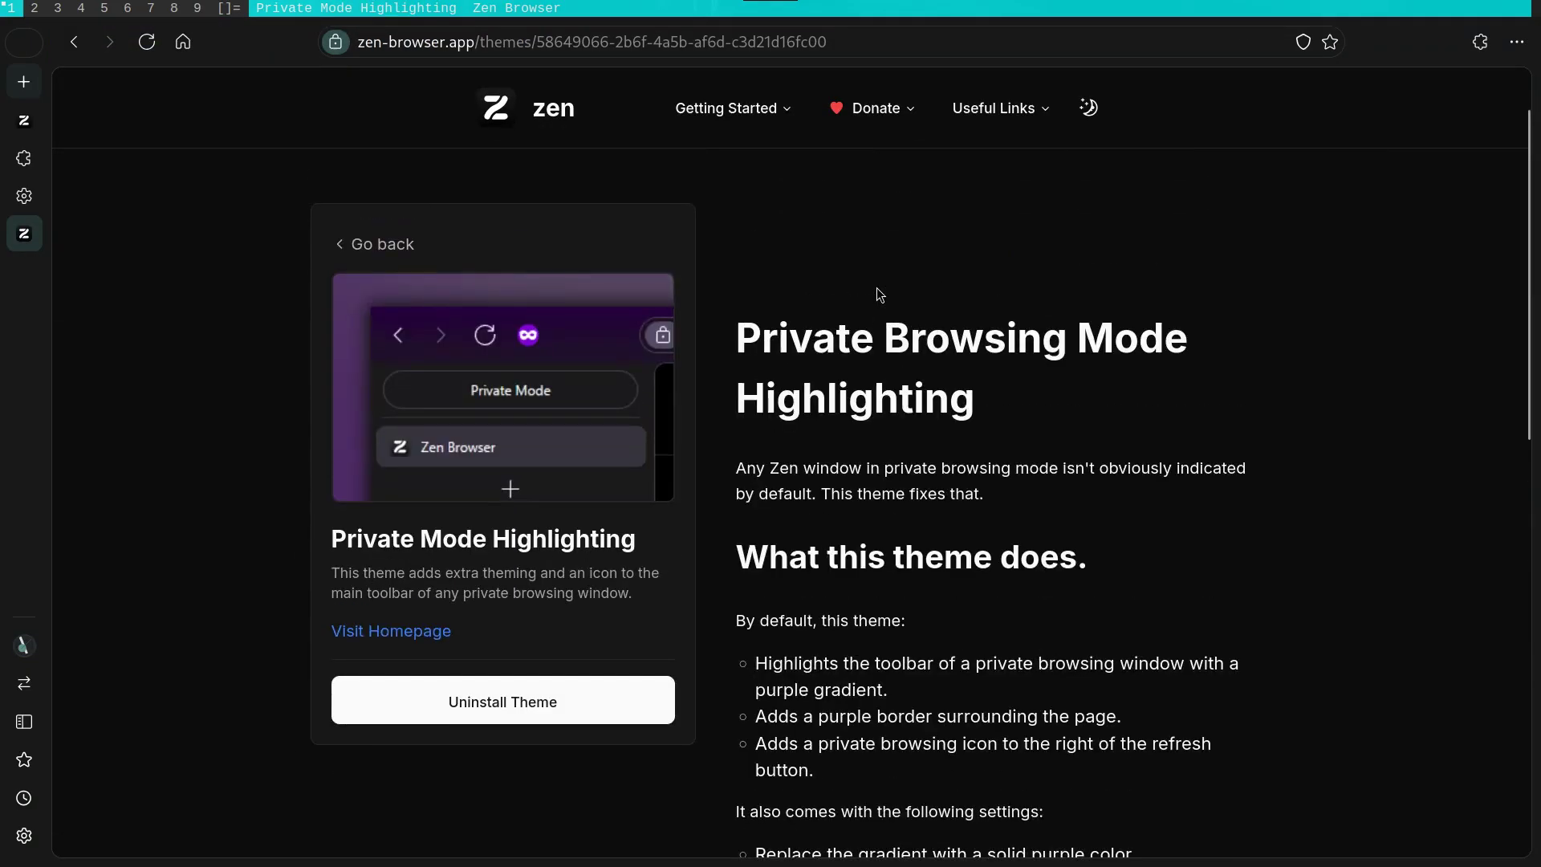
left_click(587, 708)
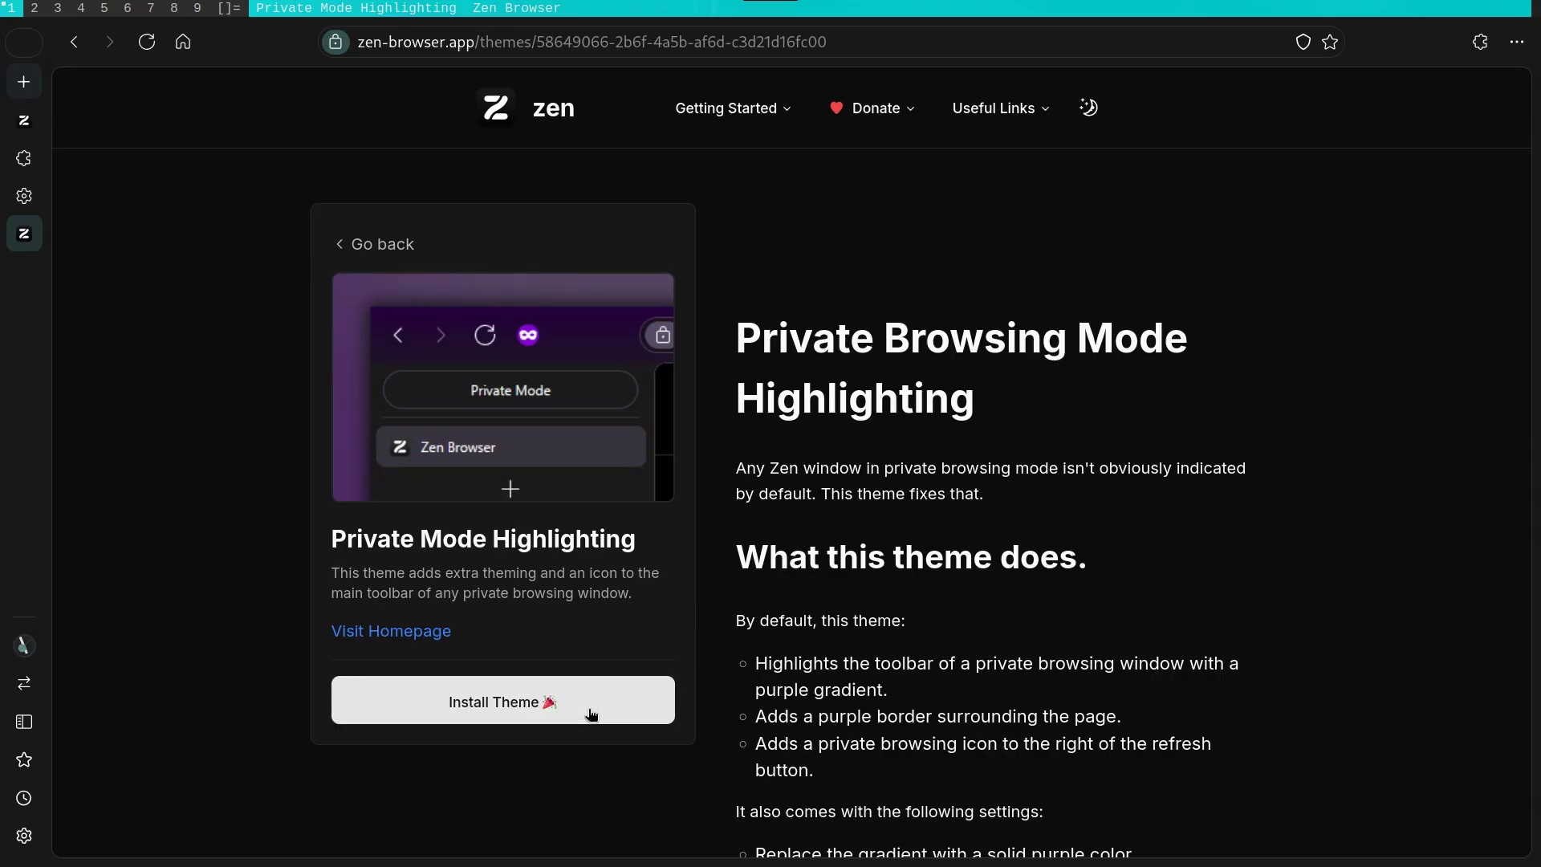
key("ctrl+shift+p")
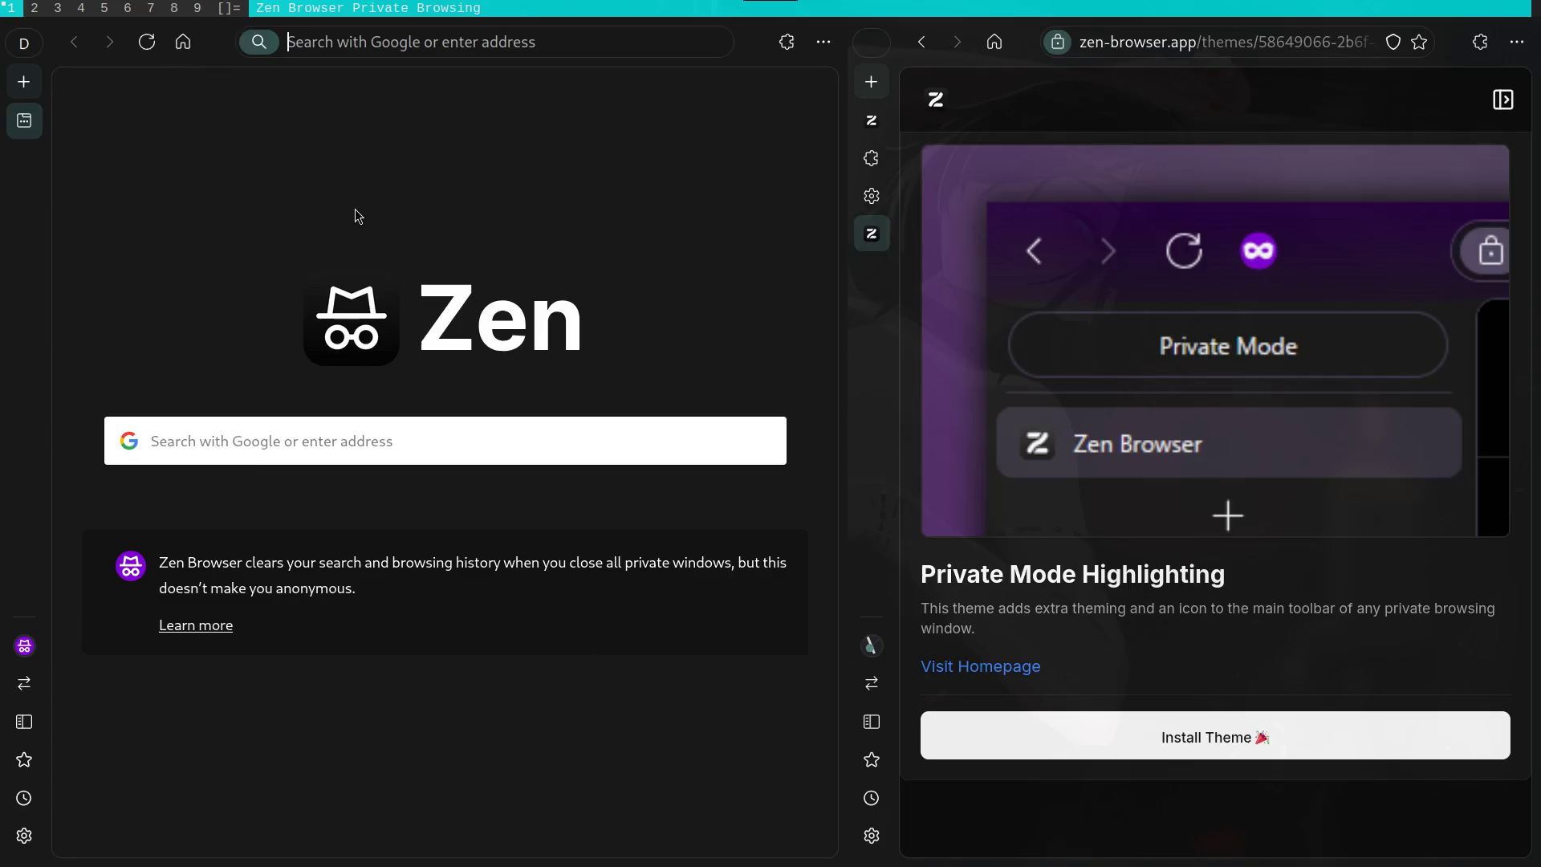
key("ctrl+w")
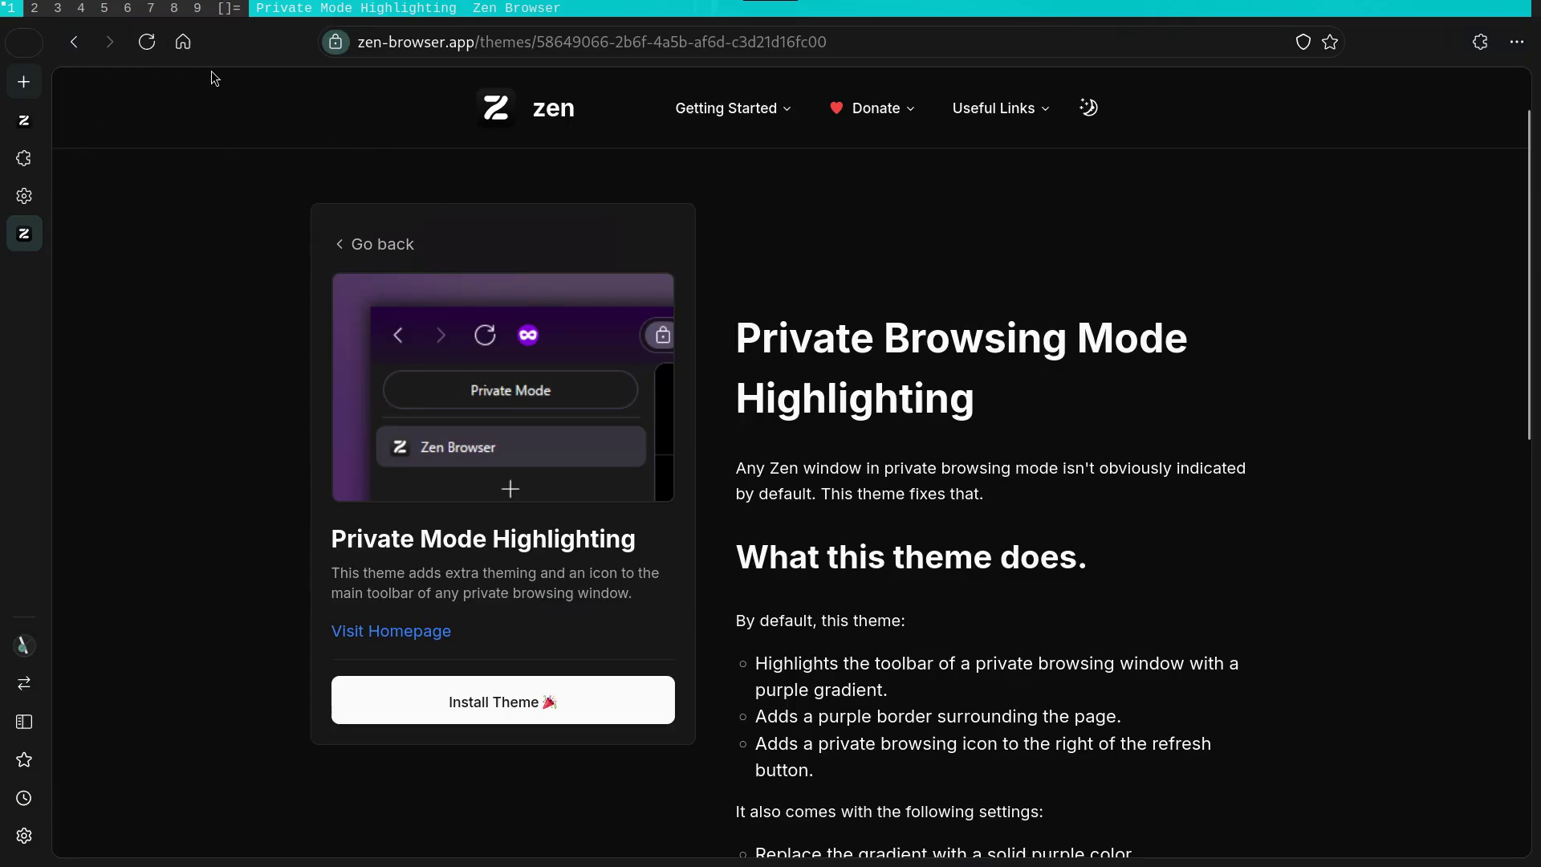
Step: Return to the Zen homepage and scroll through its feature sections
left_click(518, 108)
scroll(857, 356, "down", 5)
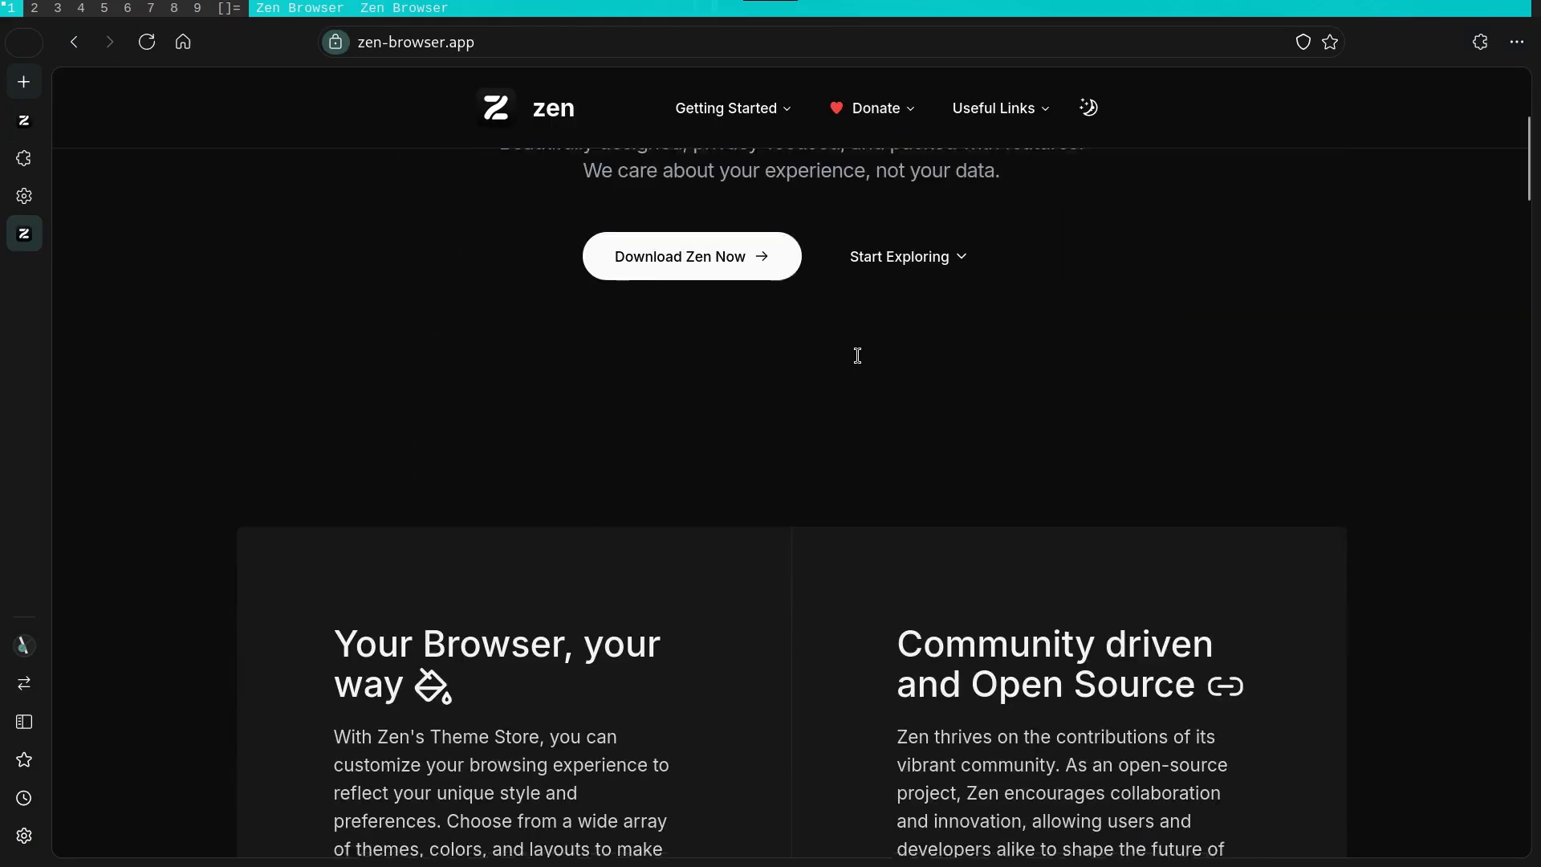
scroll(858, 355, "down", 10)
scroll(857, 356, "up", 4)
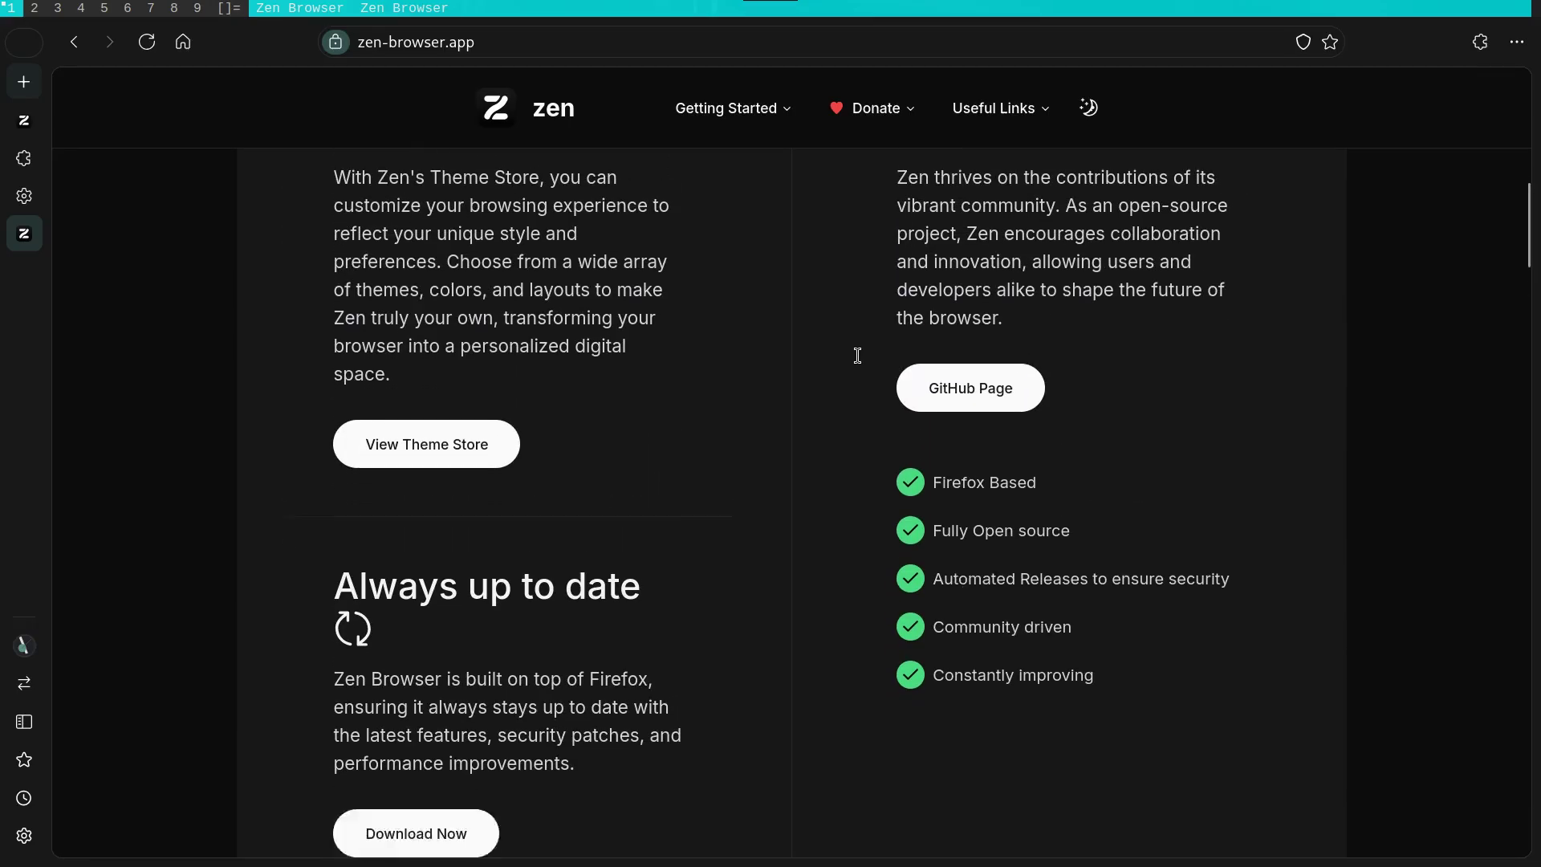
scroll(857, 356, "up", 5)
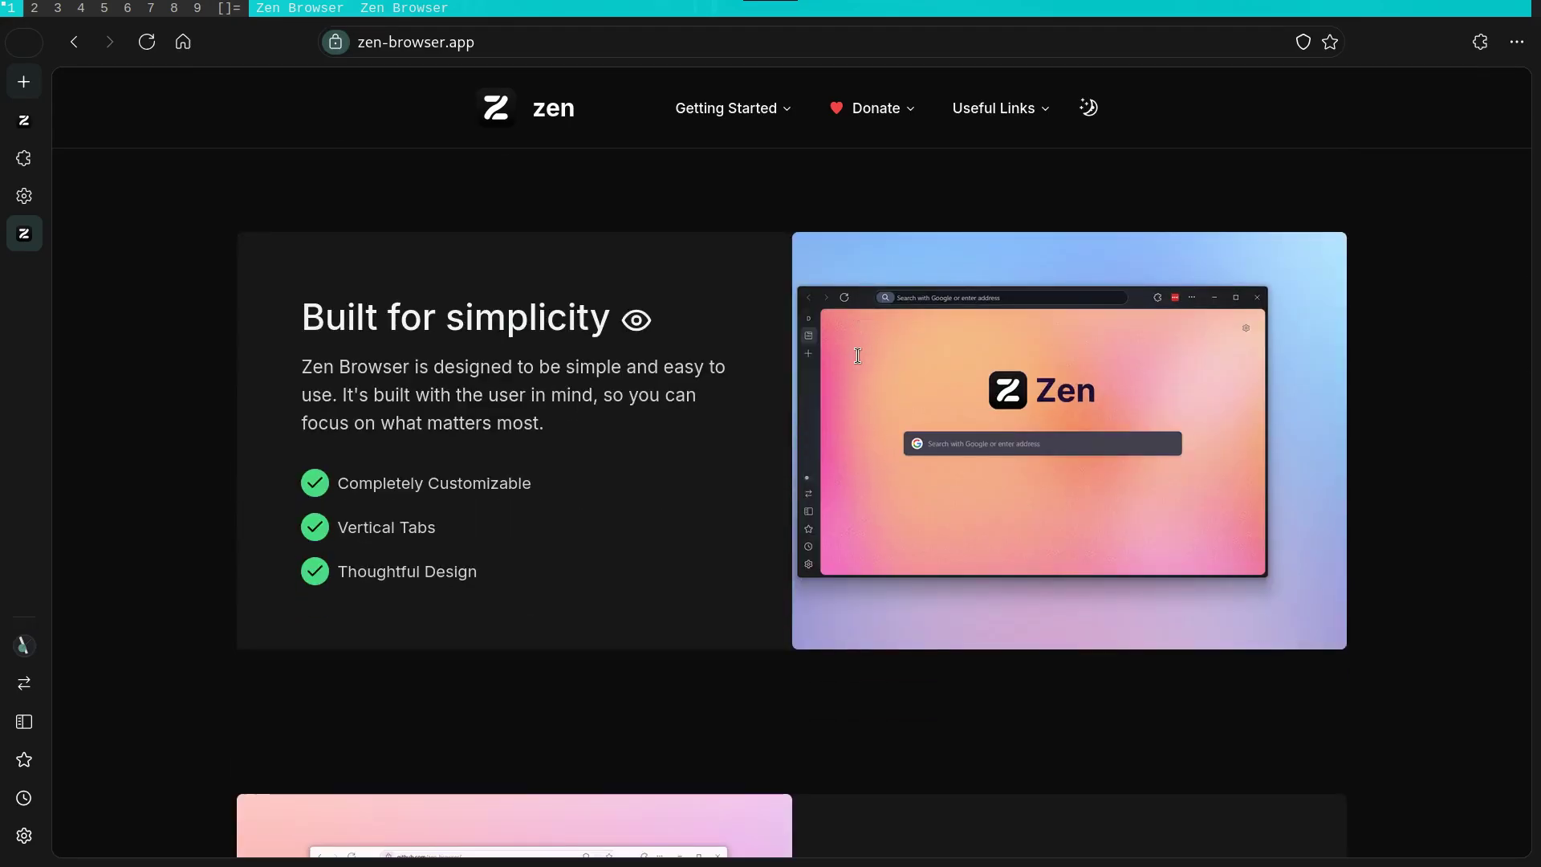
scroll(857, 356, "down", 12)
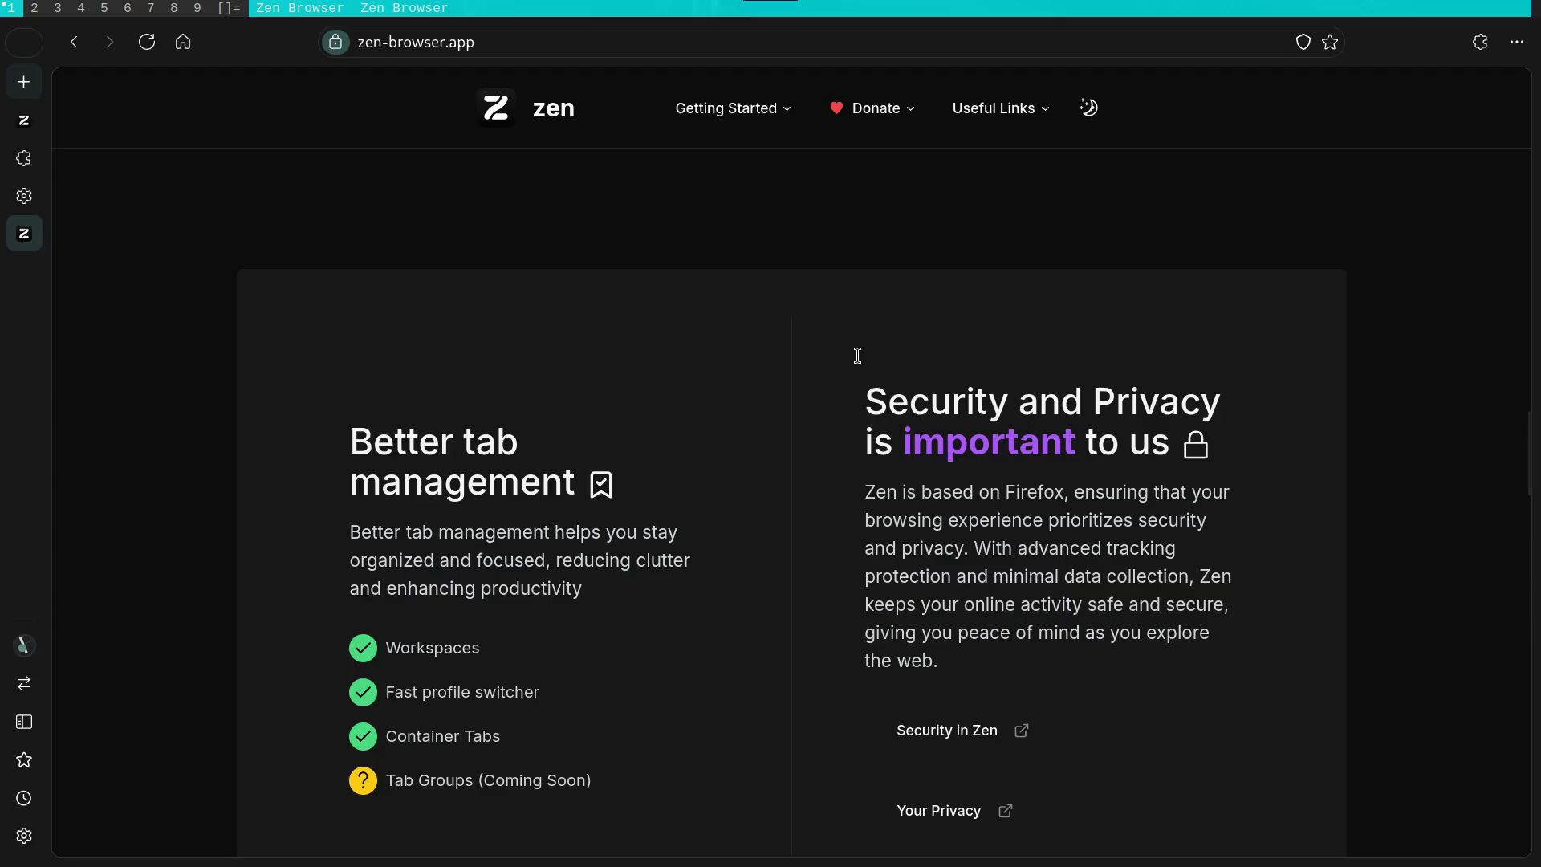
scroll(857, 356, "down", 5)
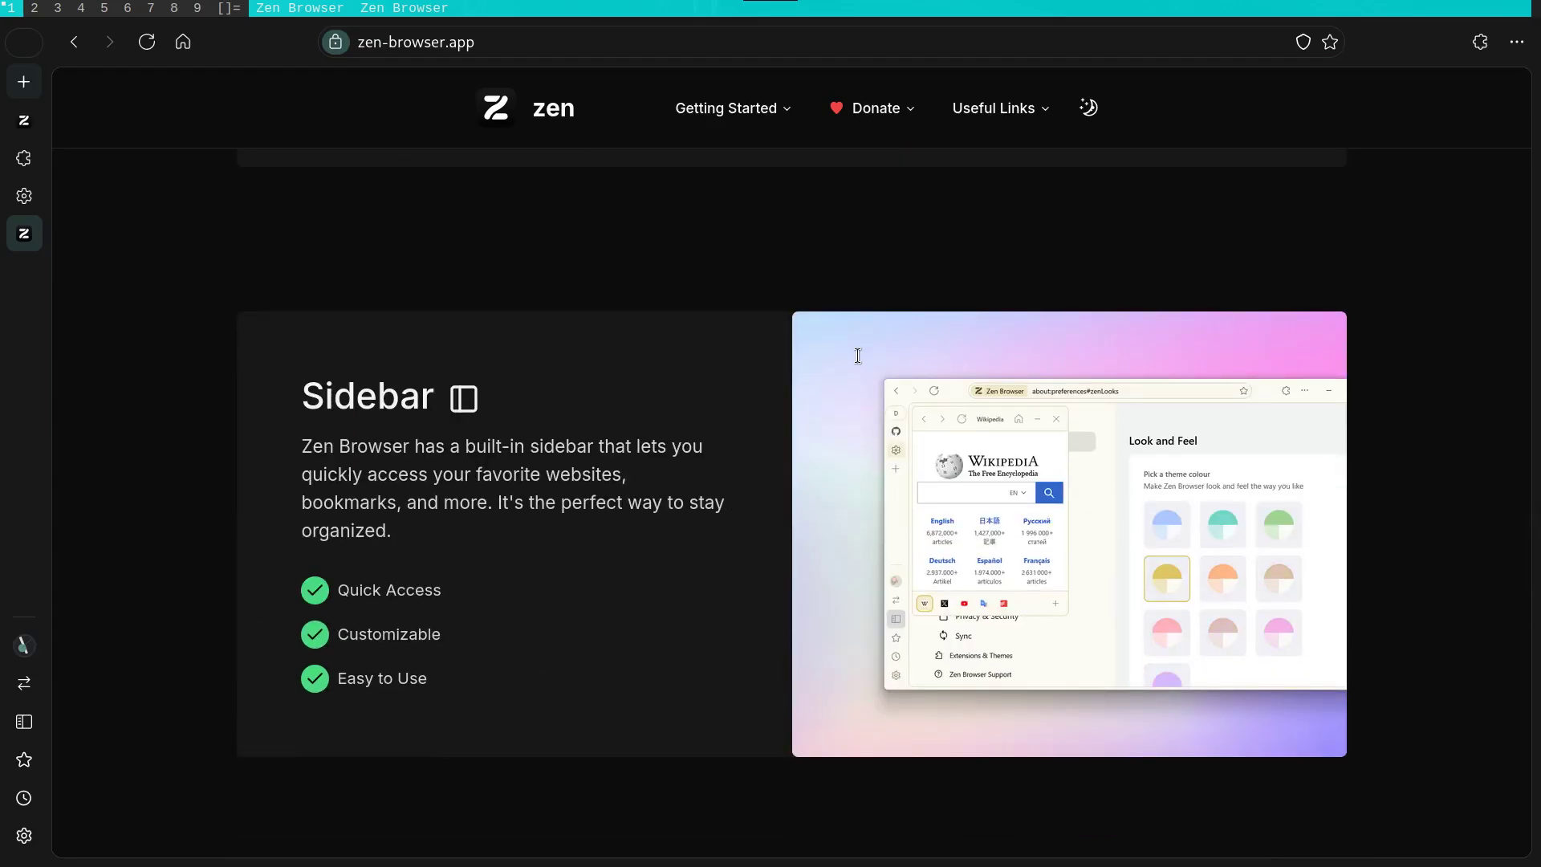
scroll(857, 355, "down", 10)
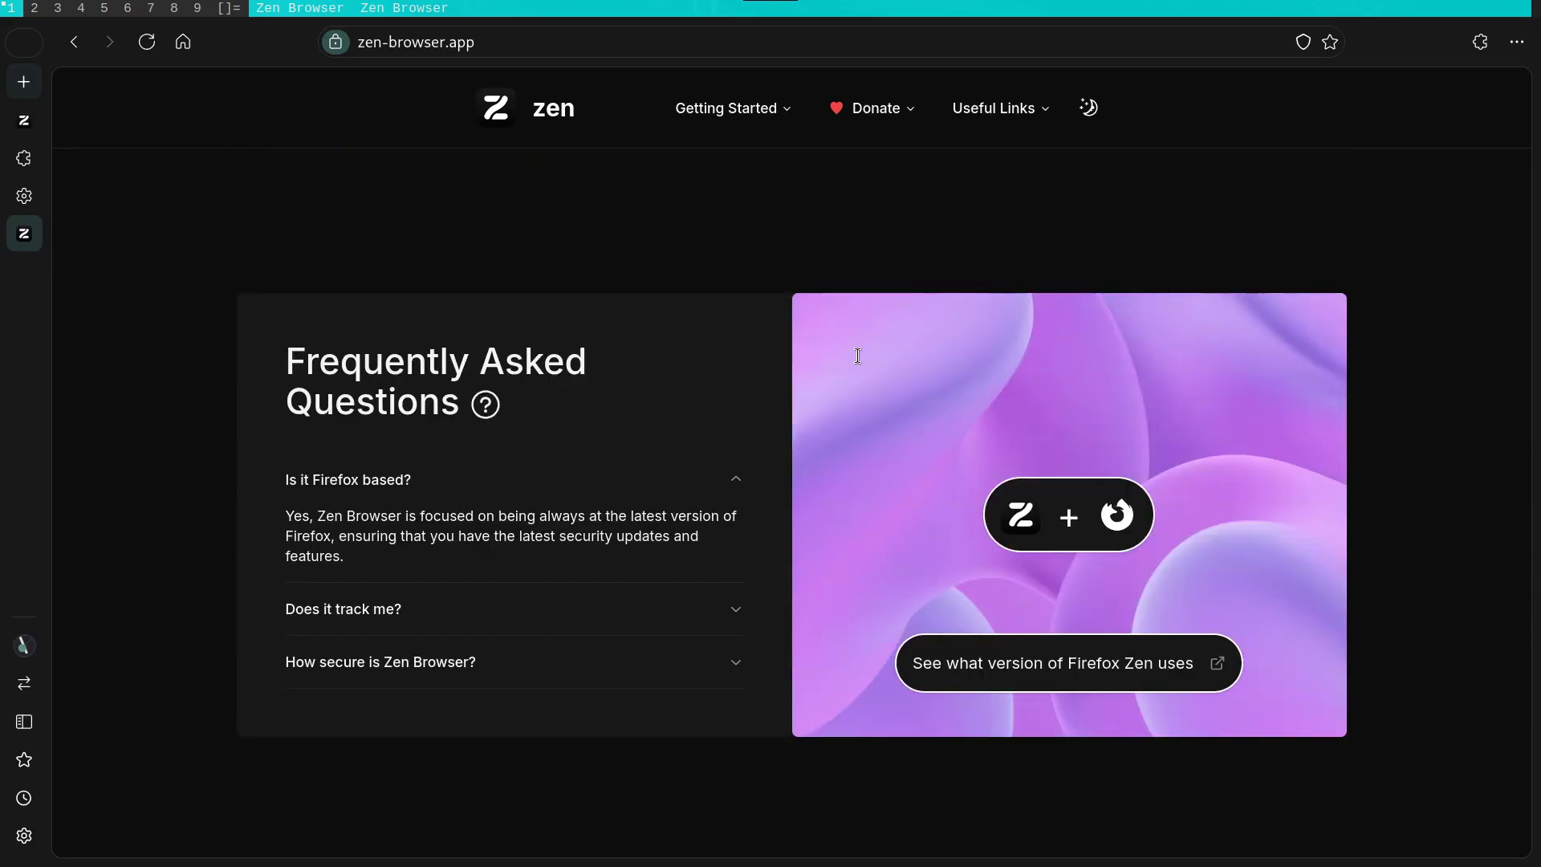
Step: Scroll back to the top and open, then close, the Useful Links menu
scroll(857, 355, "up", 5)
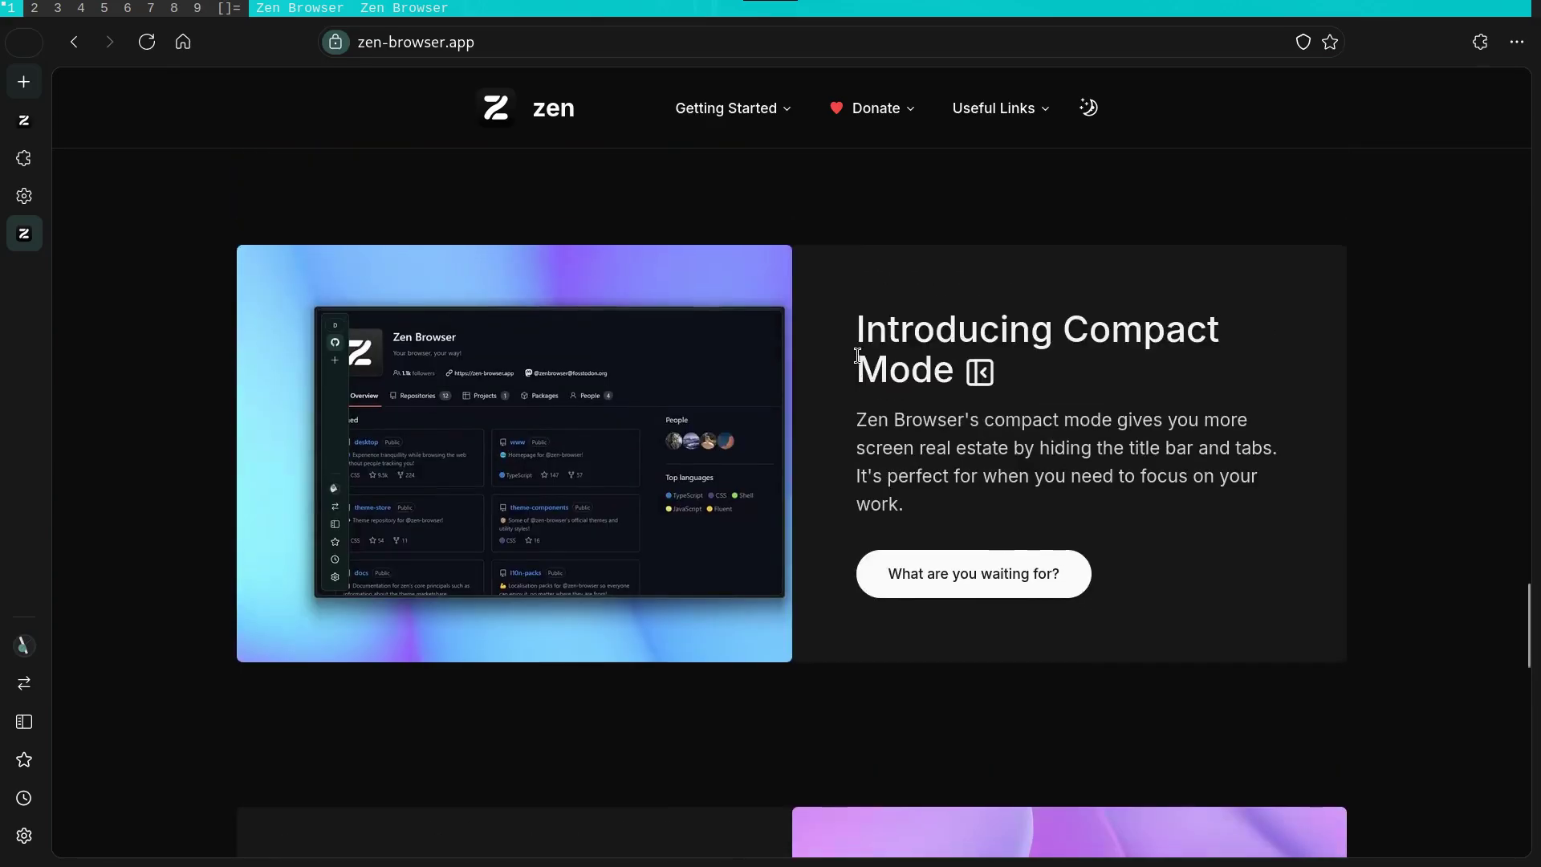
scroll(858, 355, "up", 10)
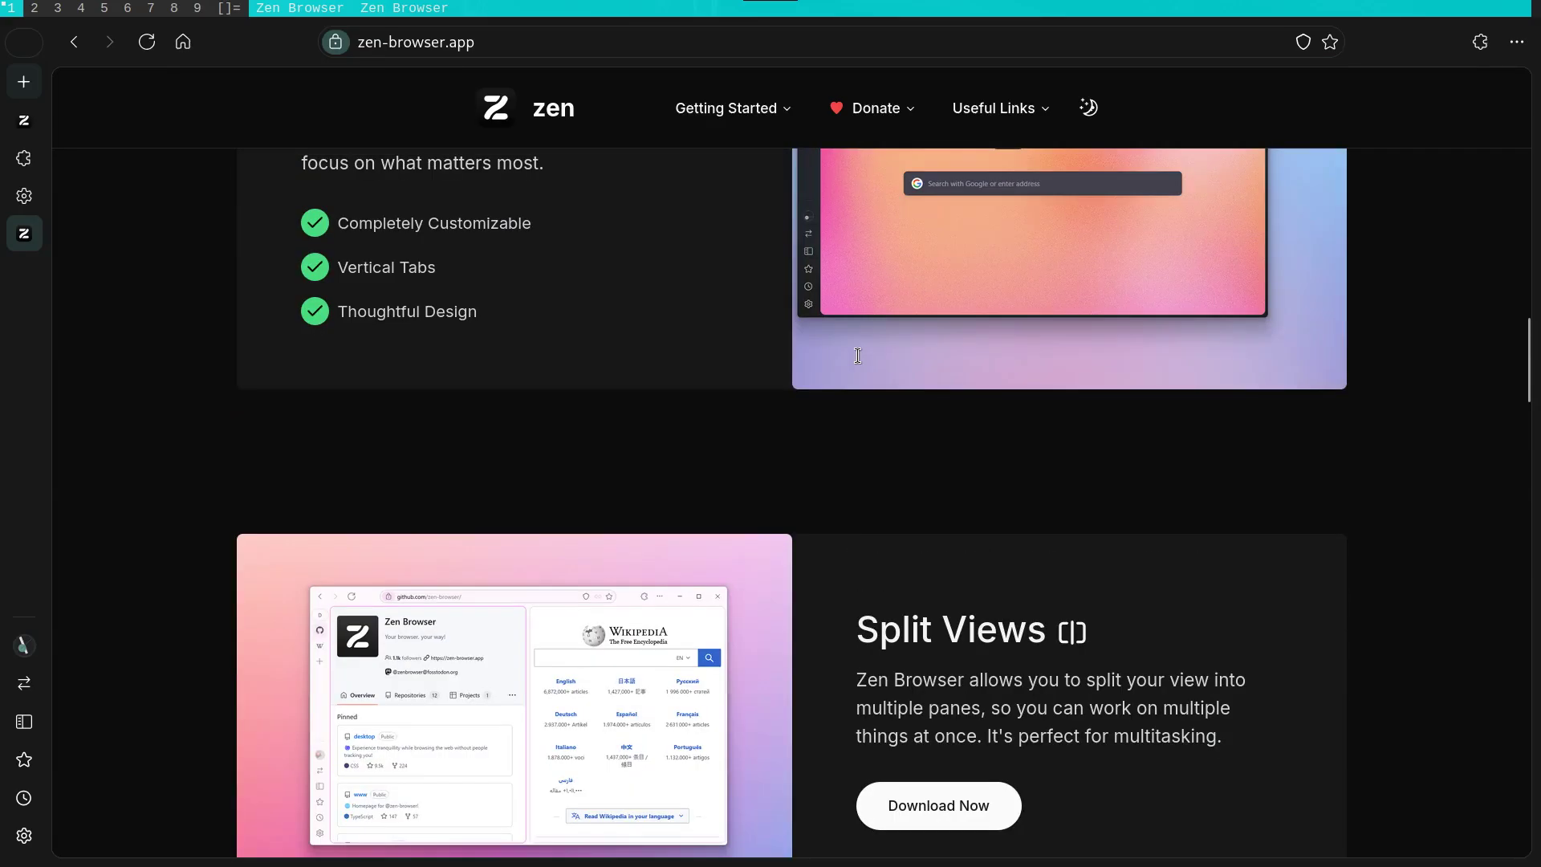
left_click(993, 108)
left_click(1154, 219)
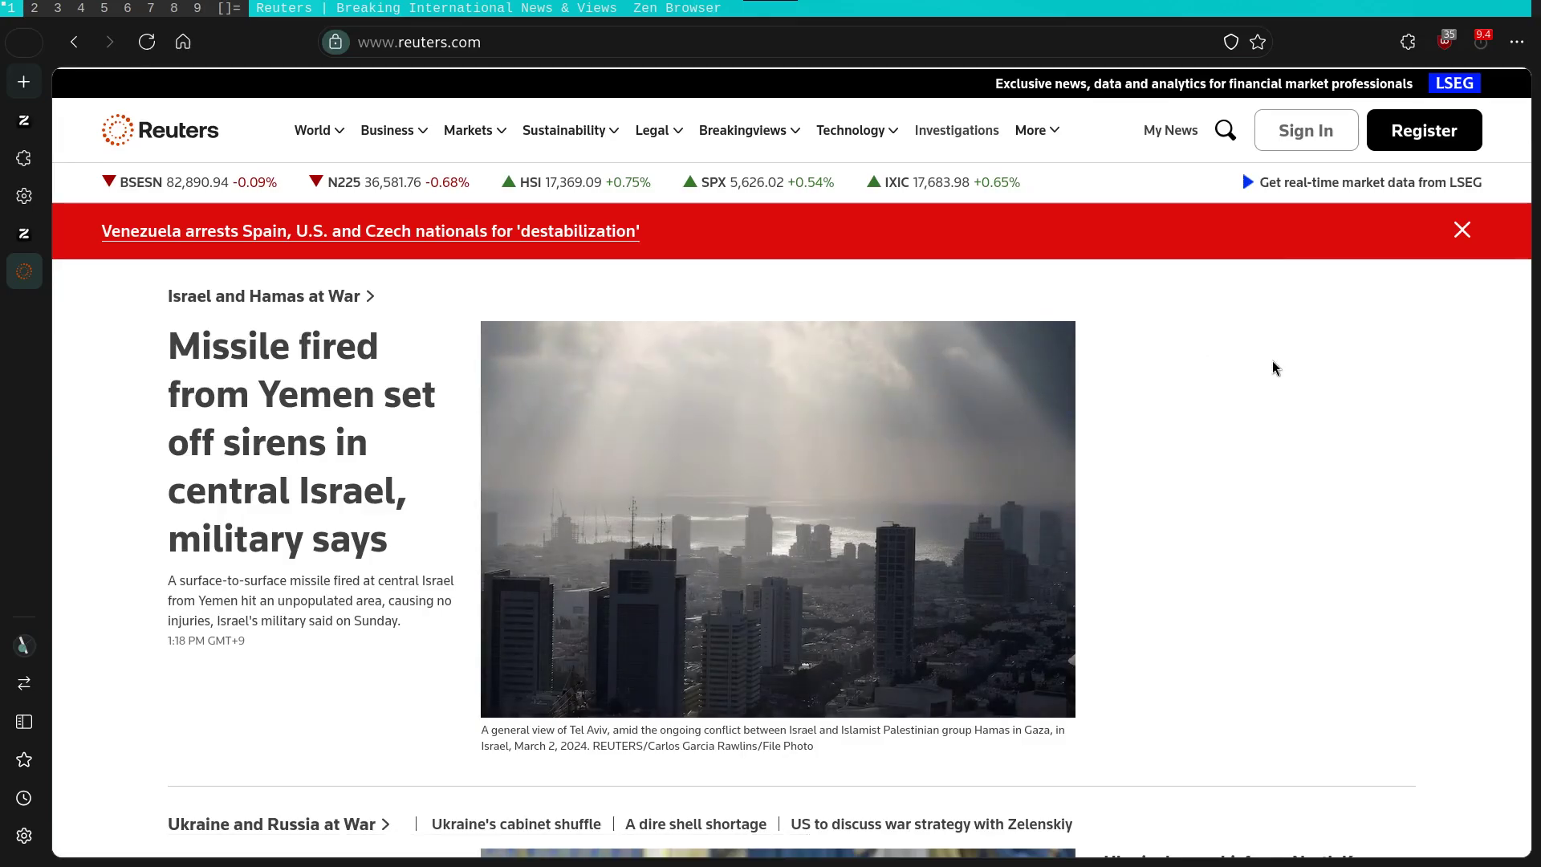
Step: Visit youtube.co from the address bar, then go back to the home page
key("ctrl+l")
type("youtube.co")
key("Return")
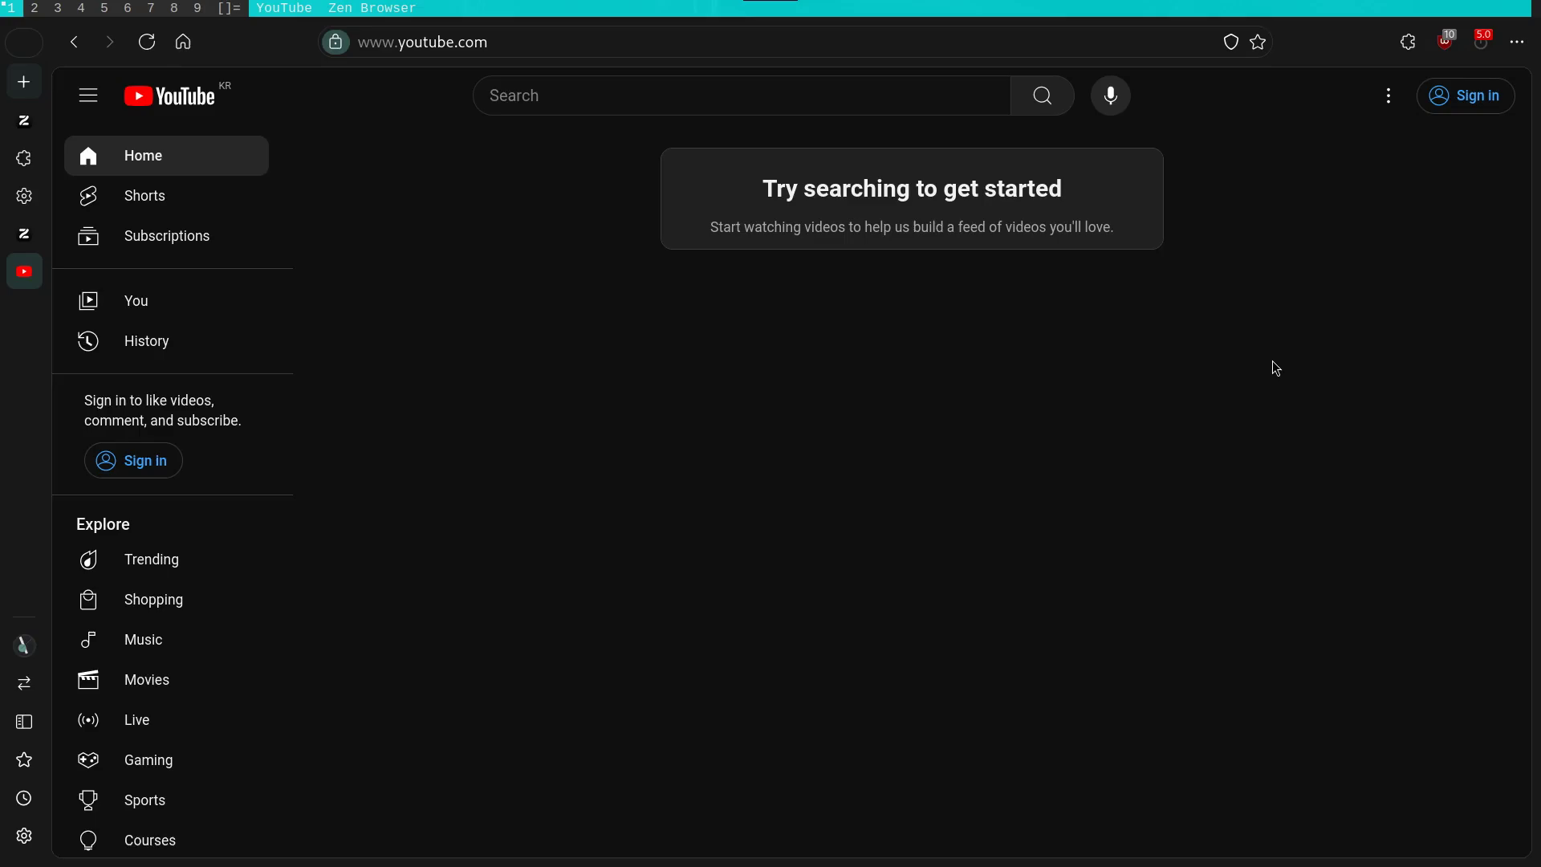
left_click(183, 42)
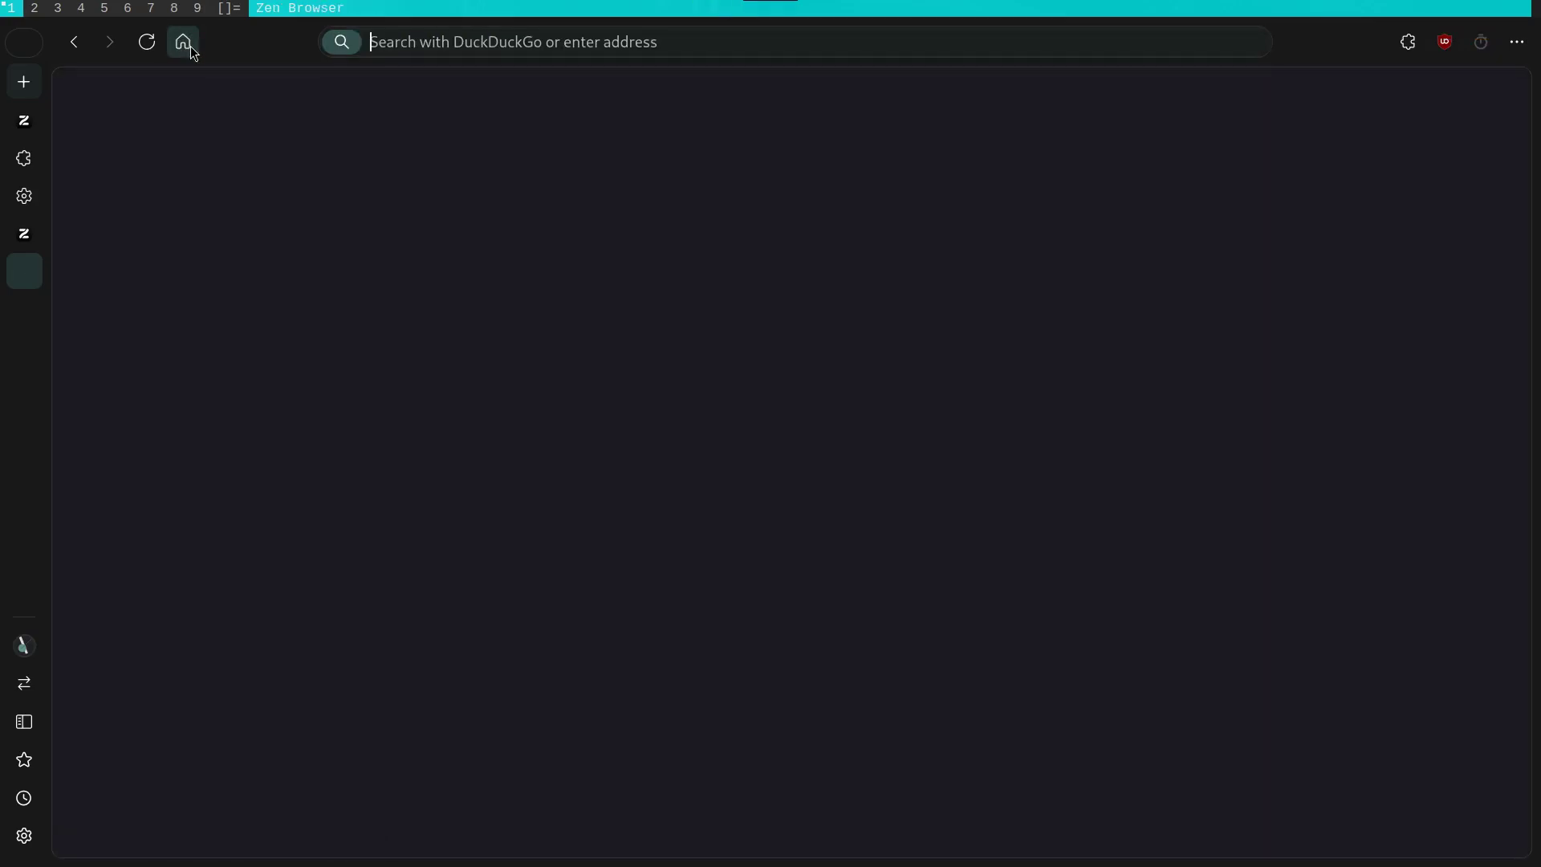
Step: Switch to the Zen tab and browse the zen-browser.app homepage
left_click(24, 120)
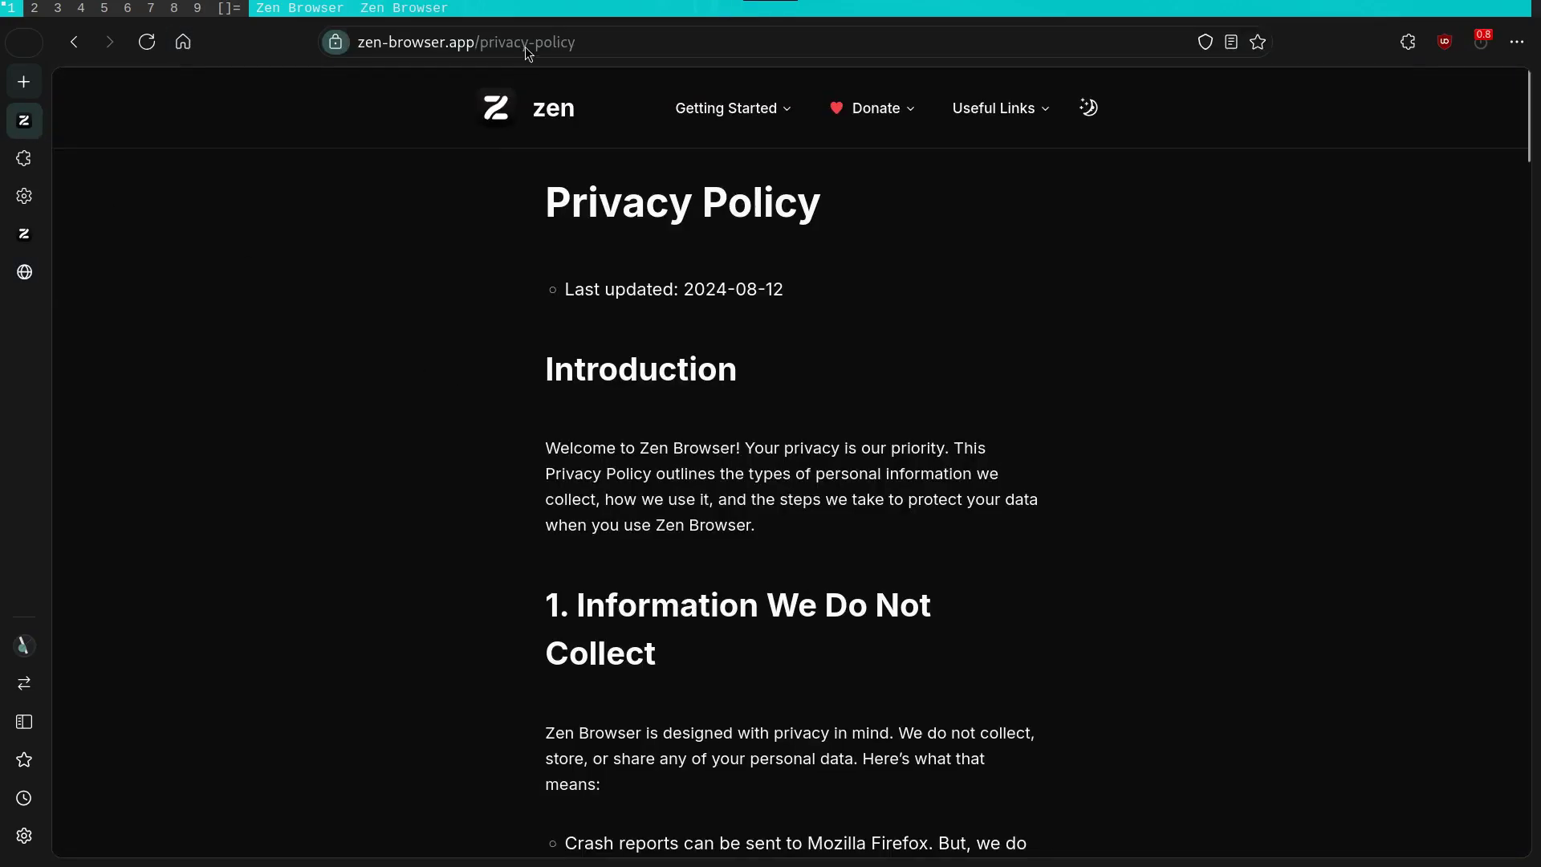
left_click(537, 113)
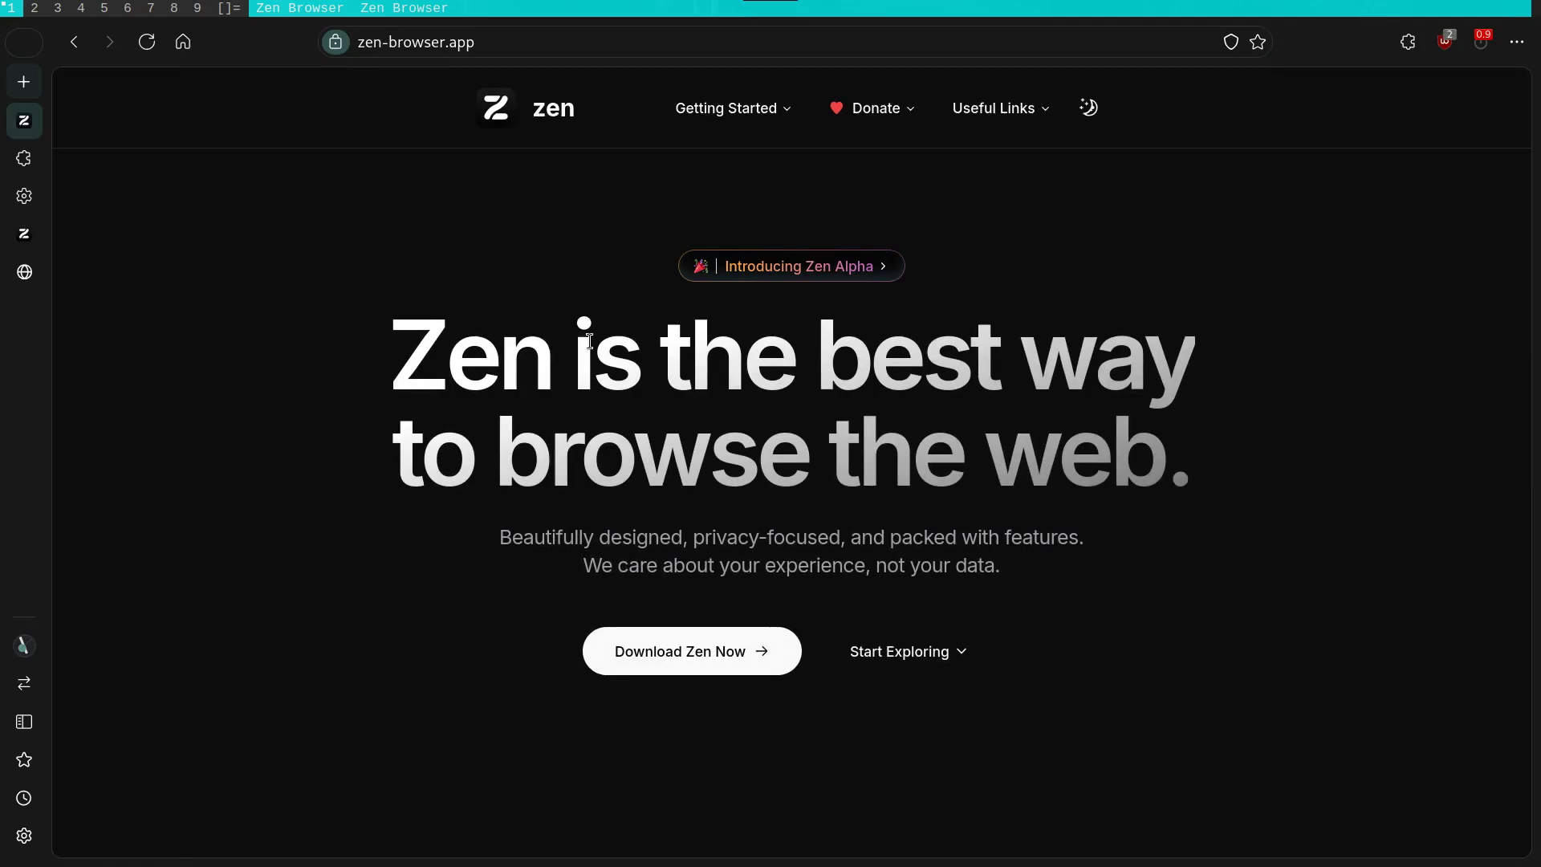
scroll(594, 341, "down", 10)
scroll(595, 348, "up", 10)
Step: Look over the Firefox Labs, Look and Feel and General settings pages
left_click(24, 196)
key("alt+Left")
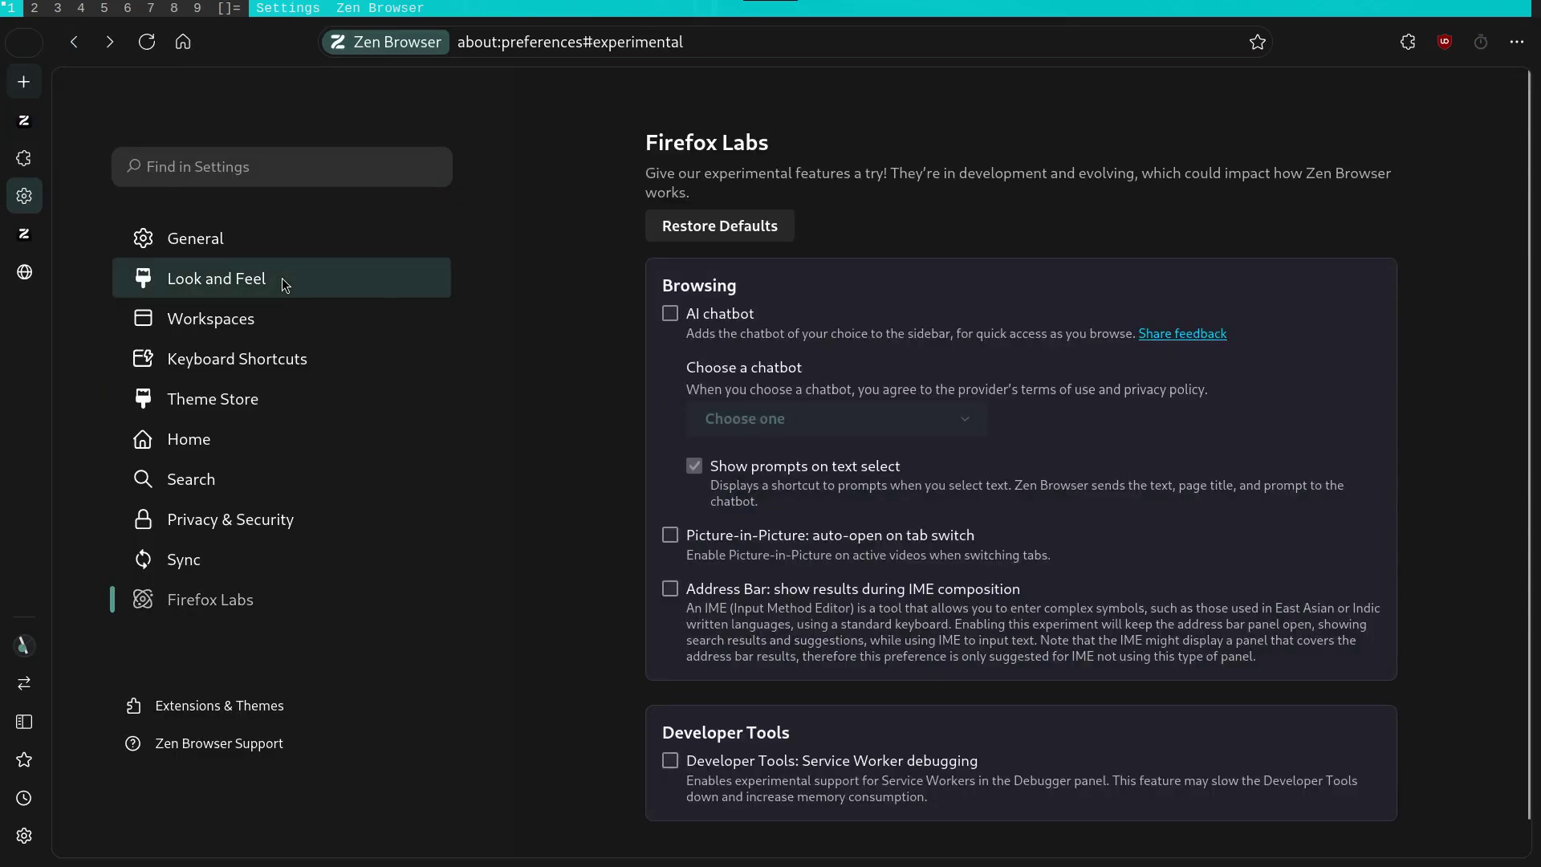
left_click(282, 277)
left_click(260, 238)
Step: Close the settings, empty and add-ons tabs
key("ctrl+w")
key("ctrl+w")
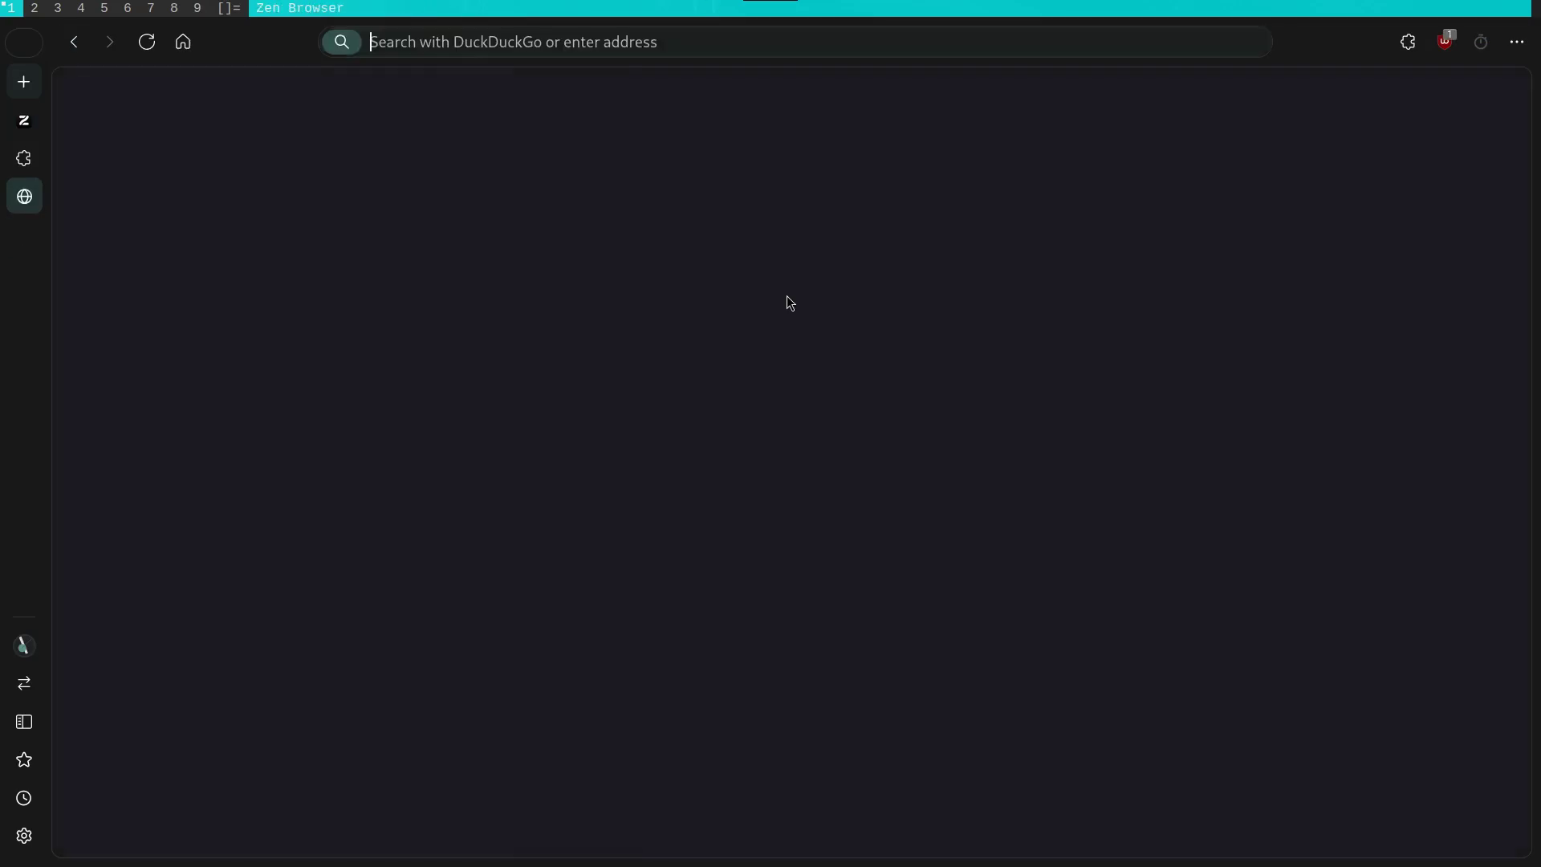
key("ctrl+w")
key("ctrl+w")
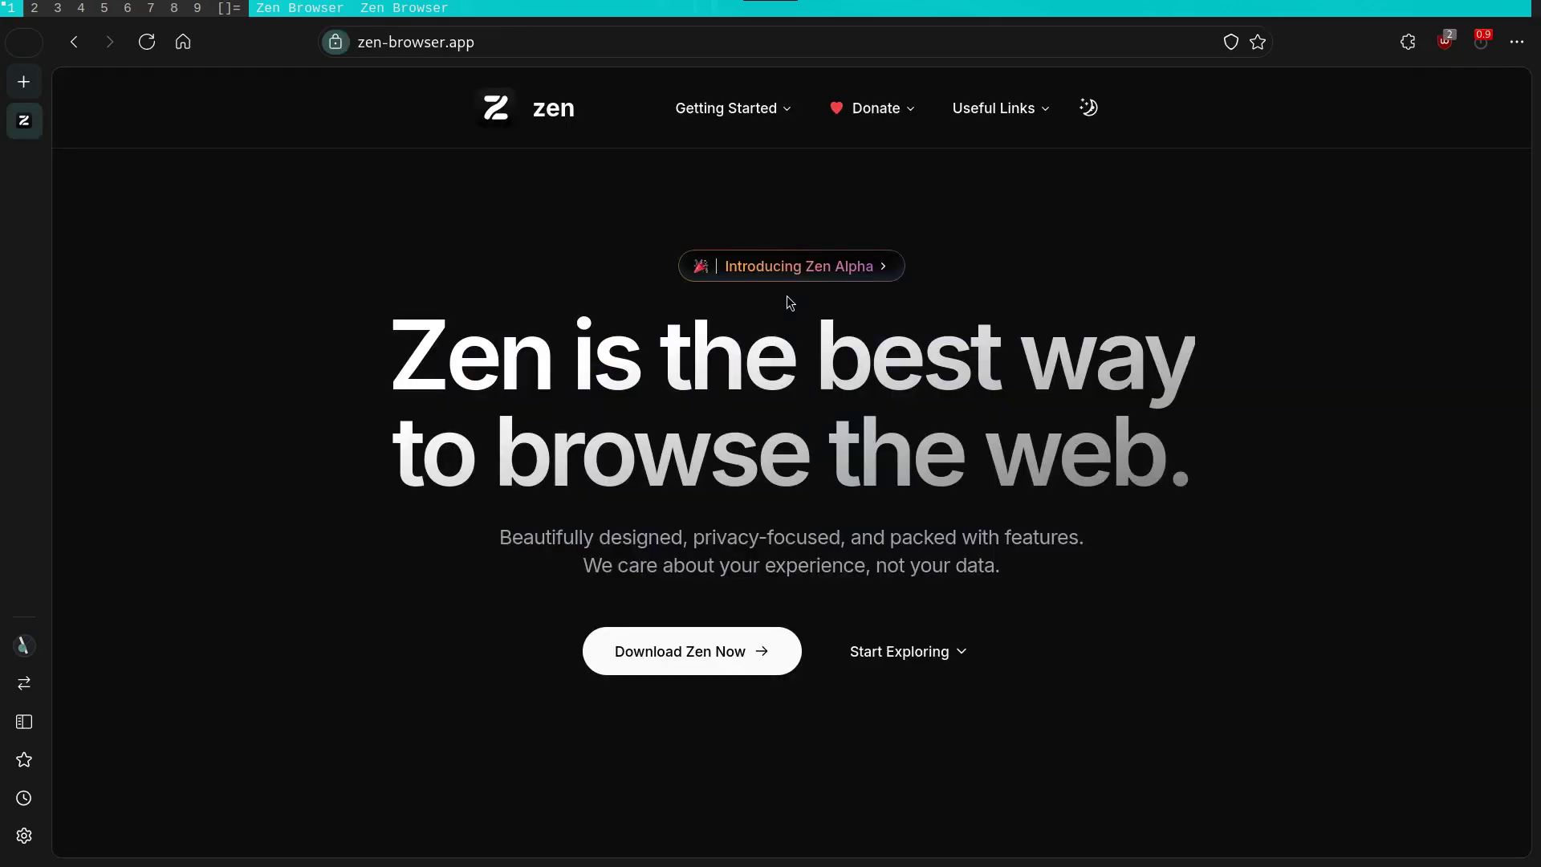
key("ctrl+w")
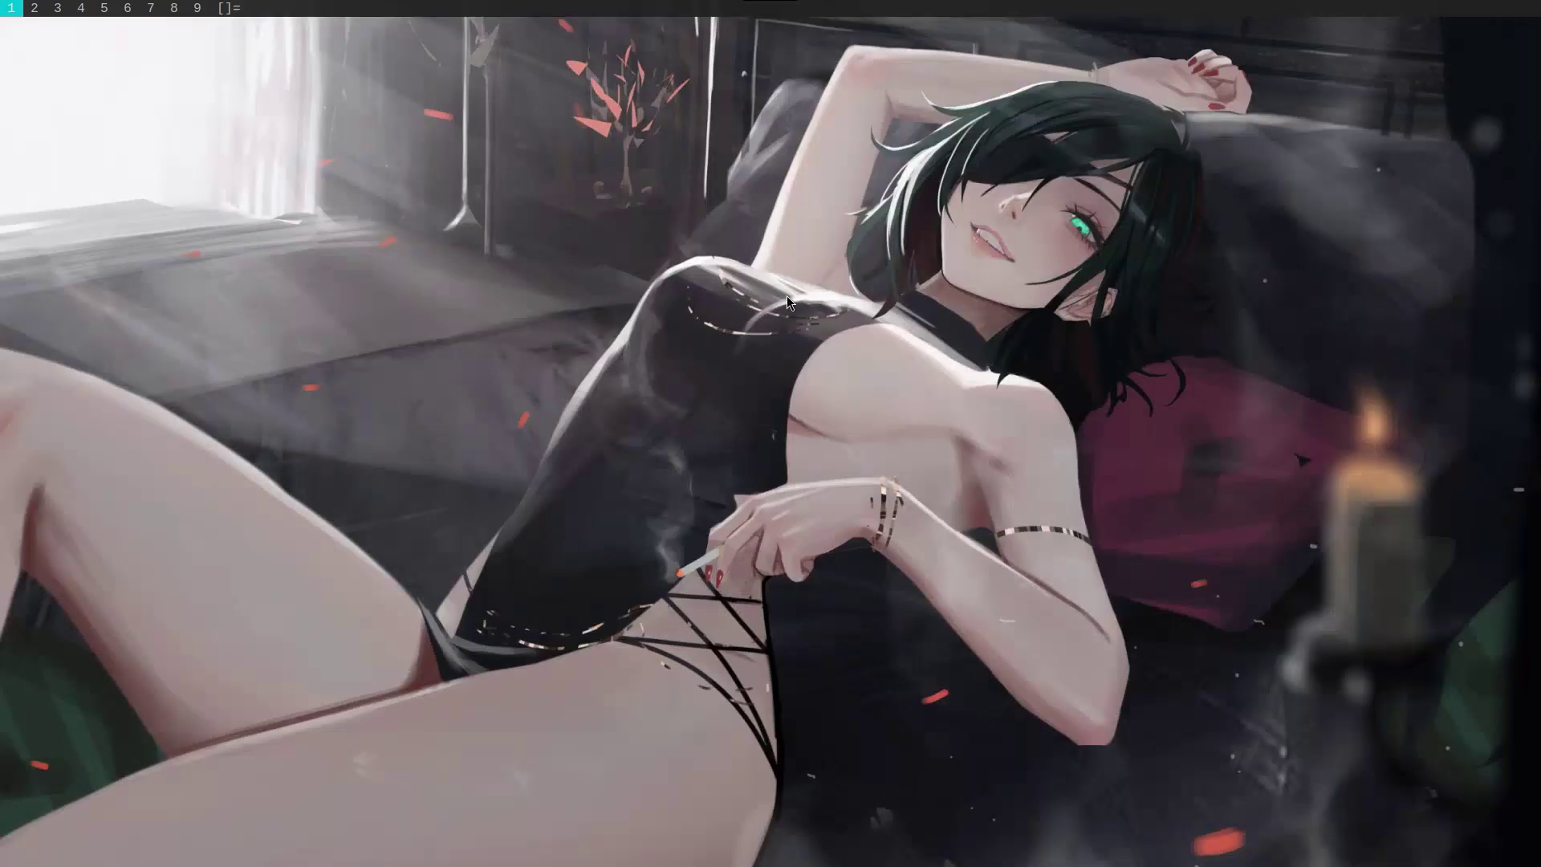